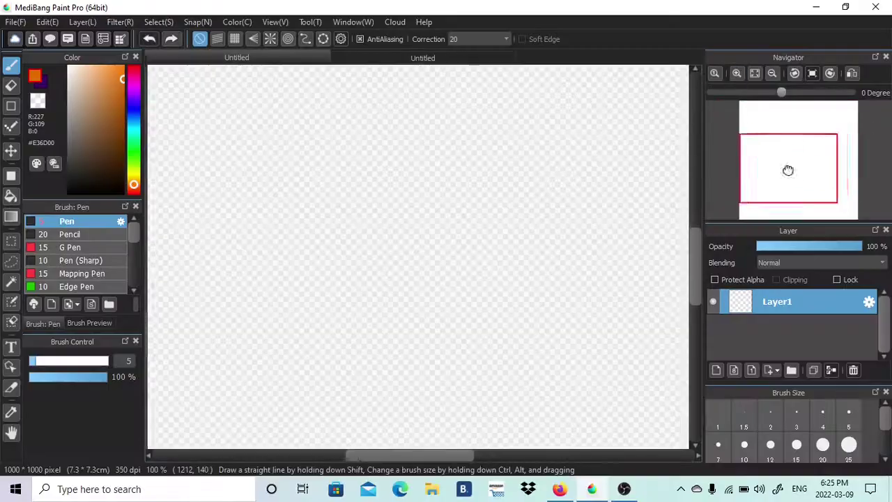
Sketch an orange circle for the bear's head on the right half of the canvas
mouse_move(462, 155)
left_mouse_down()
mouse_move(496, 134)
mouse_move(456, 153)
left_mouse_up()
key("ctrl+z")
key("ctrl+z")
mouse_move(524, 158)
left_mouse_down()
mouse_move(568, 199)
mouse_move(492, 146)
left_mouse_up()
key("ctrl+z")
mouse_move(496, 145)
left_mouse_down()
mouse_move(485, 144)
mouse_move(548, 324)
mouse_move(491, 150)
left_mouse_up()
key("ctrl+z")
key("ctrl+0")
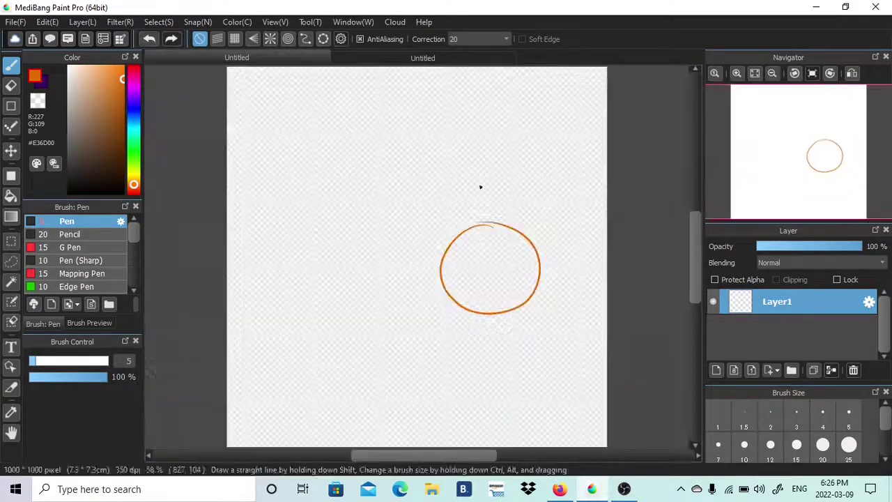
Move the orange circle slightly up and to the right, and scale it down with Transform
left_click(11, 150)
left_click_drag(198, 185, 209, 157)
left_click(120, 22)
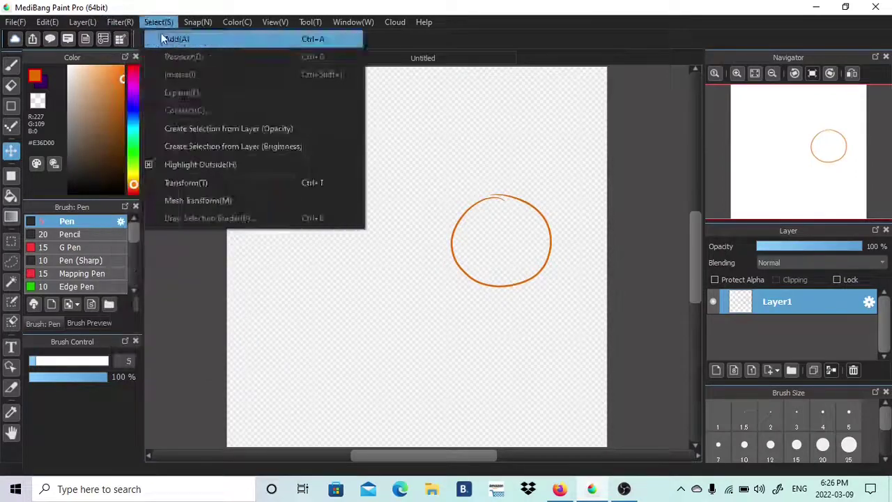
left_click(174, 181)
left_click_drag(550, 249, 522, 235)
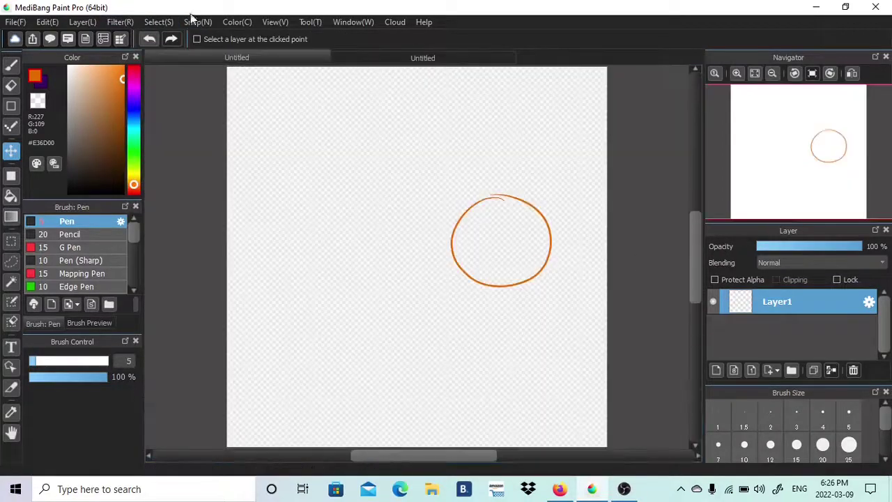
left_click(159, 22)
left_click(174, 181)
left_click_drag(498, 215, 512, 214)
key("Return")
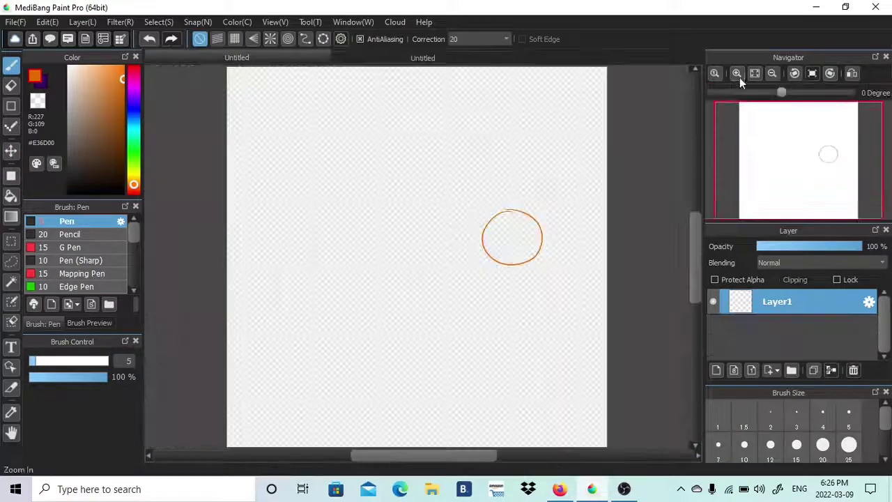
Draw a vertical centre line through the circle and sketch the nose, left muzzle half, left eye and inner face outline
left_click(737, 74)
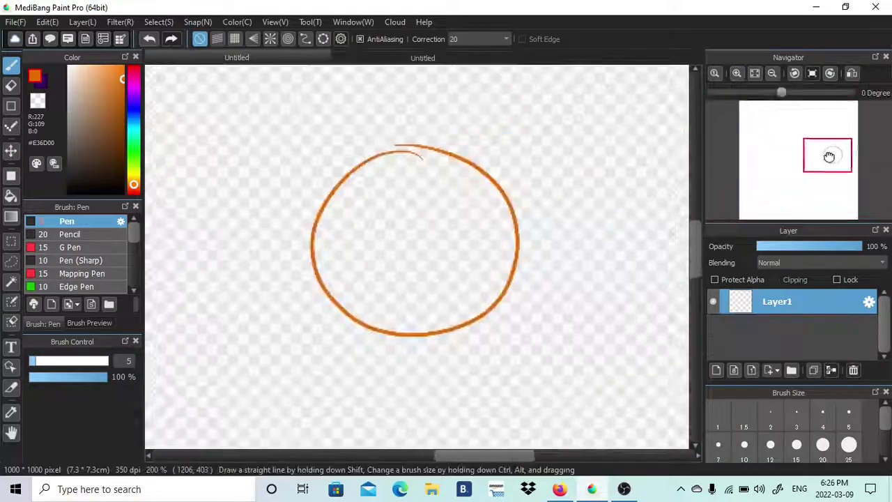
left_click(408, 334, "shift")
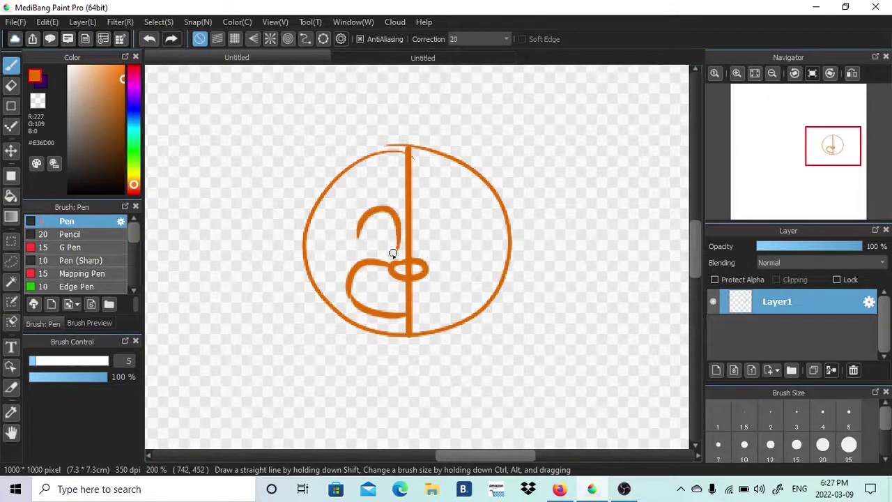
key("ctrl+z")
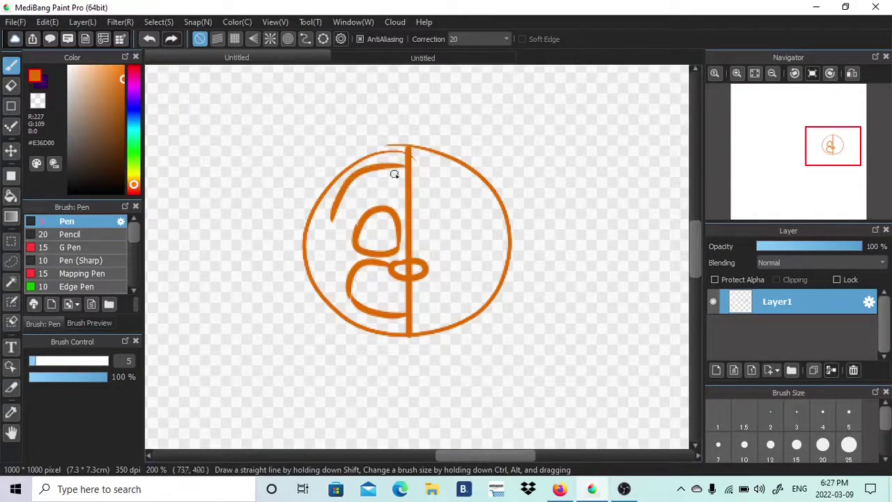
key("ctrl+z")
left_click_drag(410, 163, 329, 226)
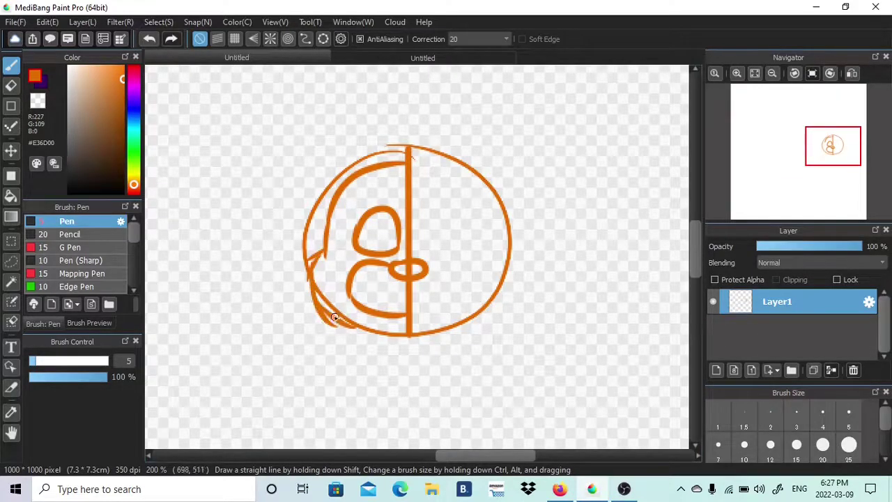
Undo the cheek strokes and thicken the lower edge of the left muzzle half
key("ctrl+z")
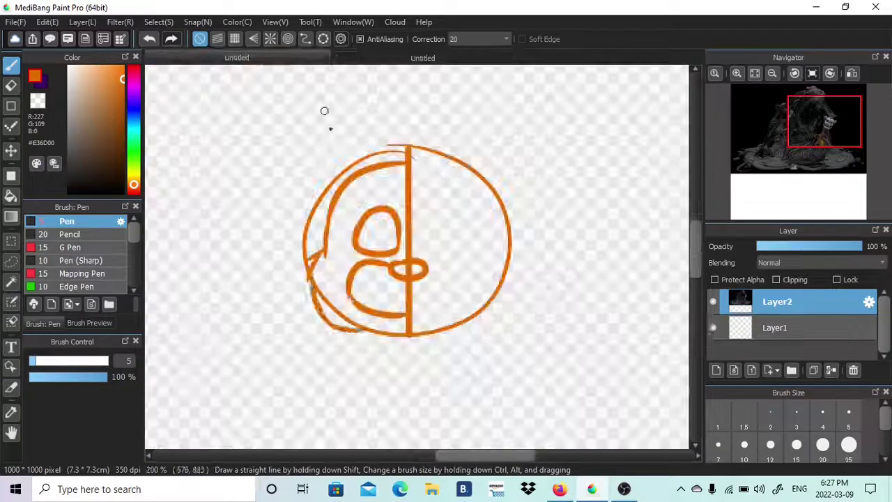
key("ctrl+z")
mouse_move(346, 292)
left_mouse_down()
mouse_move(368, 322)
mouse_move(404, 320)
left_mouse_up()
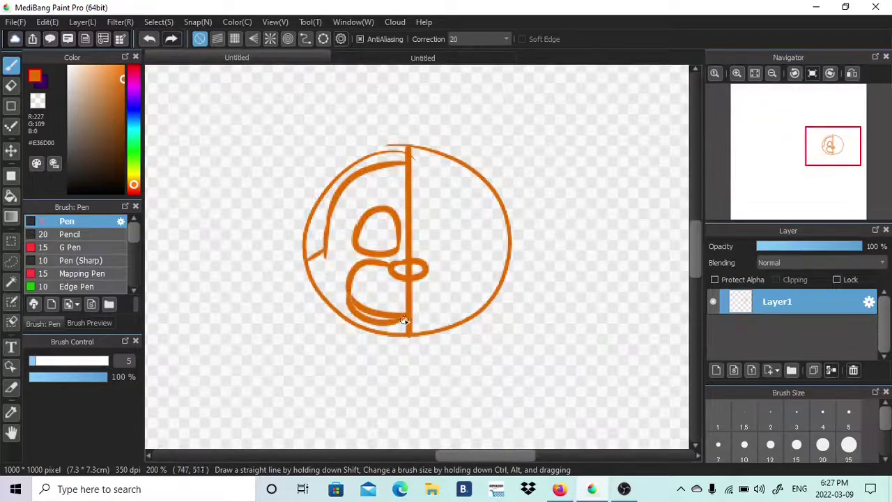
left_click_drag(347, 311, 347, 292)
key("ctrl+z")
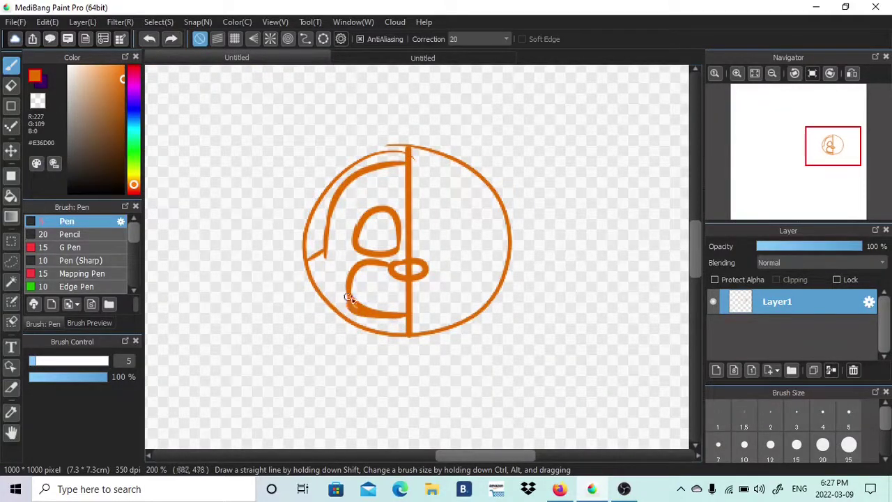
Redraw the left cheek bulging past the head circle, erasing the old cheek mark, and add a round left ear
mouse_move(306, 260)
left_mouse_down()
mouse_move(338, 307)
mouse_move(328, 306)
mouse_move(345, 307)
left_mouse_up()
key("ctrl+z")
key("ctrl+z")
left_click(369, 58)
left_click(307, 58)
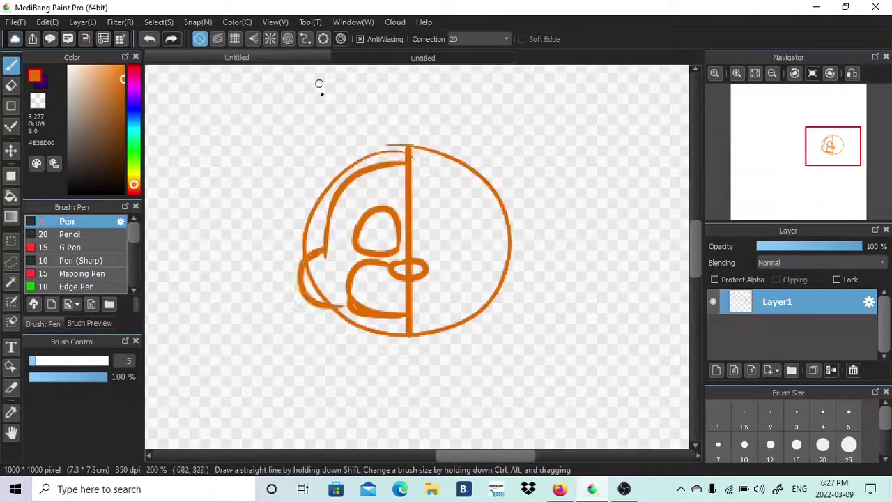
key("ctrl+z")
key("e")
left_click_drag(313, 259, 325, 252)
key("b")
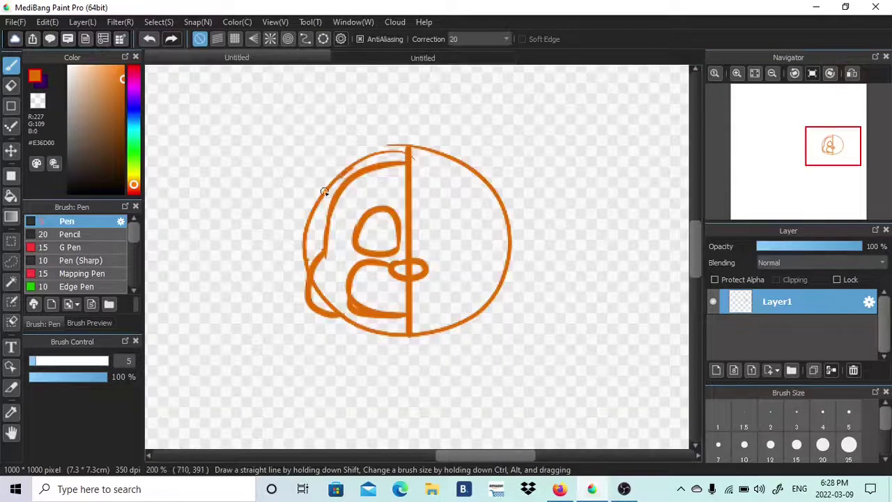
left_click_drag(324, 191, 301, 161)
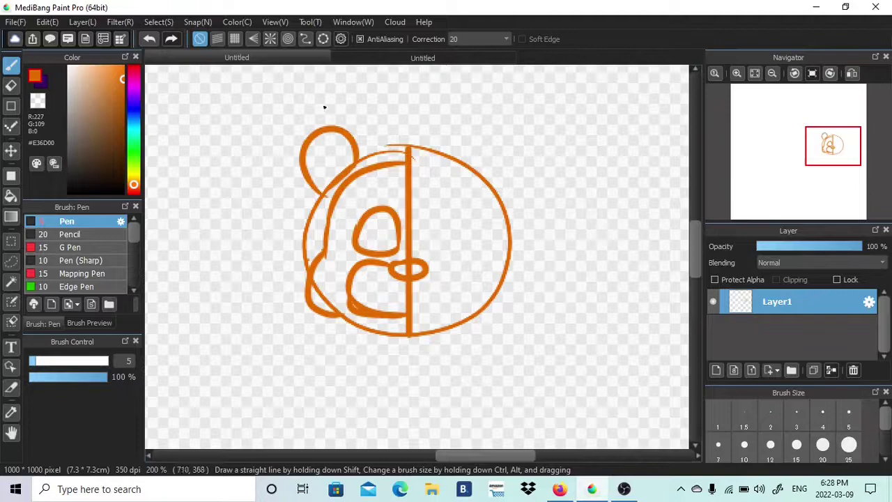
Paste a copy of the half-face, flip it and align it along the centre line to complete the bear's face
left_click(47, 21)
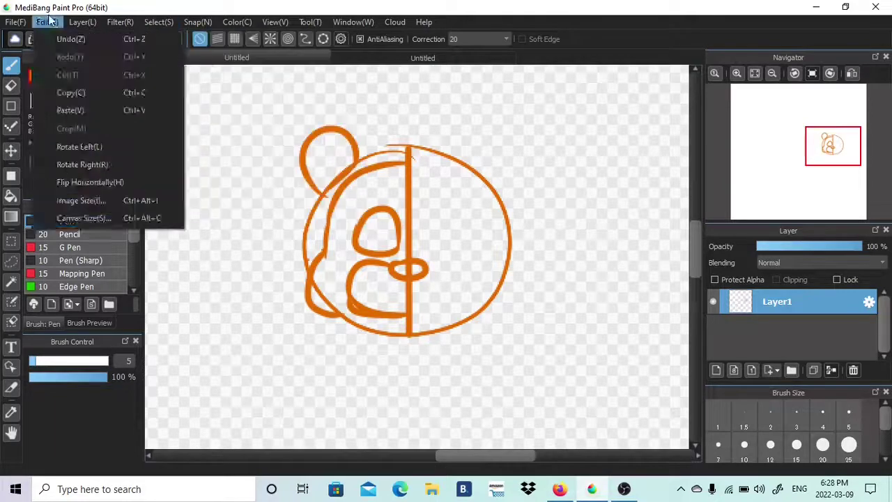
left_click(60, 109)
left_click(443, 428)
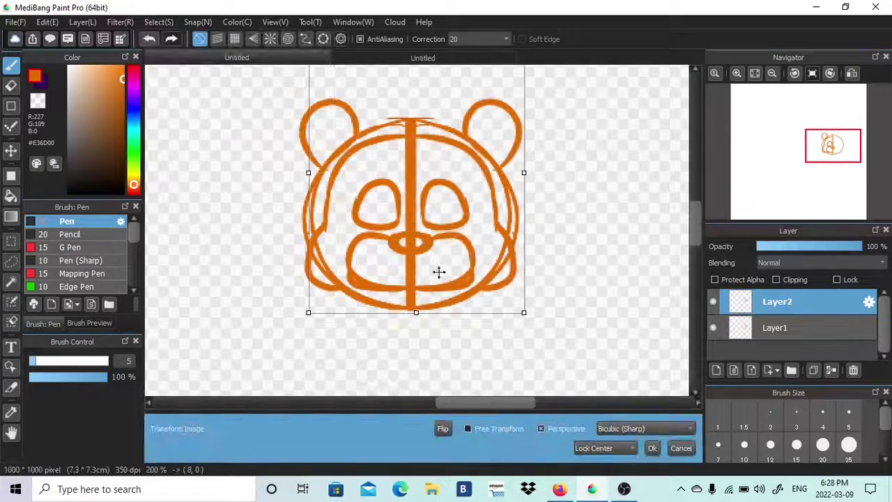
left_click(652, 449)
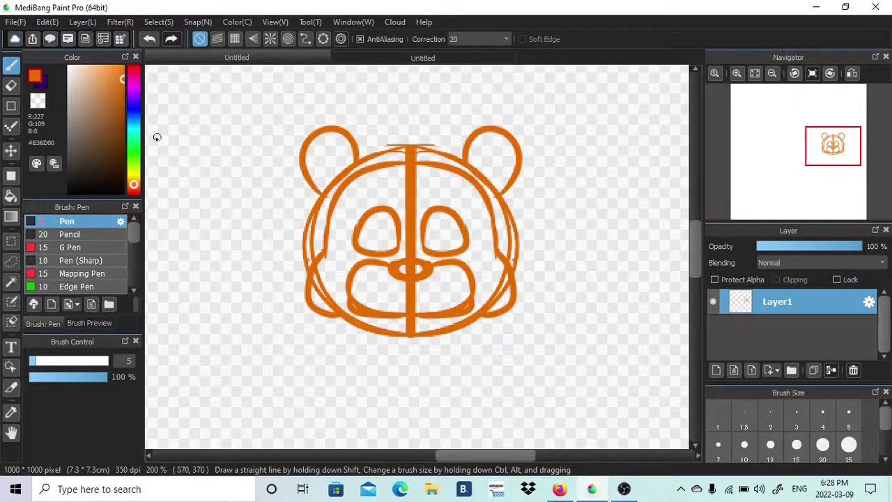
Sketch a small top hat, a mouth line and a two-part collar below the chin in blue (#3800E3)
left_click(133, 103)
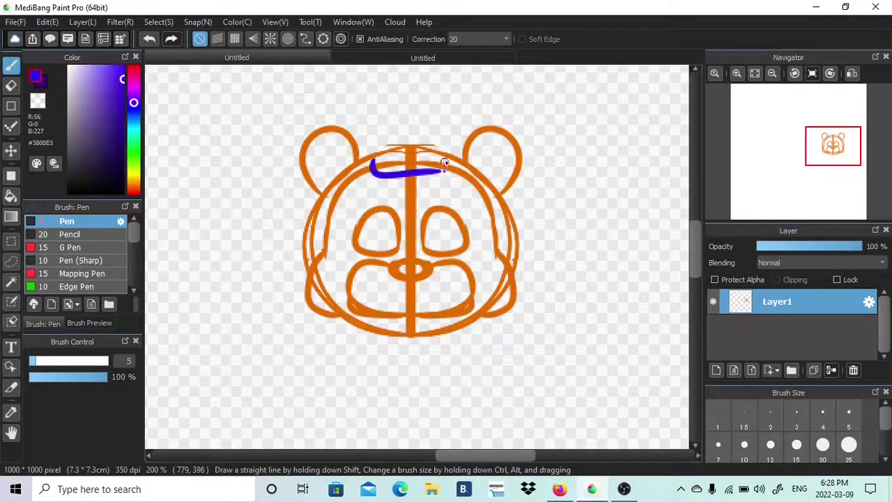
scroll(405, 292, "up", 2)
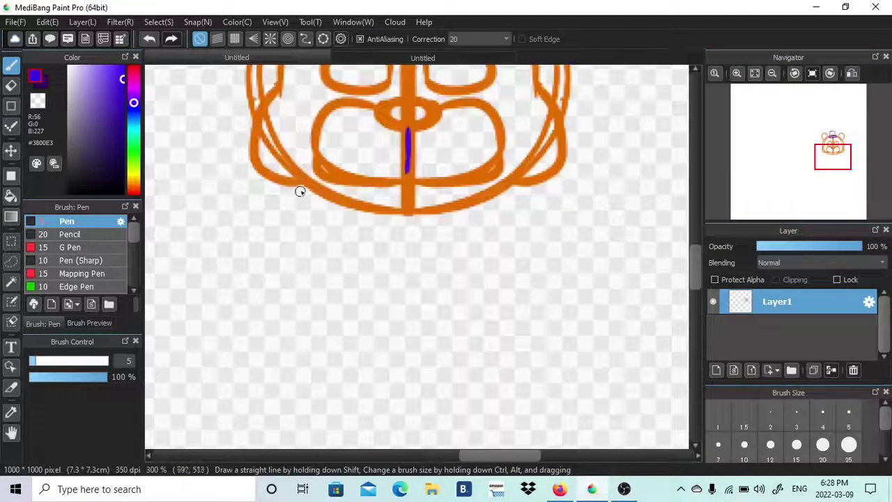
mouse_move(300, 188)
left_mouse_down()
mouse_move(368, 247)
mouse_move(404, 259)
mouse_move(520, 189)
left_mouse_up()
left_click_drag(462, 295, 544, 189)
mouse_move(404, 264)
left_mouse_down()
mouse_move(389, 298)
mouse_move(320, 285)
left_mouse_up()
mouse_move(282, 188)
left_mouse_down()
mouse_move(342, 309)
mouse_move(325, 286)
left_mouse_up()
key("ctrl+z")
left_click_drag(832, 172, 829, 159)
scroll(309, 295, "down", 6)
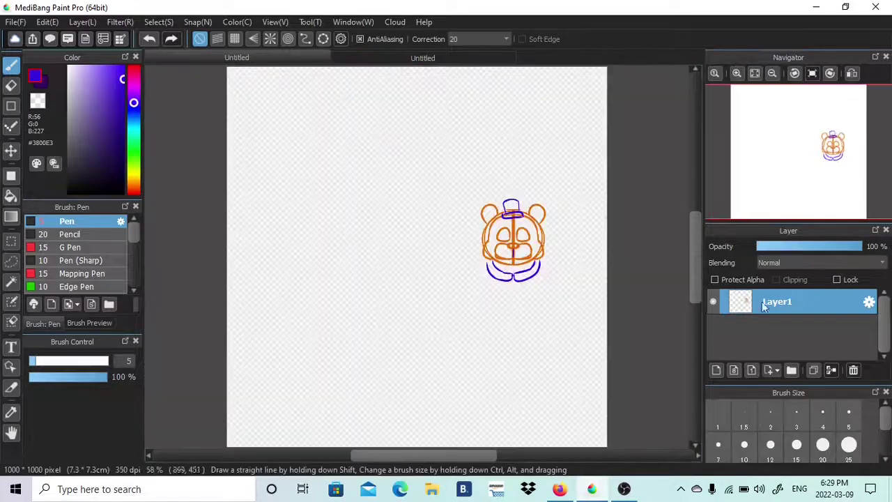
left_click(158, 21)
left_click(201, 181)
left_click(681, 448)
Tilt the whole bear head slightly clockwise with Transform
left_click(158, 21)
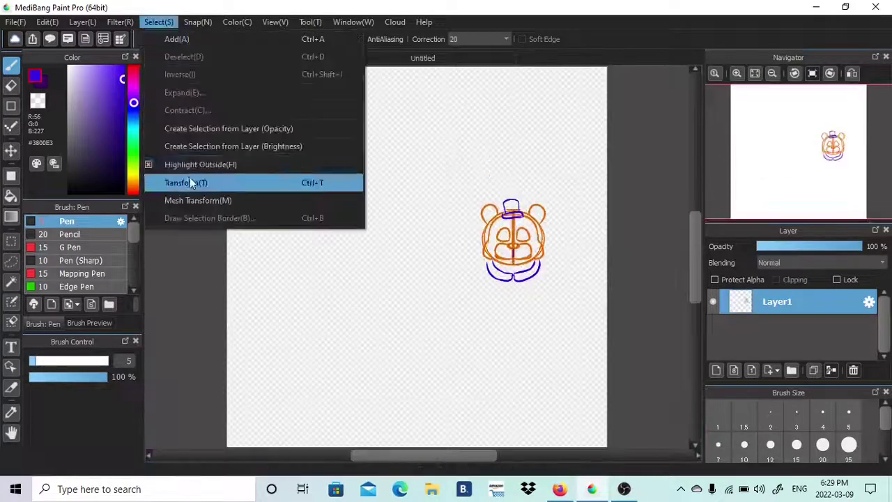
left_click(191, 182)
left_click_drag(439, 239, 433, 213)
left_click(652, 448)
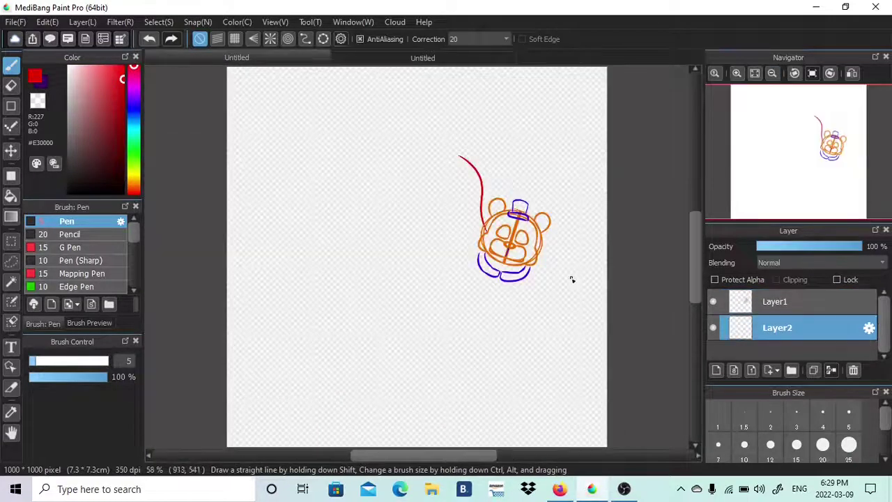
Sketch a tall mound-shaped body outline in red (#E30000) on Layer2, flaring out to both canvas edges at the base
mouse_move(571, 312)
left_mouse_down()
mouse_move(428, 89)
mouse_move(287, 302)
left_mouse_up()
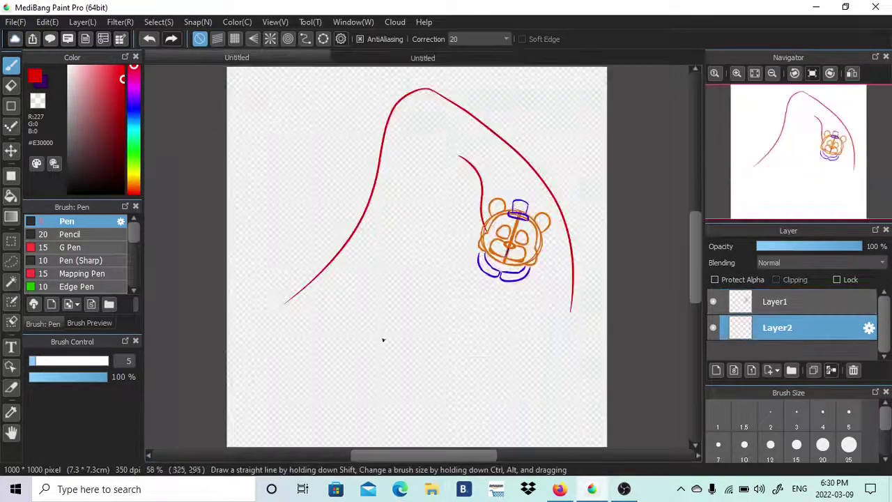
key("ctrl+z")
key("ctrl+z")
mouse_move(570, 341)
left_mouse_down()
mouse_move(471, 123)
mouse_move(328, 374)
mouse_move(332, 385)
mouse_move(387, 110)
left_mouse_up()
key("ctrl+z")
left_click_drag(374, 147, 263, 403)
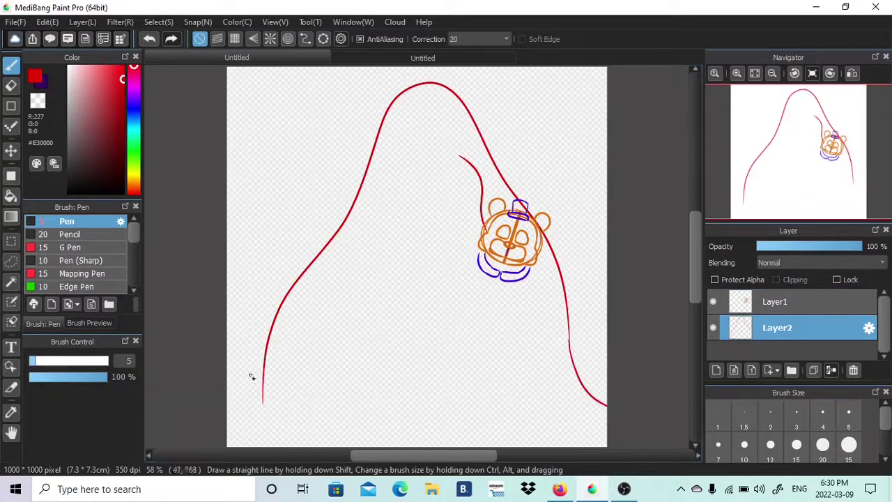
left_click_drag(262, 379, 227, 424)
Sketch more curved red tendrils running from the body down to the bear head
left_click_drag(695, 279, 695, 295)
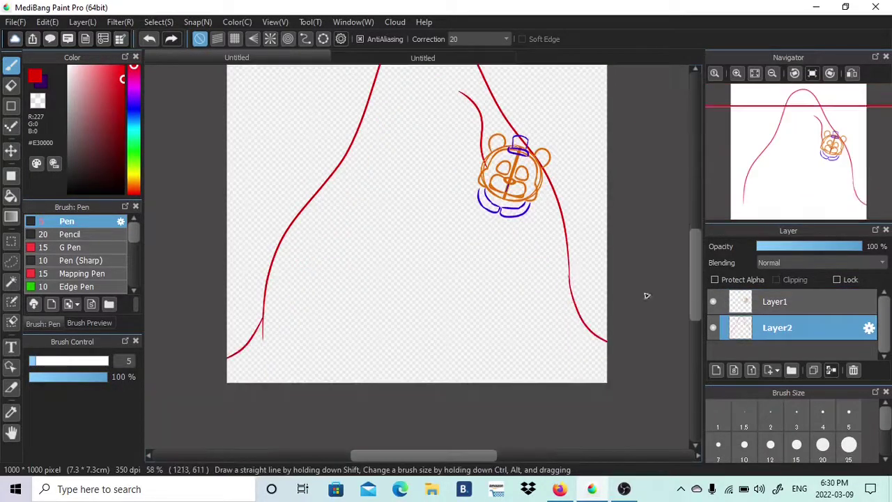
left_click(823, 156)
left_click(736, 75)
left_click(737, 75)
left_click(737, 76)
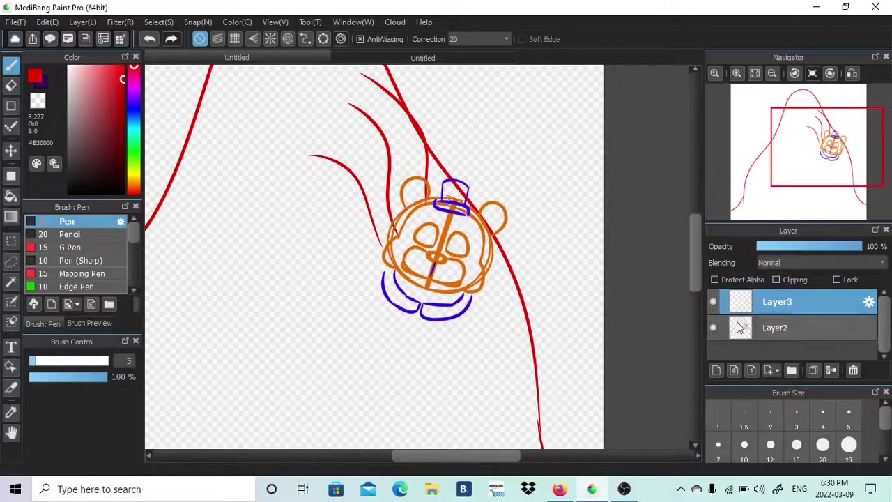
Sketch two overlapping rounded shapes in magenta (#EB00DB) on the upper-left edge of the body on Layer3
left_click(134, 84)
mouse_move(305, 90)
left_mouse_down()
mouse_move(423, 143)
mouse_move(407, 153)
left_mouse_up()
key("ctrl+z")
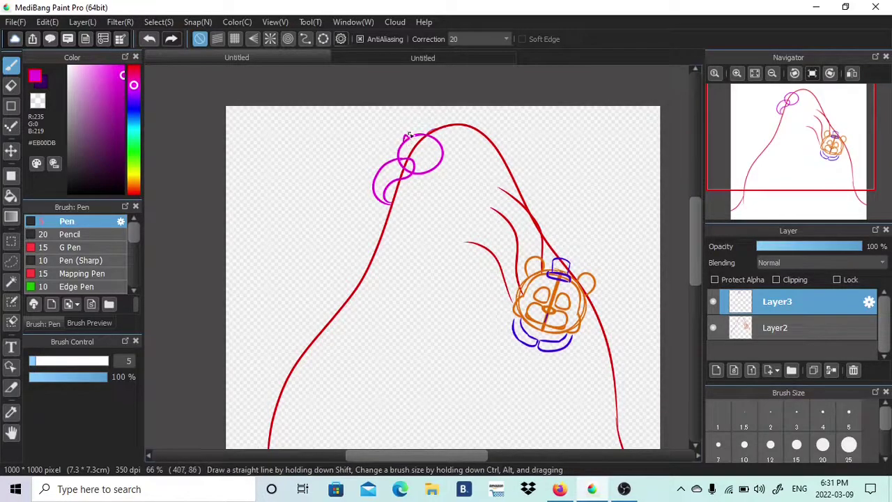
key("ctrl+z")
Consult the reference image in the other document and sketch a magenta circle for a second head on the body's left side
left_click(362, 58)
scroll(790, 137, "up", 2)
left_click_drag(790, 137, 785, 143)
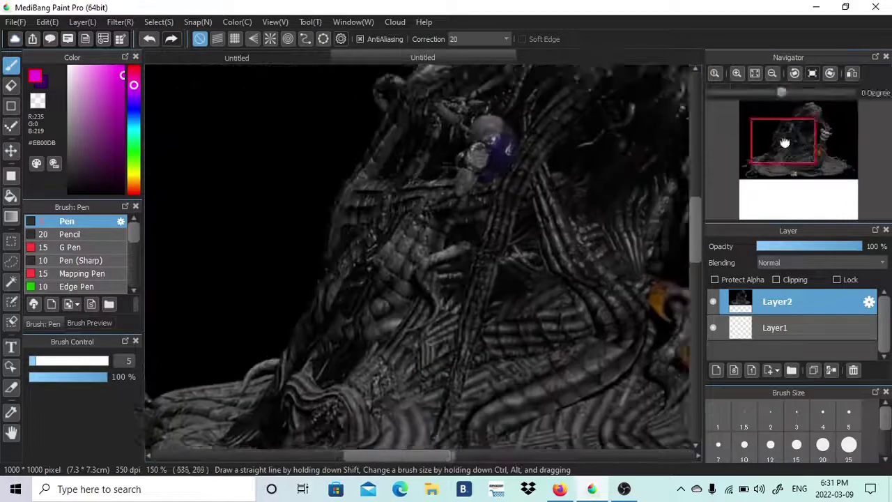
left_click(237, 58)
key("ctrl+z")
left_click_drag(400, 273, 370, 314)
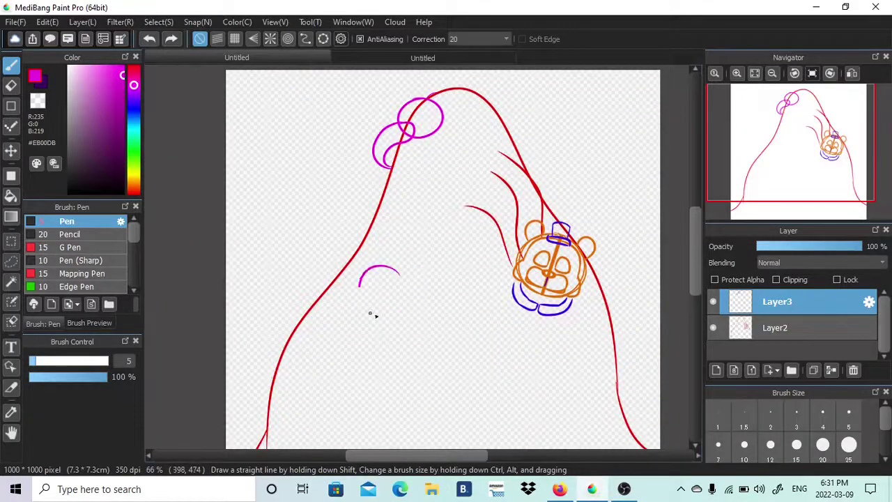
left_click_drag(410, 265, 400, 256)
key("ctrl+z")
mouse_move(394, 258)
left_mouse_down()
mouse_move(410, 309)
mouse_move(383, 252)
left_mouse_up()
Check the reference image and sketch two long floppy ears from the upper left of the second head
left_click(738, 74)
left_click(738, 74)
left_click(422, 58)
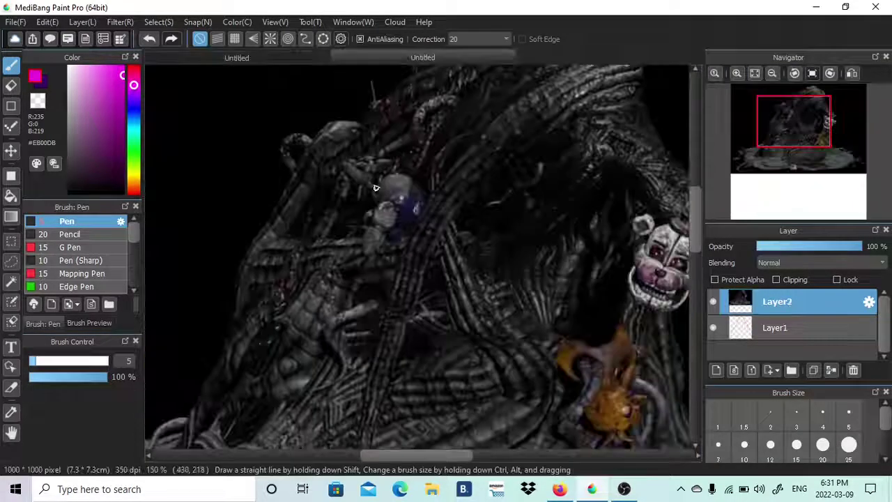
left_click(237, 58)
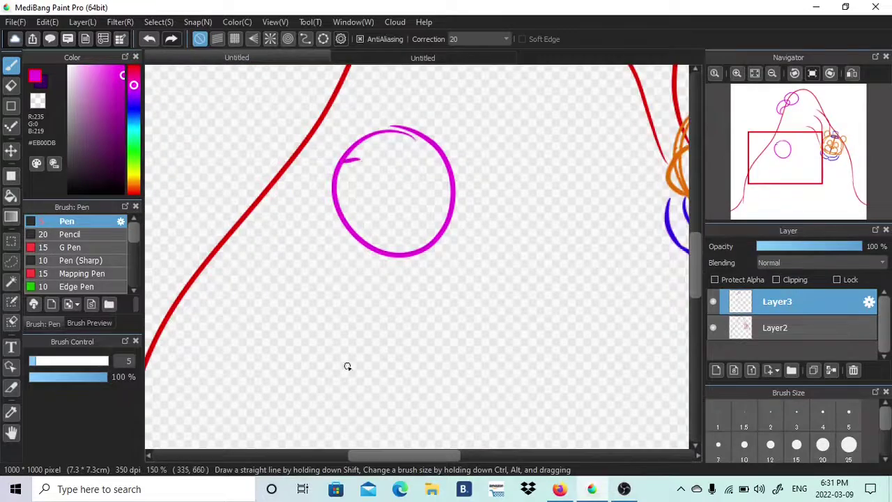
scroll(421, 245, "up", 2)
key("ctrl+z")
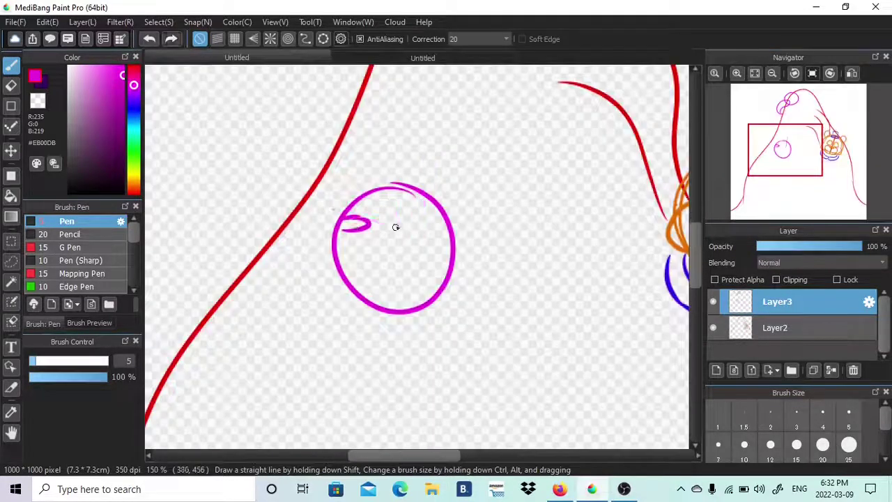
mouse_move(333, 203)
left_mouse_down()
mouse_move(321, 271)
mouse_move(358, 300)
left_mouse_up()
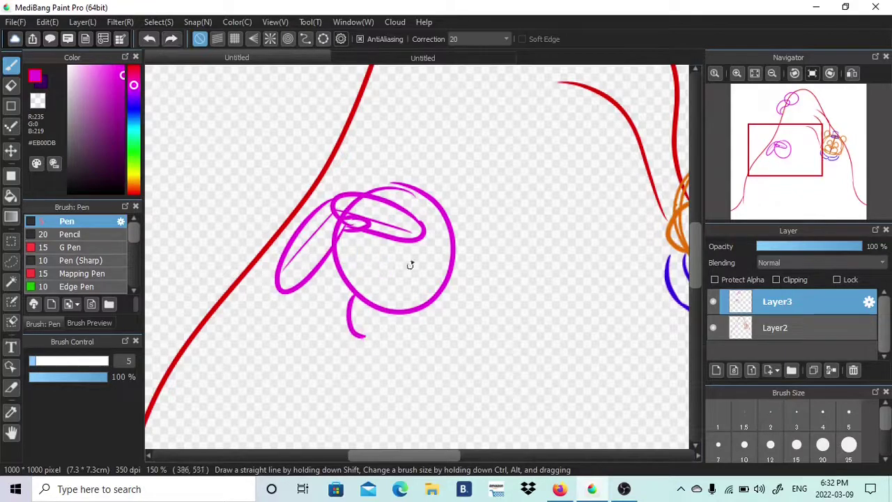
Redraw the floppy-eared head's muzzle below the circle and sketch its nose and eyes
key("ctrl+z")
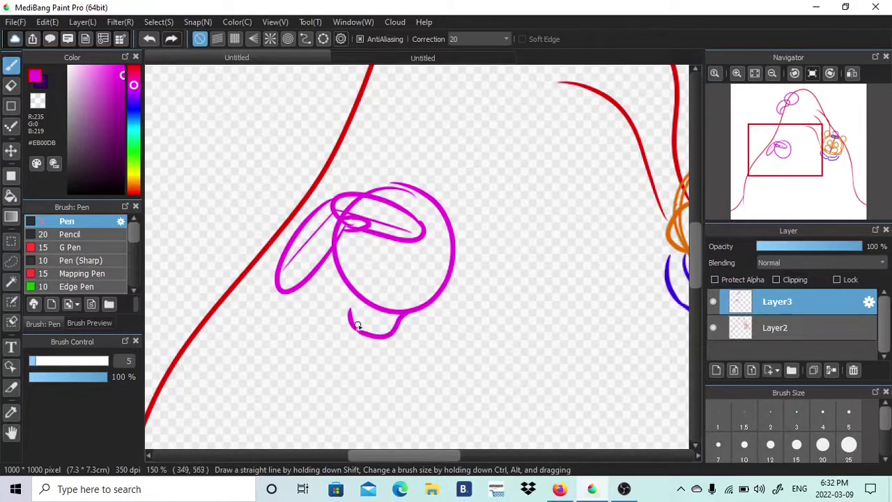
key("ctrl+z")
left_click_drag(370, 297, 377, 270)
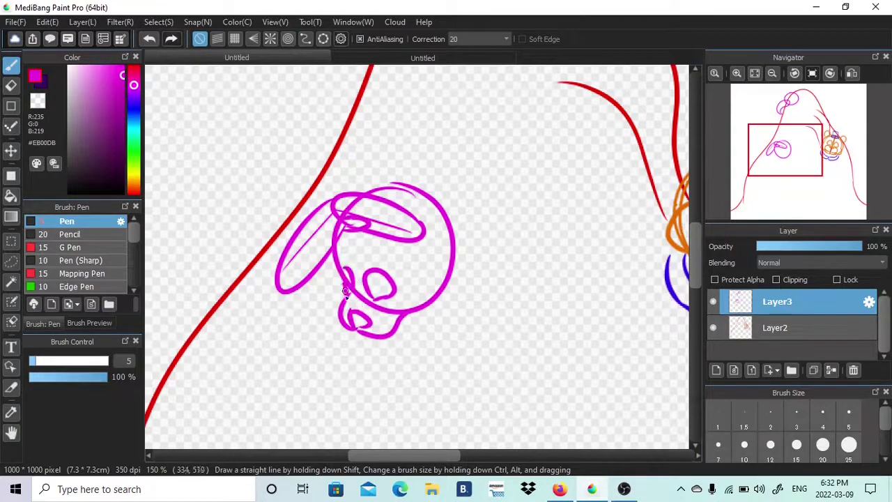
Check the reference image and sketch a magenta circle with a curved centre line for a third head on a new layer, at the body's lower right
left_click(483, 60)
mouse_move(795, 136)
left_mouse_down()
mouse_move(818, 173)
mouse_move(812, 179)
mouse_move(811, 154)
mouse_move(800, 163)
left_mouse_up()
left_click(293, 58)
left_click(717, 371)
mouse_move(279, 93)
left_mouse_down()
mouse_move(346, 130)
mouse_move(307, 95)
left_mouse_up()
key("ctrl+z")
key("ctrl+z")
left_click_drag(264, 103, 294, 87)
key("v")
left_click_drag(308, 164, 359, 244)
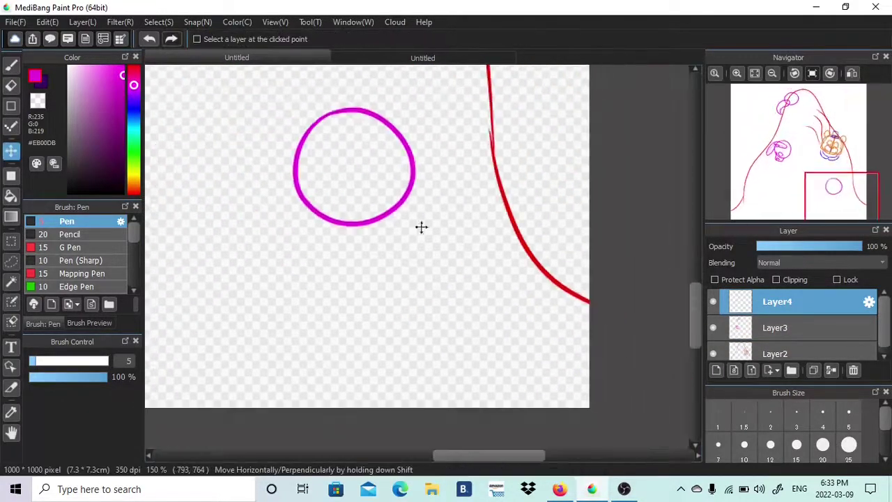
key("b")
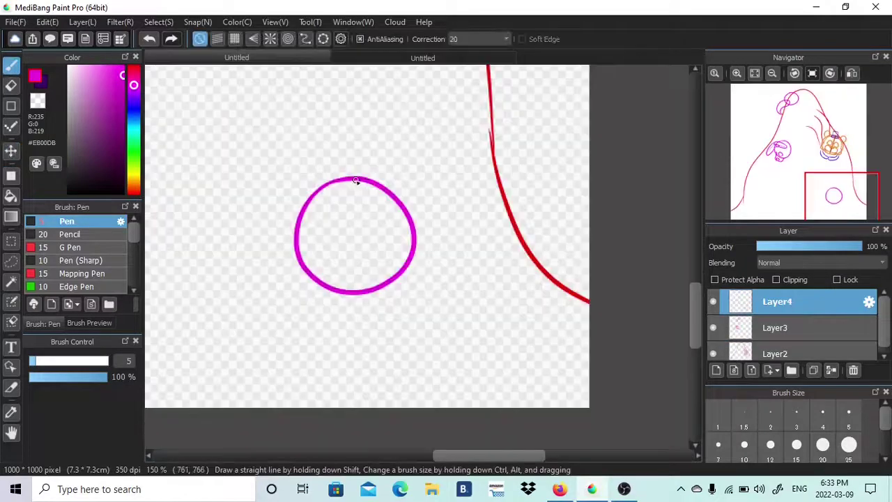
left_click_drag(358, 180, 382, 293)
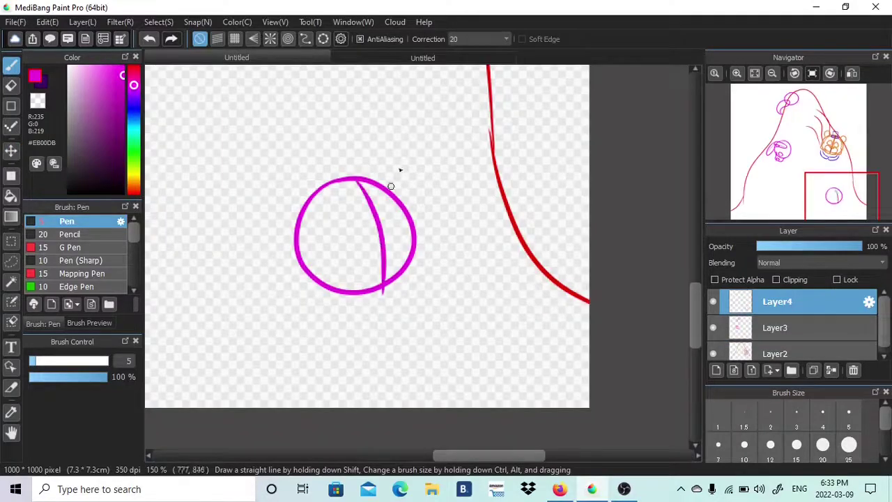
Sketch the third head's upside-down face with two eyes, a nose, an open jaw and a three-strand tuft
left_click(835, 74)
left_click(834, 74)
left_click(834, 74)
left_click(834, 74)
left_click(835, 74)
left_click(834, 74)
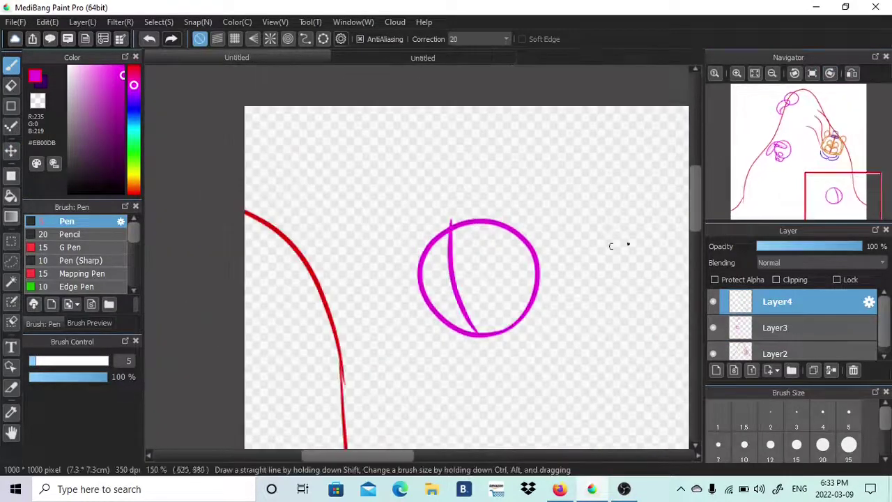
mouse_move(464, 272)
left_mouse_down()
mouse_move(400, 197)
mouse_move(389, 201)
mouse_move(405, 202)
left_mouse_up()
key("ctrl+z")
mouse_move(384, 207)
left_mouse_down()
mouse_move(397, 174)
mouse_move(423, 194)
mouse_move(412, 186)
left_mouse_up()
key("ctrl+z")
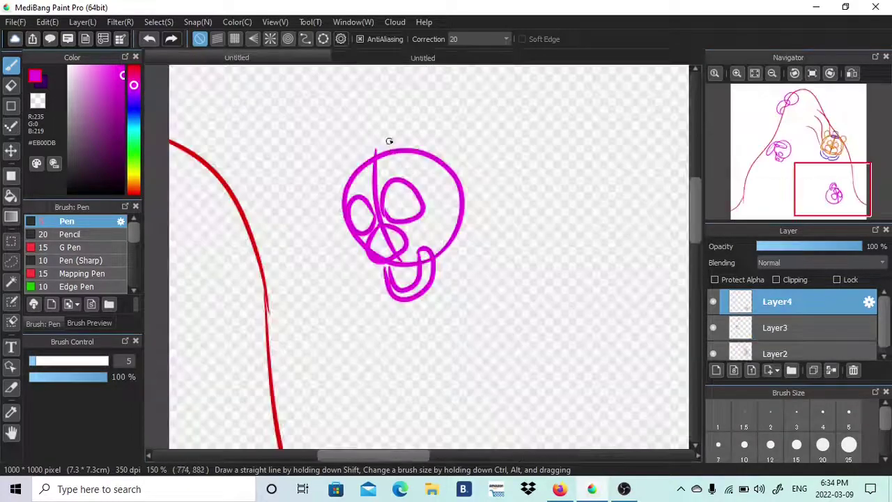
left_click_drag(377, 159, 323, 171)
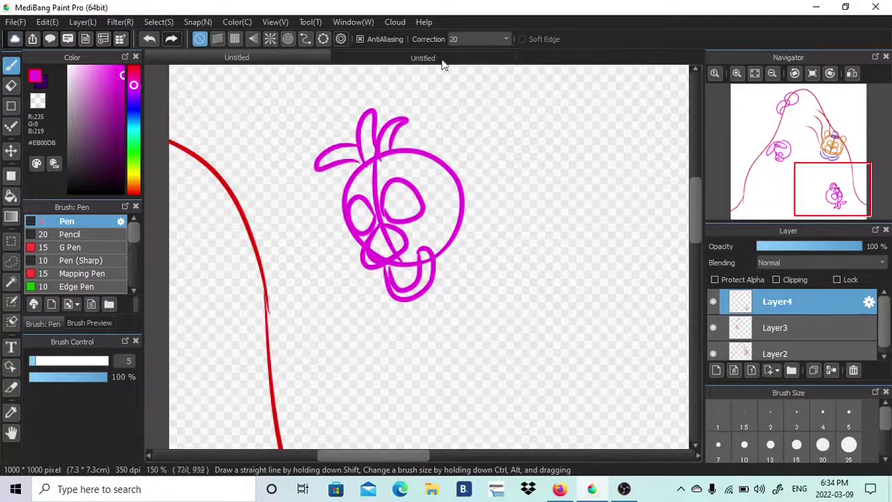
Move the third head on Layer4 closer to the lower edge of the canvas
scroll(508, 279, "down", 3)
key("v")
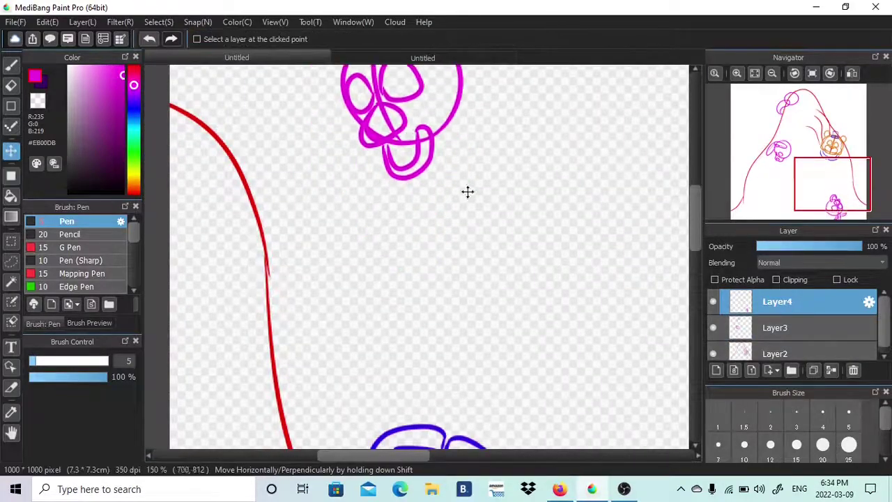
mouse_move(468, 192)
left_mouse_down()
mouse_move(461, 401)
mouse_move(446, 315)
left_mouse_up()
Sketch the third head's torso with side outlines, a shoulder opening, a wavy hem and a rounded bib, checking the reference image
key("b")
mouse_move(414, 260)
left_mouse_down()
mouse_move(492, 285)
mouse_move(539, 403)
left_mouse_up()
left_click_drag(357, 285, 380, 443)
left_click_drag(827, 198, 828, 186)
left_click(423, 59)
left_click(237, 58)
left_click_drag(434, 304, 526, 300)
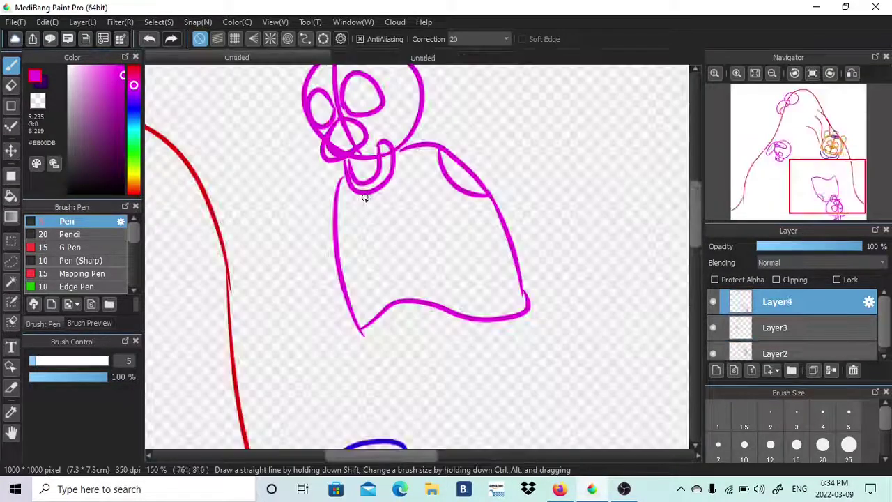
left_click_drag(418, 156, 380, 244)
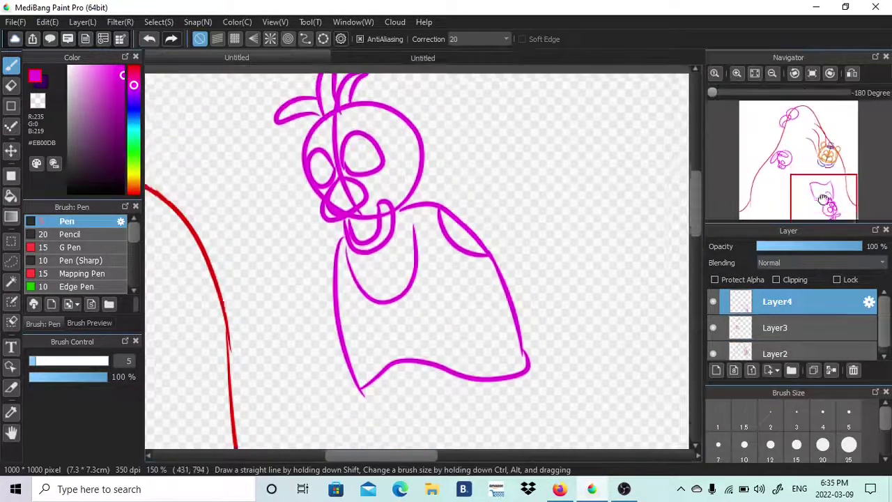
Consult the reference image and sketch two long curved arms on the upside-down figure, plus small pupils in its eyes
left_click(423, 58)
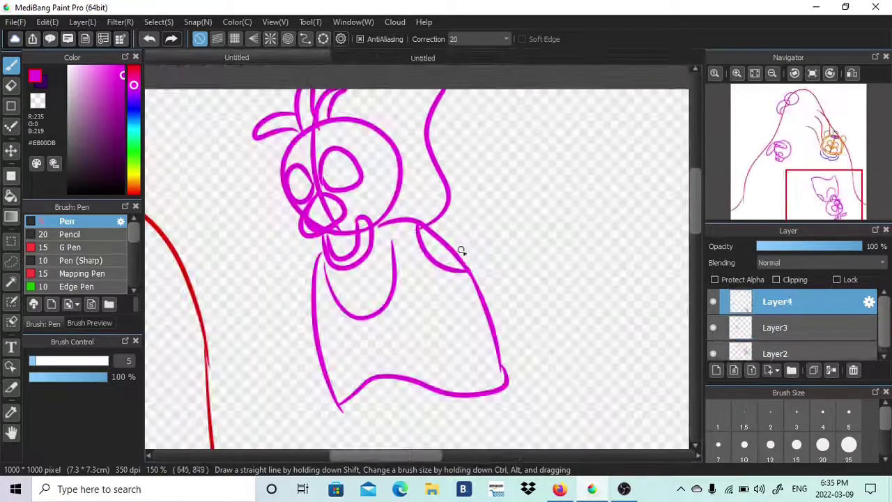
mouse_move(467, 270)
left_mouse_down()
mouse_move(482, 217)
mouse_move(449, 63)
left_mouse_up()
left_click_drag(254, 197, 192, 88)
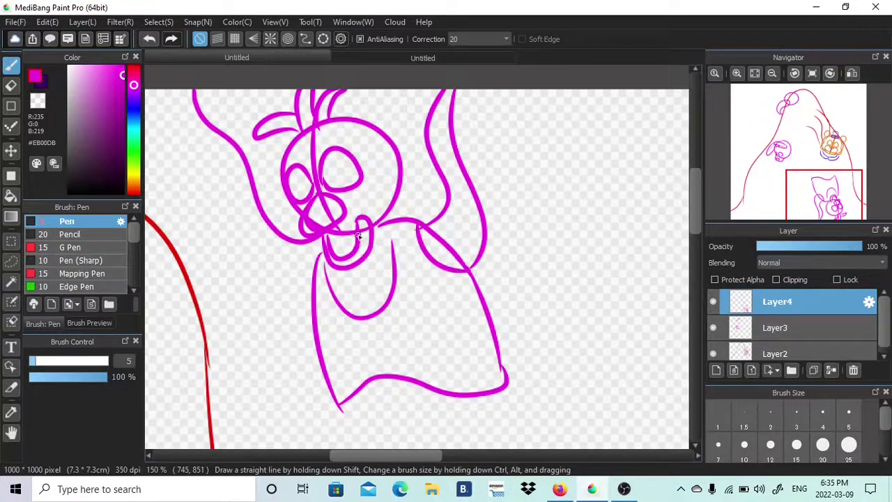
left_click_drag(226, 253, 172, 90)
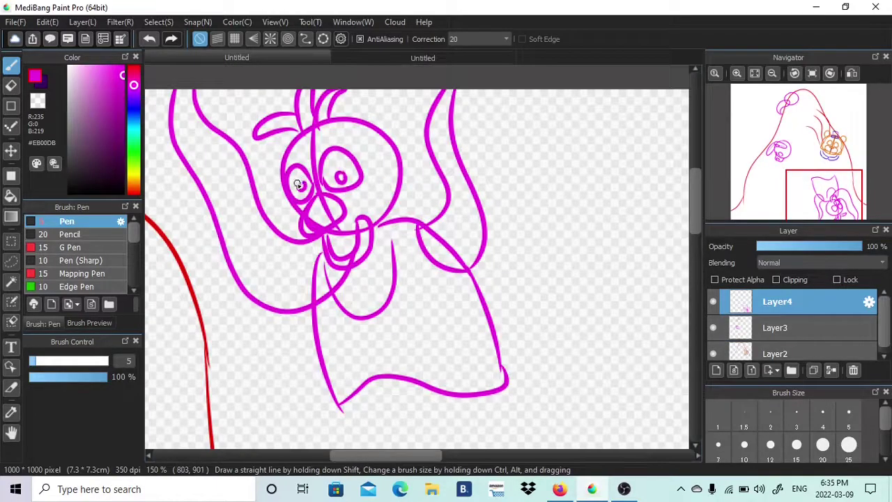
Add magenta pupils to the eyes of the floppy-eared head and the bear head
left_click(833, 74)
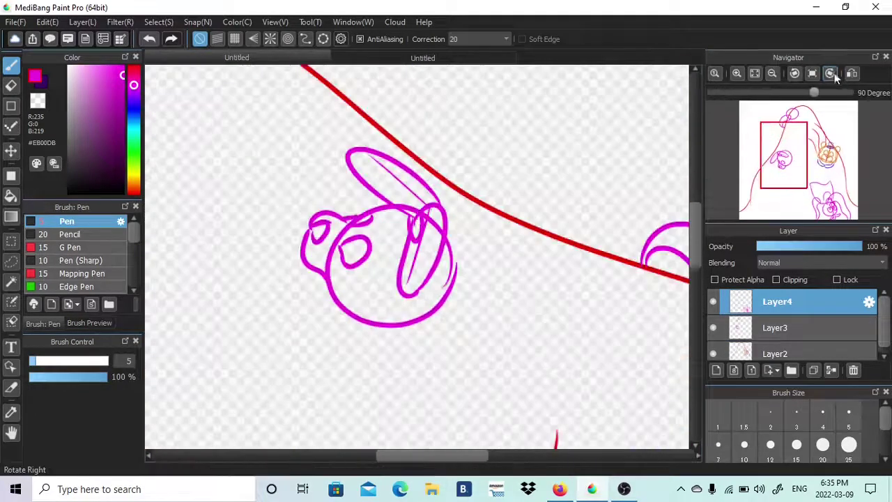
left_click(831, 74)
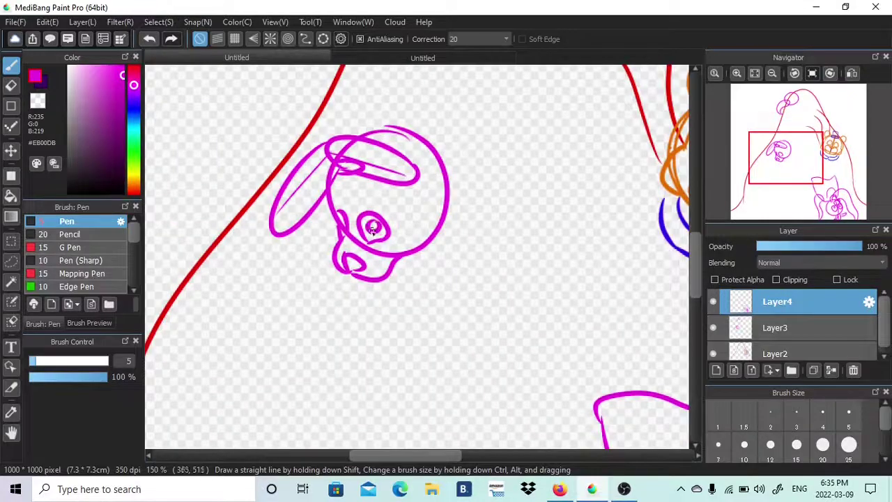
left_click(826, 149)
left_click_drag(451, 206, 453, 209)
Examine the creature's lower body and spreading base in the reference image against the whole sketch
left_click_drag(826, 149, 817, 174)
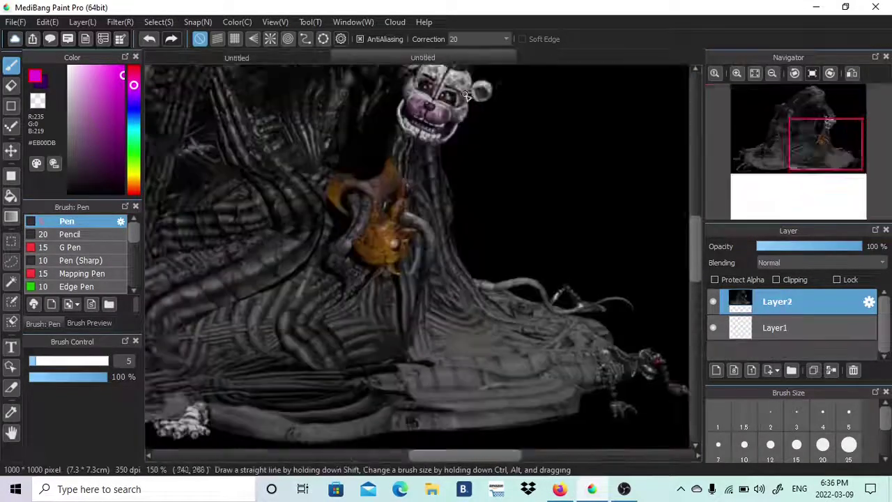
left_click_drag(819, 144, 816, 168)
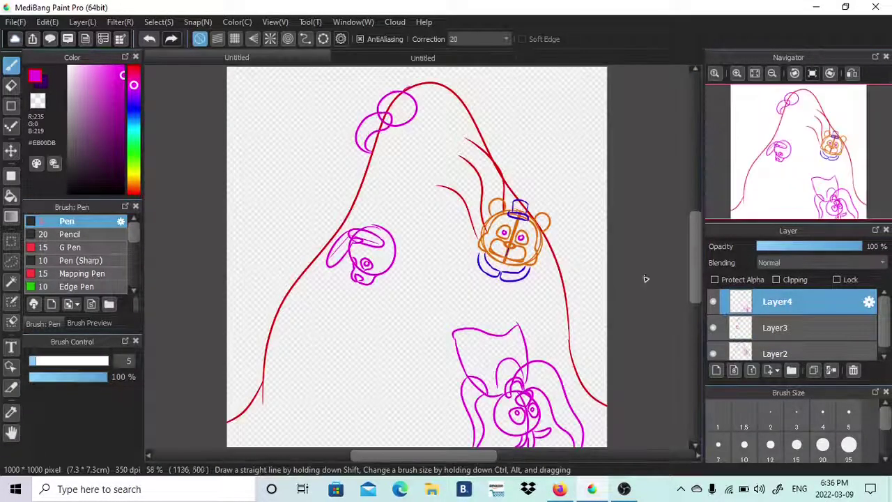
mouse_move(816, 168)
left_mouse_down()
mouse_move(835, 168)
mouse_move(773, 172)
mouse_move(826, 172)
left_mouse_up()
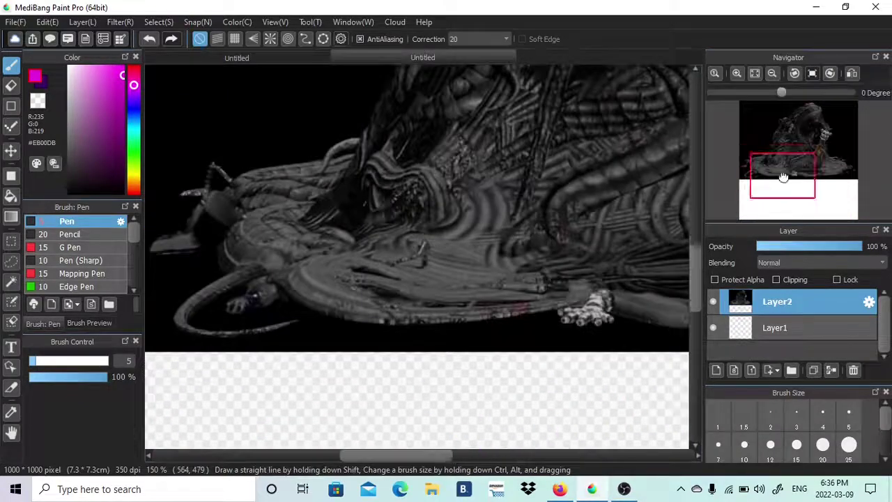
left_click_drag(755, 180, 796, 127)
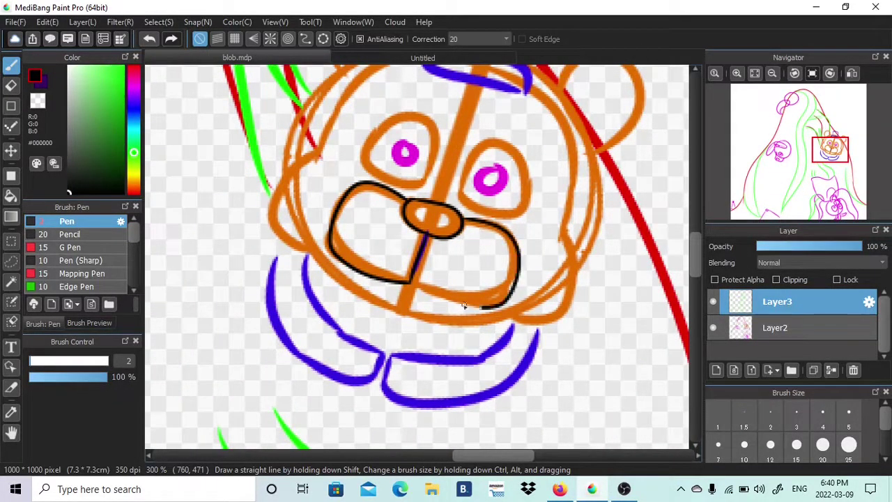
Ink the lower edge of the bear's right muzzle lobe in black on Layer3 and check the linework with the sketch layer hidden
key("ctrl+z")
mouse_move(464, 304)
left_mouse_down()
mouse_move(410, 282)
mouse_move(518, 269)
left_mouse_up()
left_click(713, 328)
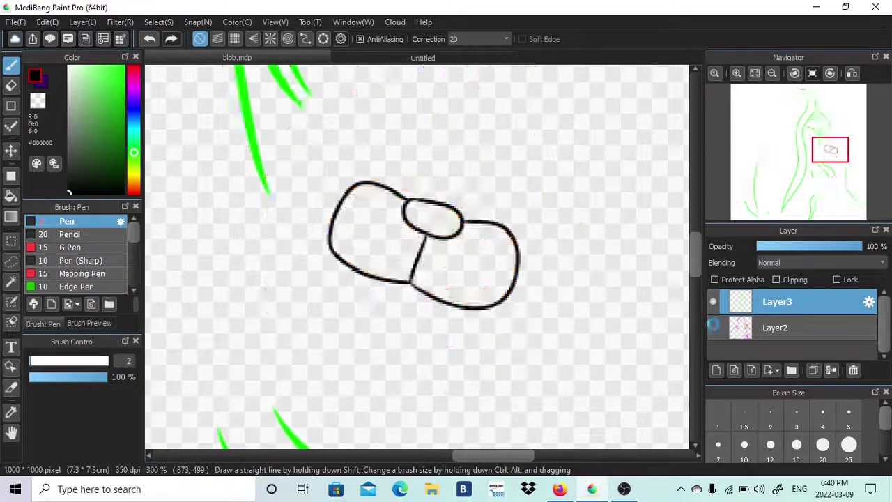
left_click(713, 328)
Ink the left outline of the bear's head in black, from the cheek up to the hat brim
left_click_drag(698, 247, 697, 233)
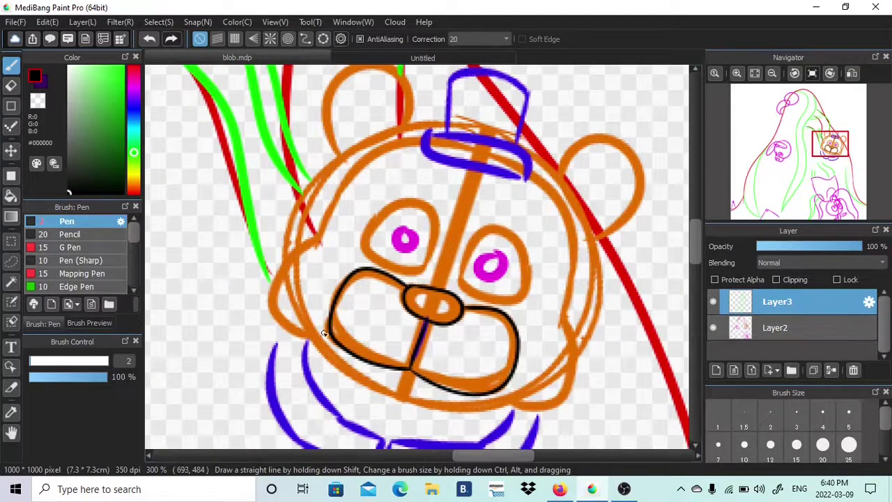
mouse_move(311, 239)
left_mouse_down()
mouse_move(426, 142)
mouse_move(355, 174)
left_mouse_up()
key("e")
key("b")
key("e")
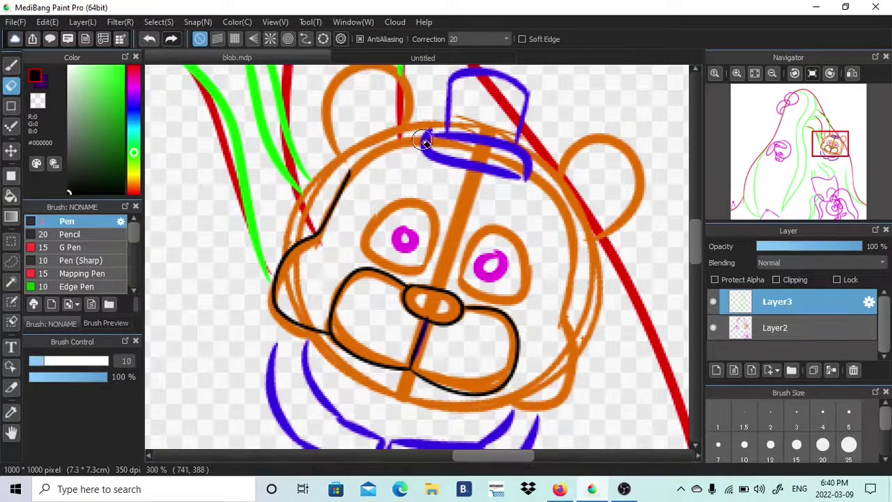
key("b")
left_click_drag(424, 142, 338, 194)
Ink the bear's hat brim and crown in black, checking the lines with the sketch layer hidden
left_click_drag(420, 161, 528, 175)
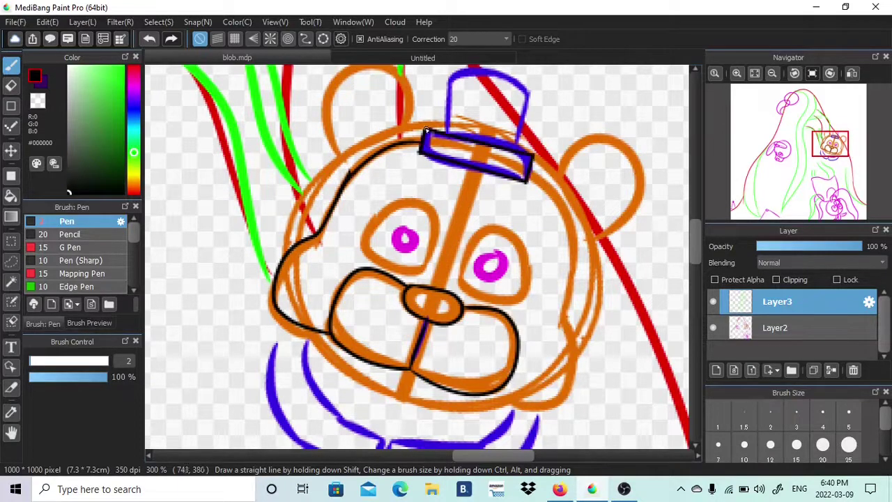
left_click(714, 328)
left_click(714, 328)
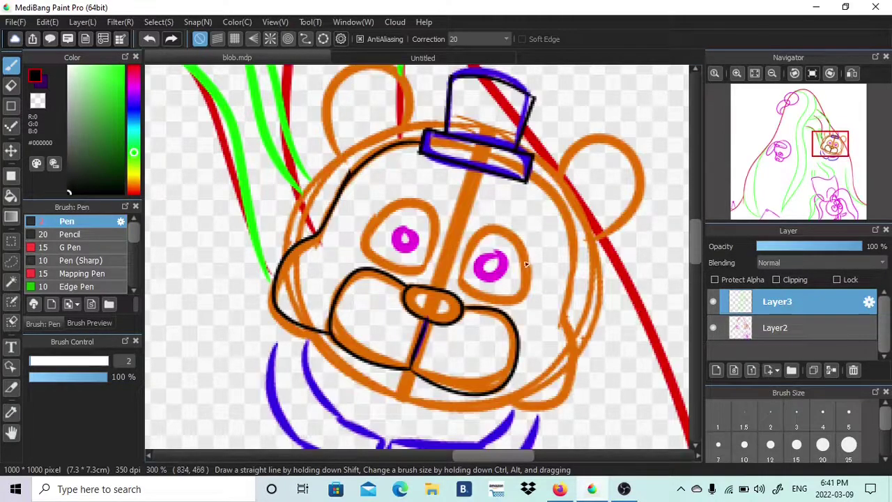
Ink the right side of the bear's head from the hat brim down around the cheek, checking it with the sketch layer hidden
left_click_drag(563, 202, 570, 290)
key("ctrl+z")
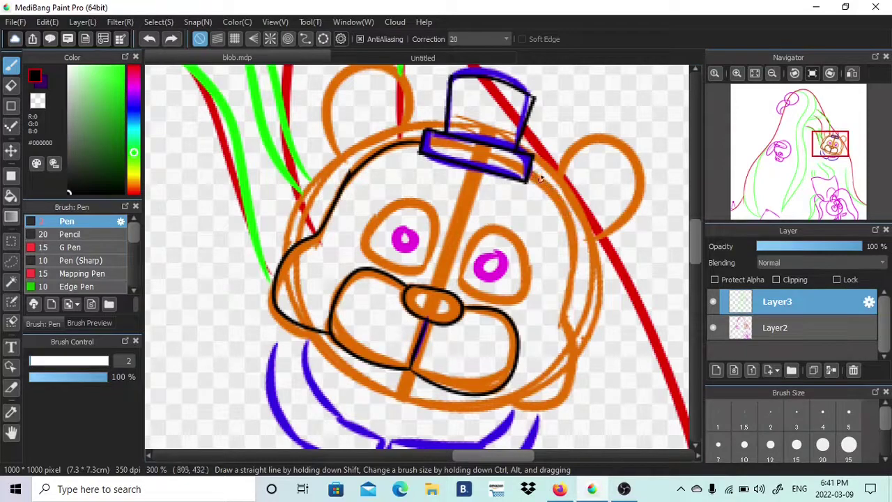
left_click_drag(532, 174, 563, 310)
left_click_drag(523, 401, 578, 369)
key("ctrl+z")
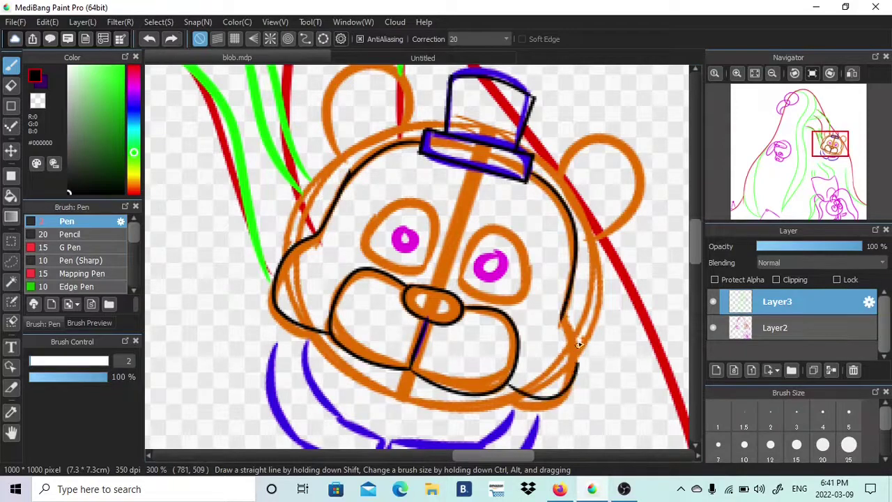
left_click(713, 329)
left_click(713, 329)
Check the reference image and ink the straight line between hat and nose, the eye outlines and the pupils of the bear's face
left_click(457, 58)
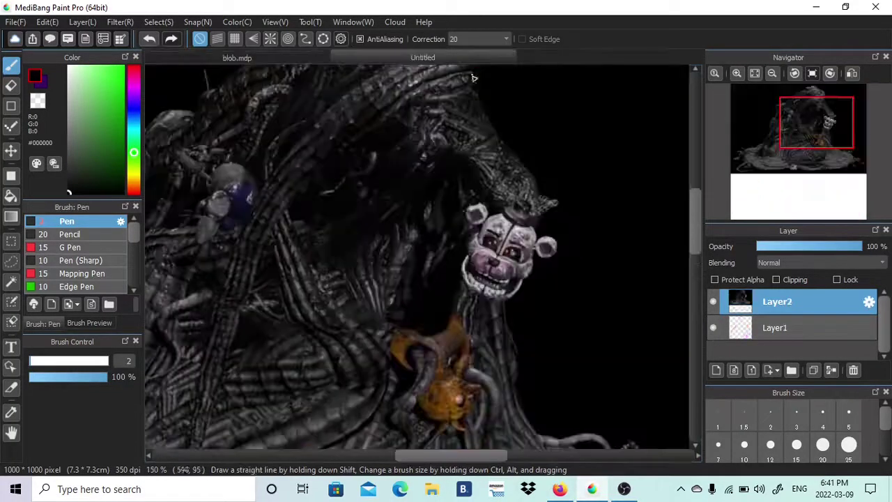
left_click(300, 59)
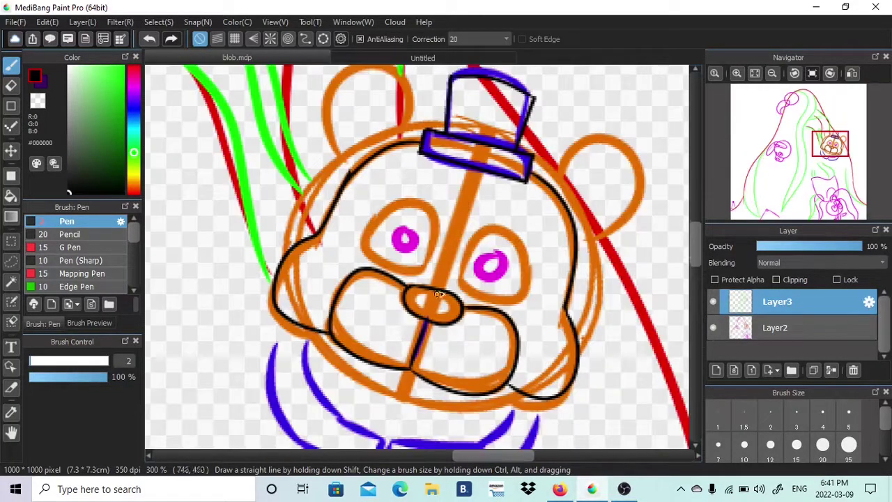
left_click(476, 170, "shift")
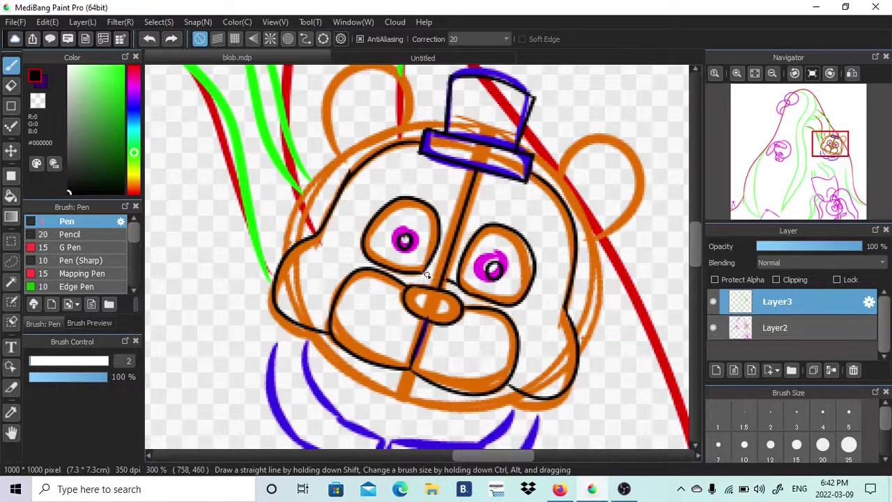
left_click_drag(515, 306, 568, 322)
key("ctrl+z")
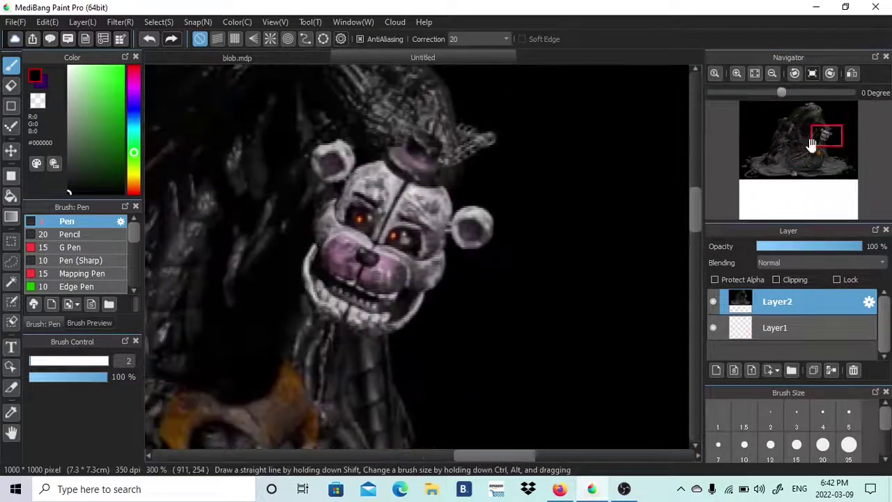
Mark both cheeks of the bear in the reference image with red (#FF0000) dots and a question mark beside each
left_click_drag(133, 152, 135, 57)
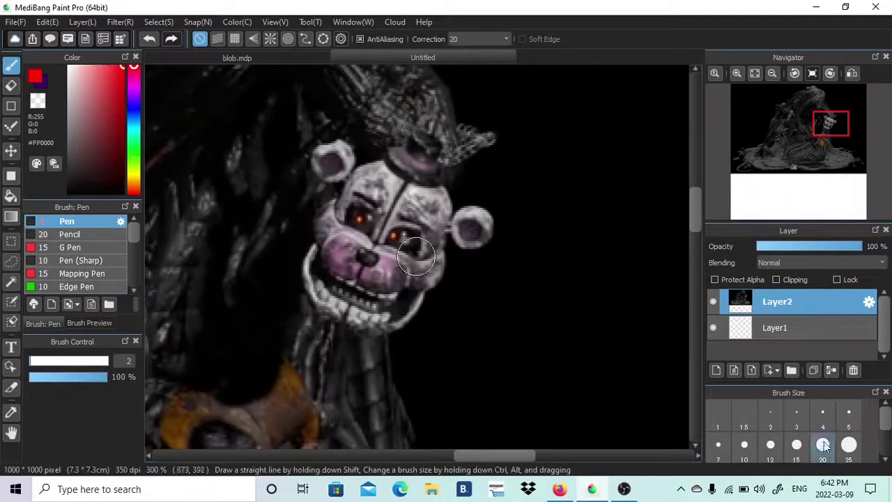
left_click(421, 273)
left_click_drag(421, 272, 425, 278)
left_click_drag(473, 272, 481, 280)
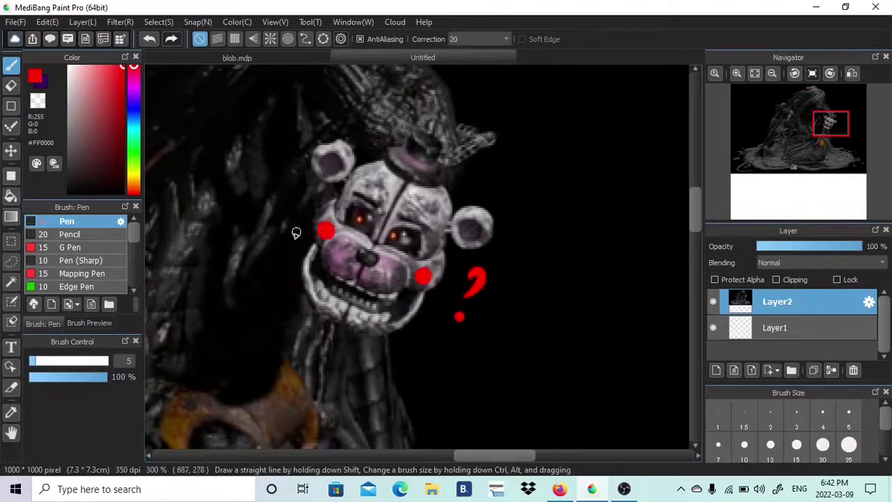
left_click_drag(273, 199, 264, 236)
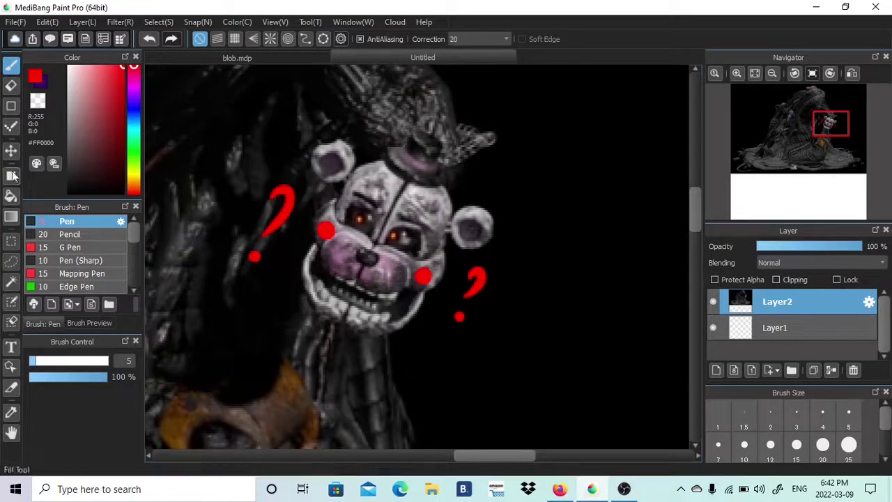
Add the red text "no blush?" to the reference image and place it below the bear's head
left_click(10, 346)
left_click(455, 382)
type("no blu")
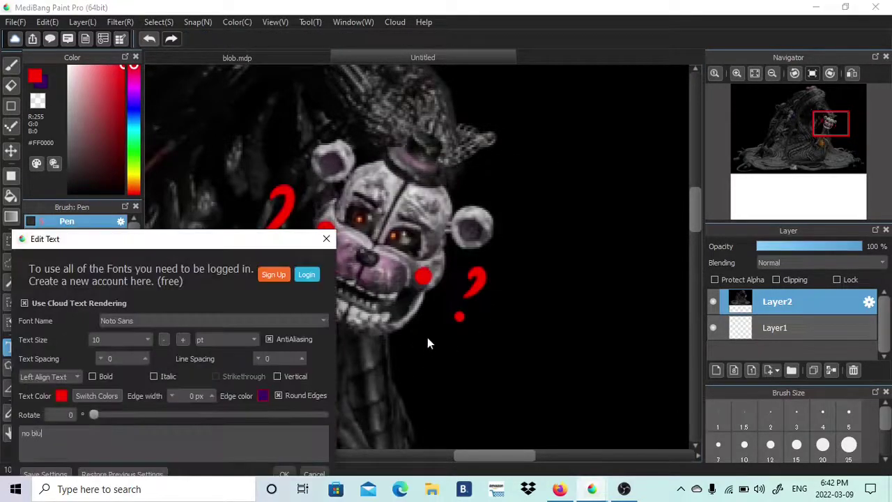
type("sh?")
left_click(284, 474)
scroll(417, 257, "down", 1)
mouse_move(479, 389)
left_mouse_down()
mouse_move(342, 369)
mouse_move(486, 402)
left_mouse_up()
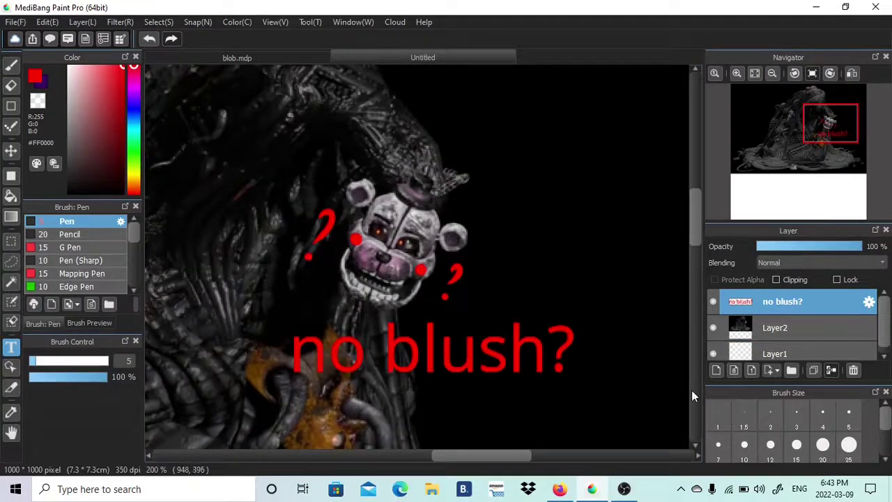
Undo the text, the question marks and the red cheek dots in the reference image
left_click(146, 53)
left_click(363, 57)
left_click(154, 39)
left_click(150, 41)
left_click(150, 41)
left_click(150, 41)
left_click(150, 41)
left_click(150, 41)
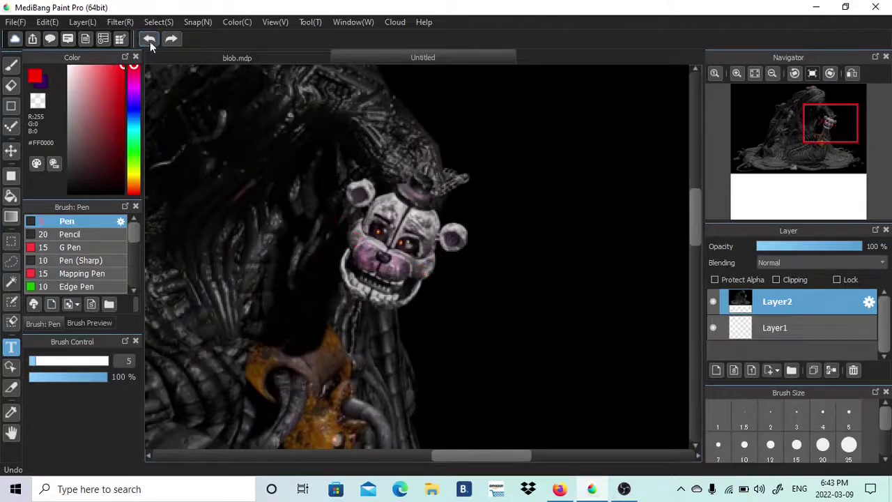
Return to blob.mdp and ink the brow above the bear's right-hand eye in black (#000000) with the size 2 pen
left_click(237, 58)
left_click(69, 193)
left_click(11, 65)
left_click(771, 416)
left_click(431, 60)
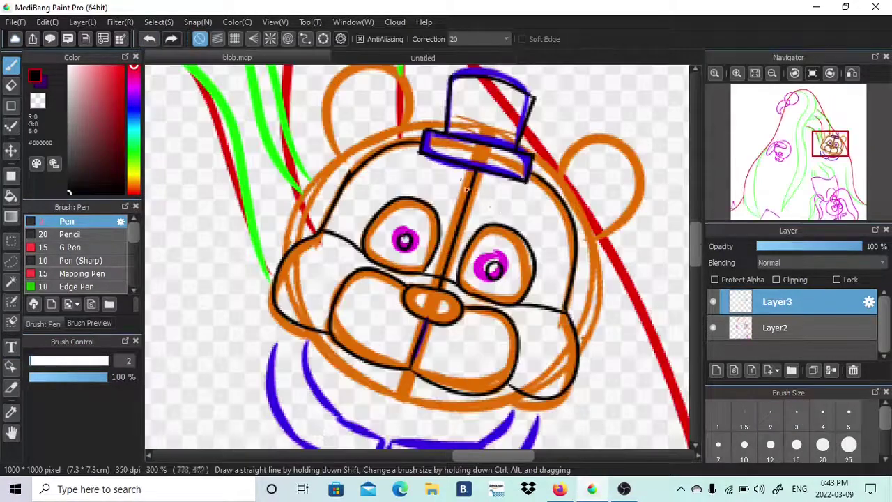
left_click_drag(489, 209, 547, 223)
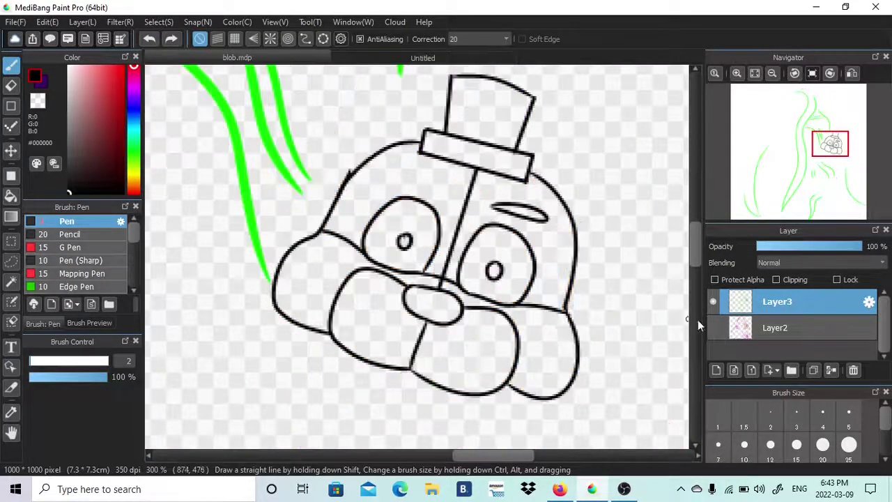
Lasso the inked brow, copy and paste it onto a new layer, and clear the selection
left_click(10, 261)
mouse_move(488, 201)
left_mouse_down()
mouse_move(555, 210)
mouse_move(486, 203)
left_mouse_up()
left_click(47, 22)
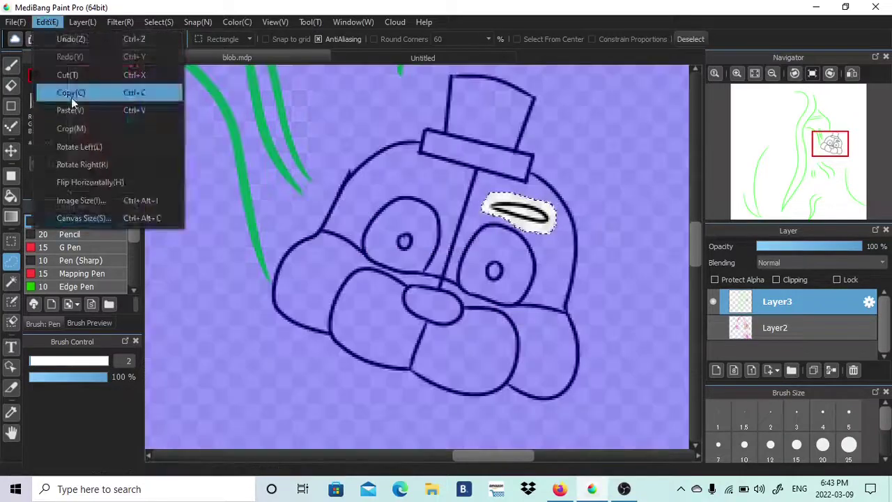
left_click(71, 97)
left_click(47, 22)
left_click(72, 110)
left_click(159, 21)
left_click(174, 57)
Flip and rotate the pasted brow into place above the bear's other eye and merge it into the line layer
left_click(159, 21)
left_click(181, 182)
left_click(443, 429)
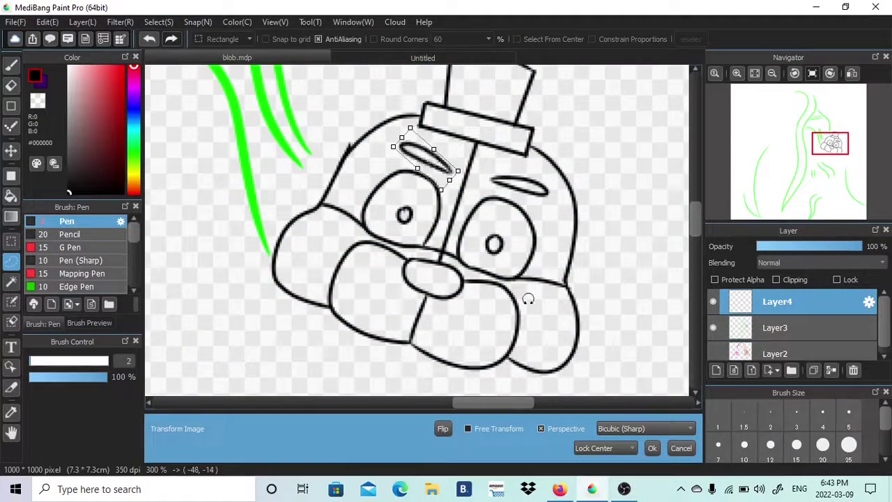
left_click(652, 447)
left_click(10, 149)
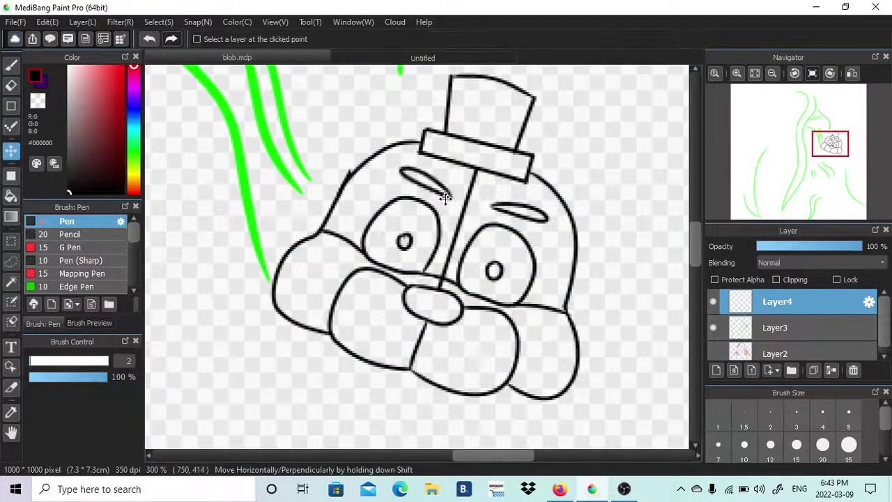
left_click(831, 371)
left_click(714, 301)
left_click(714, 301)
Lasso the bear's inked head, cut it from the green lines' layer and paste it onto its own layer
left_click(772, 73)
left_click(773, 73)
left_click(11, 261)
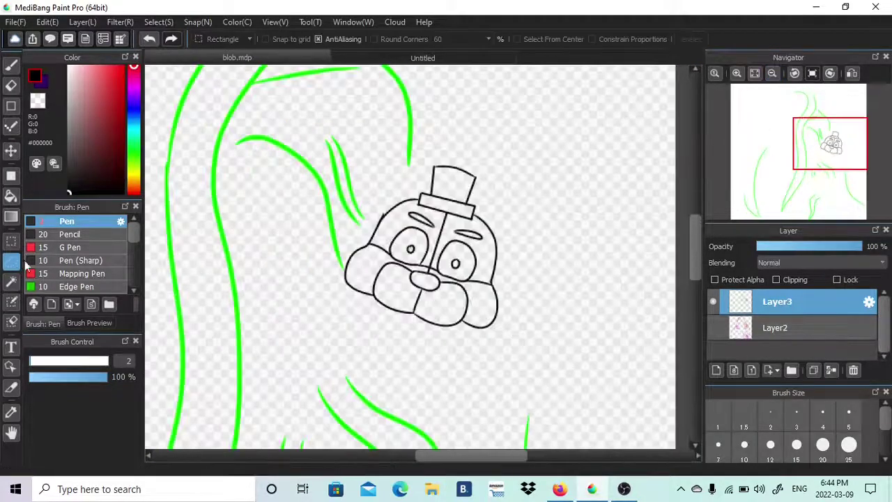
left_click(737, 74)
mouse_move(319, 258)
left_mouse_down()
mouse_move(597, 341)
mouse_move(385, 350)
left_mouse_up()
left_click(47, 23)
left_click(60, 71)
left_click(48, 22)
left_click(60, 102)
left_click(159, 22)
left_click(175, 55)
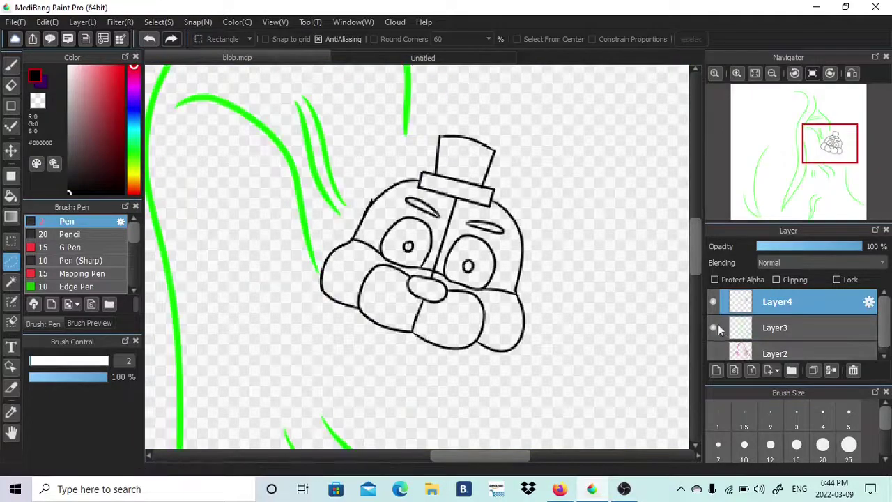
Merge the green line layer down into the sketch layer and hide the merged sketch
left_click(773, 328)
left_click(831, 371)
left_click(714, 329)
Erase the leftover green bit beside the bear's left-hand cheek on the head layer and show the sketch again
left_click(737, 73)
left_click(737, 73)
left_click(11, 86)
left_click(756, 307)
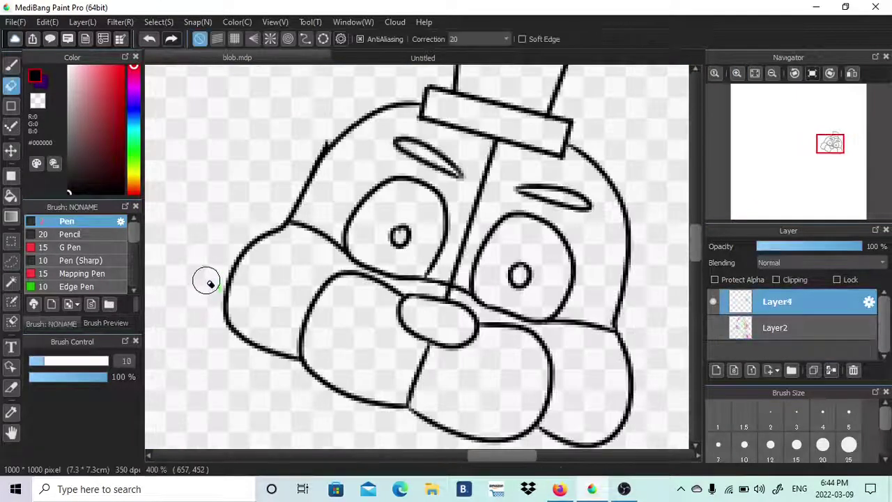
left_click(713, 328)
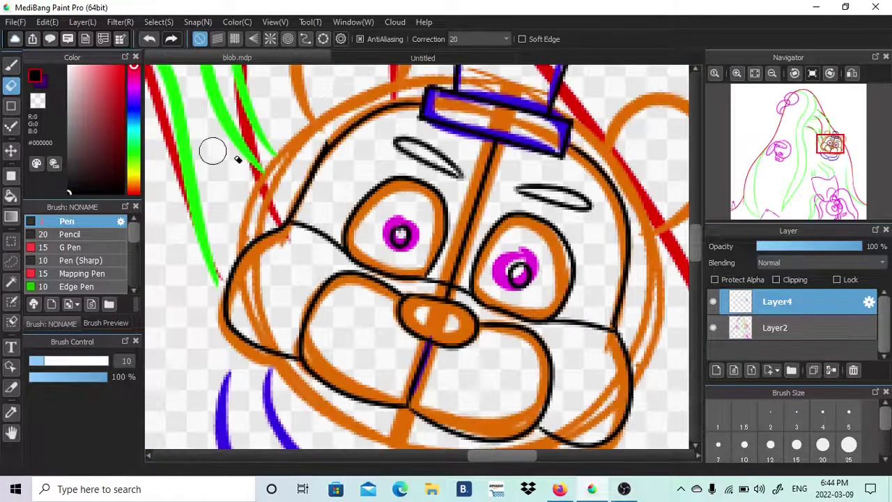
Ink both halves of the bear's split lower jaw and the left-hand tooth row's outline in black over the blue sketch
left_click(11, 63)
left_click(715, 328)
left_click(715, 330)
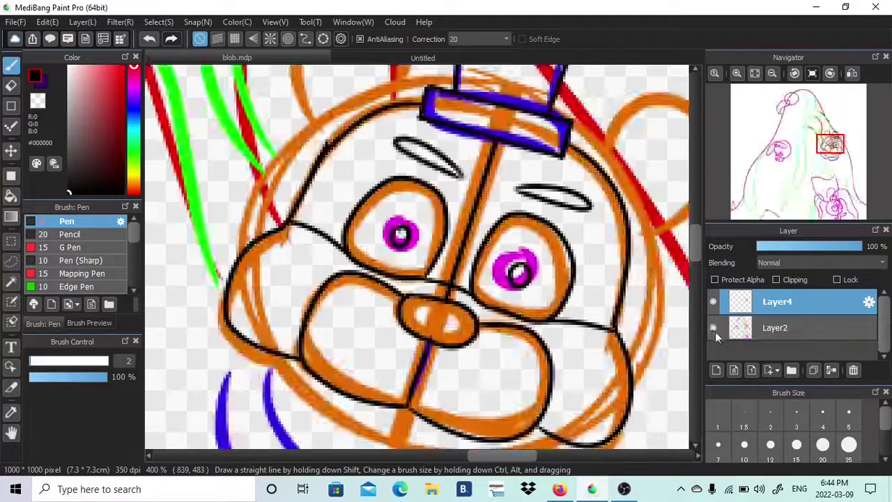
left_click(715, 330)
mouse_move(830, 146)
left_mouse_down()
mouse_move(829, 165)
mouse_move(832, 152)
left_mouse_up()
left_click(714, 328)
mouse_move(229, 200)
left_mouse_down()
mouse_move(245, 286)
mouse_move(325, 342)
left_mouse_up()
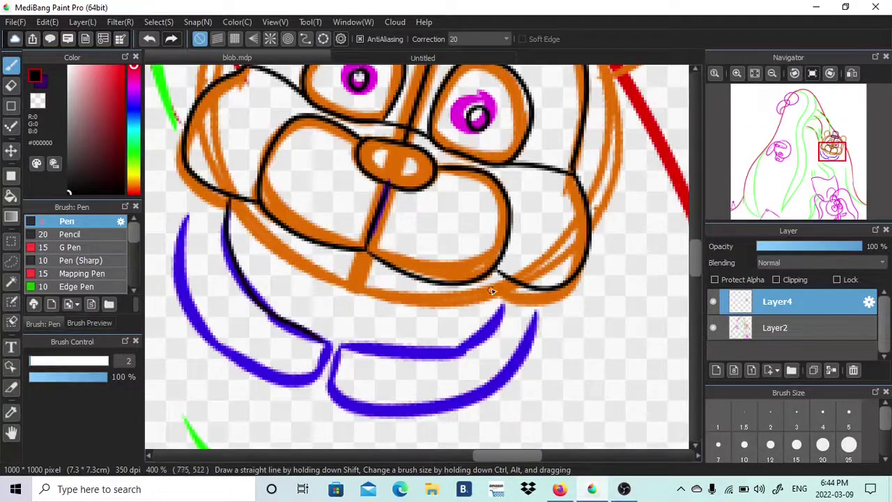
mouse_move(505, 293)
left_mouse_down()
mouse_move(398, 351)
mouse_move(345, 346)
mouse_move(478, 396)
mouse_move(541, 298)
left_mouse_up()
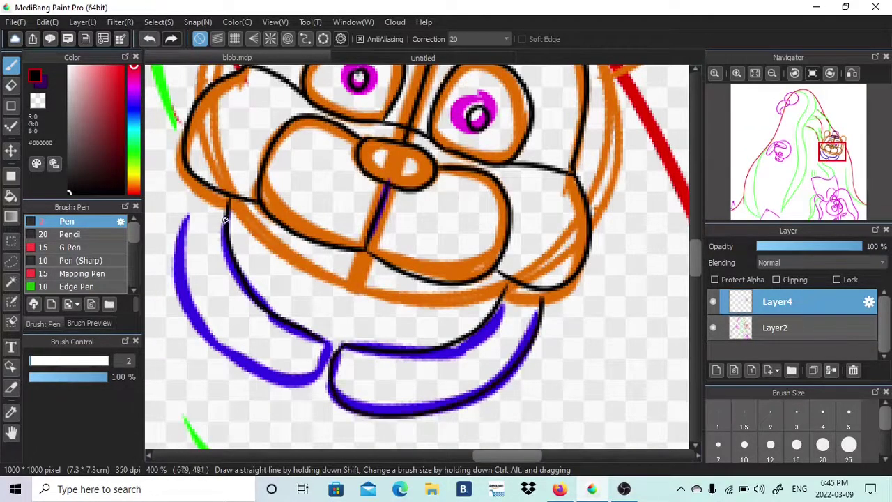
mouse_move(188, 186)
left_mouse_down()
mouse_move(228, 351)
mouse_move(322, 368)
mouse_move(330, 321)
mouse_move(248, 251)
left_mouse_up()
left_click(713, 329)
left_click(713, 328)
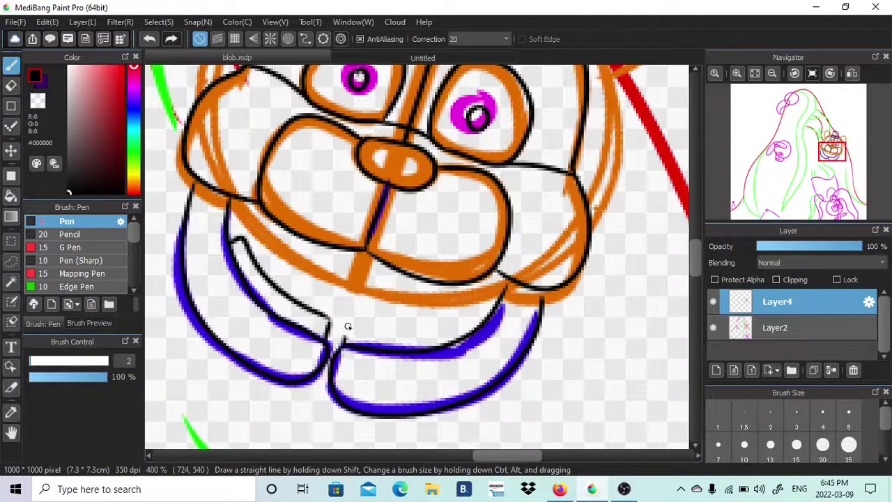
Ink the right-hand lower tooth row, divide both rows into single teeth, and ink the area just below the muzzle
left_click_drag(348, 326, 418, 342)
key("ctrl+z")
left_click_drag(344, 344, 482, 335)
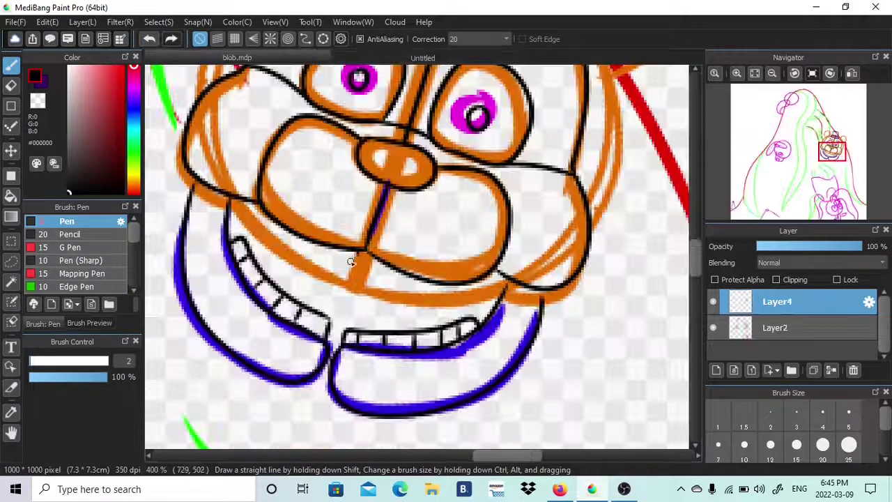
mouse_move(359, 255)
left_mouse_down()
mouse_move(261, 217)
mouse_move(457, 287)
left_mouse_up()
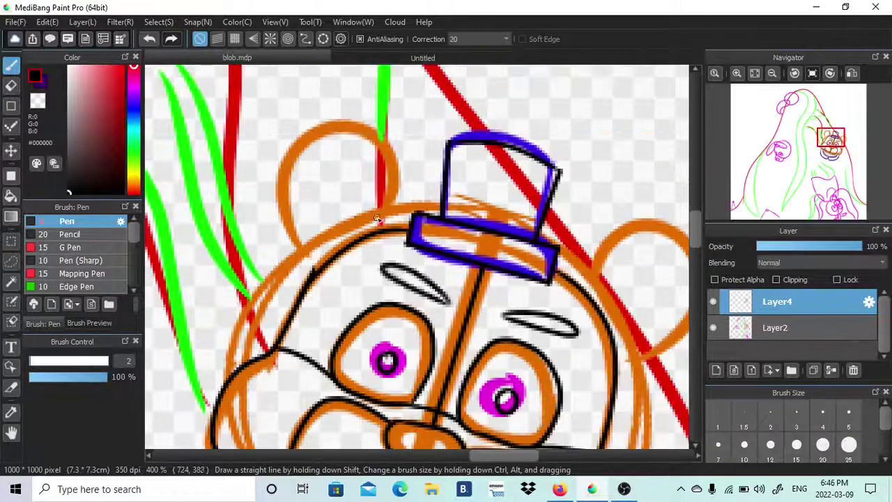
Ink the outer outline of the bear's left-hand ear, undoing and redrawing the rough strokes
mouse_move(382, 217)
left_mouse_down()
mouse_move(282, 196)
mouse_move(353, 139)
mouse_move(313, 153)
mouse_move(324, 141)
mouse_move(355, 131)
mouse_move(305, 152)
left_mouse_up()
key("ctrl+z")
key("ctrl+z")
key("ctrl+z")
key("e")
mouse_move(358, 135)
left_mouse_down()
mouse_move(358, 160)
mouse_move(318, 150)
mouse_move(375, 139)
left_mouse_up()
key("ctrl+z")
left_click_drag(302, 162, 346, 134)
Ink the inner contour of the left-hand ear and clean up its upper edge with the eraser
mouse_move(322, 228)
left_mouse_down()
mouse_move(302, 173)
mouse_move(377, 167)
left_mouse_up()
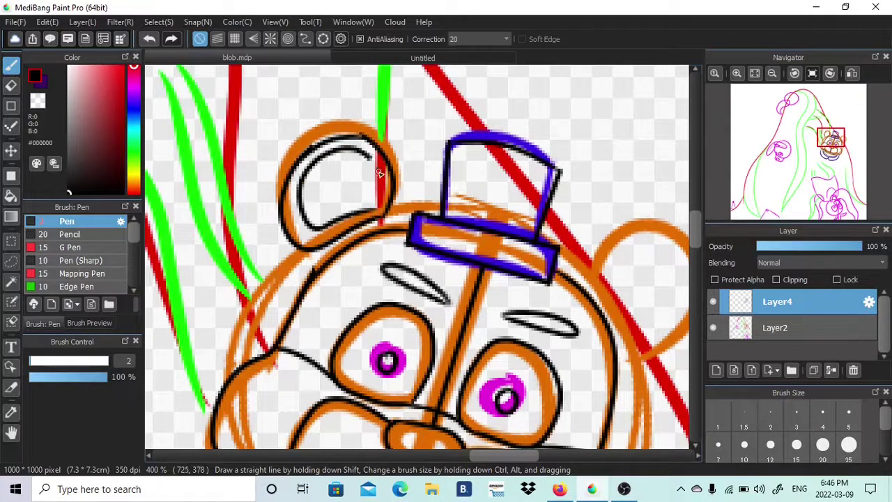
left_click_drag(376, 167, 379, 205)
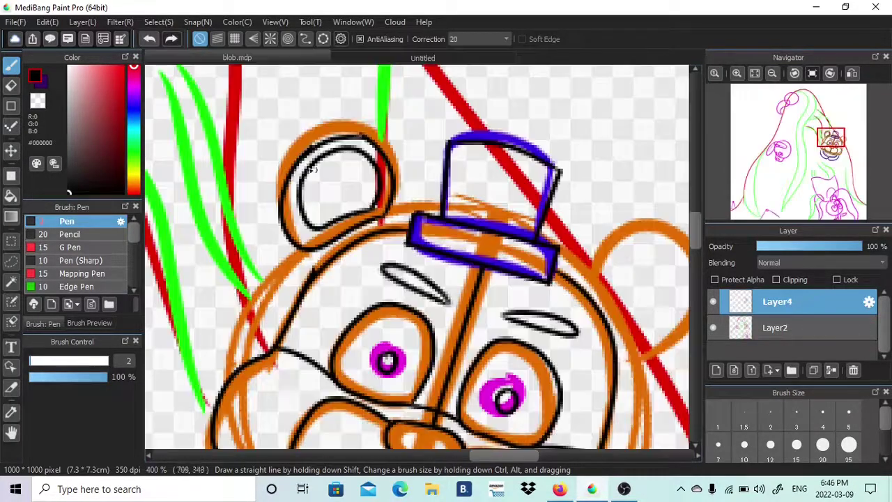
key("e")
left_click_drag(352, 140, 320, 137)
key("b")
Ink the bear's right-hand ear with a torn upper edge and an inner contour, checking it with the sketch hidden
left_click(838, 150)
mouse_move(380, 214)
left_mouse_down()
mouse_move(397, 234)
mouse_move(462, 267)
left_mouse_up()
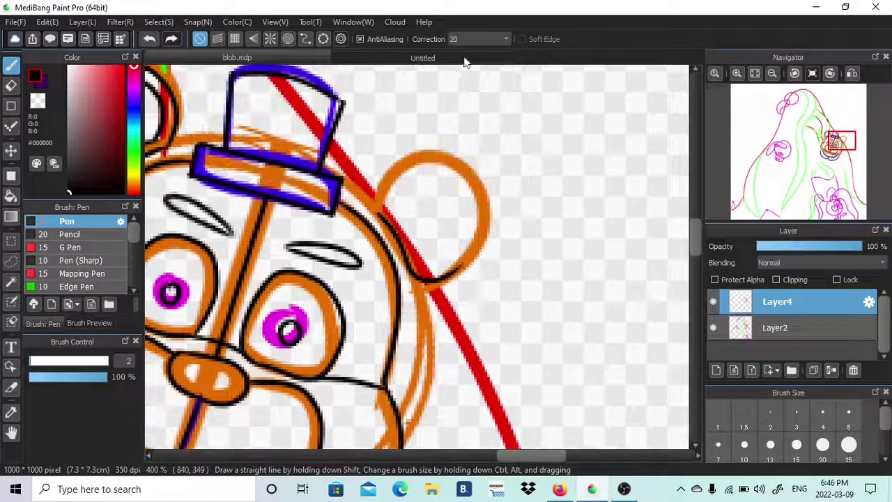
left_click_drag(376, 209, 422, 158)
left_click_drag(473, 196, 461, 264)
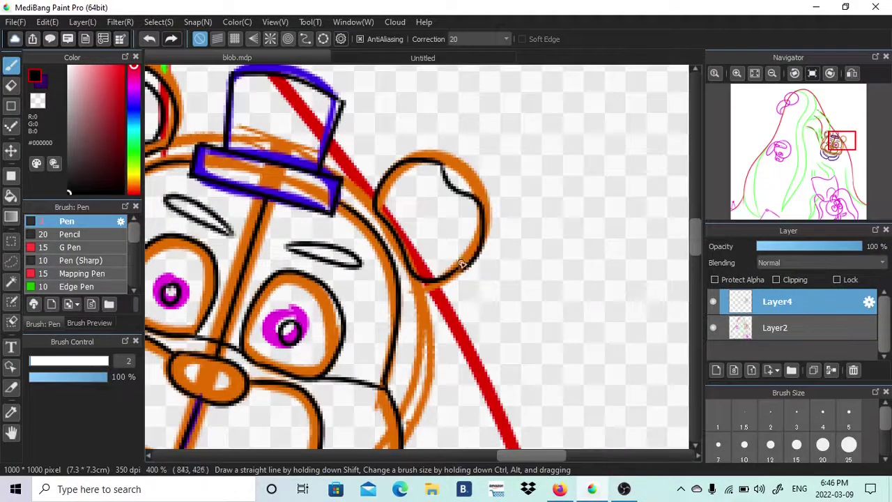
left_click_drag(403, 235, 471, 194)
left_click(713, 328)
Check the reference image and ink the sketched strands above and beside the bear's head in black
mouse_move(845, 149)
left_mouse_down()
mouse_move(829, 156)
mouse_move(823, 113)
left_mouse_up()
left_click(713, 328)
left_click(773, 74)
left_click(773, 74)
left_click(466, 60)
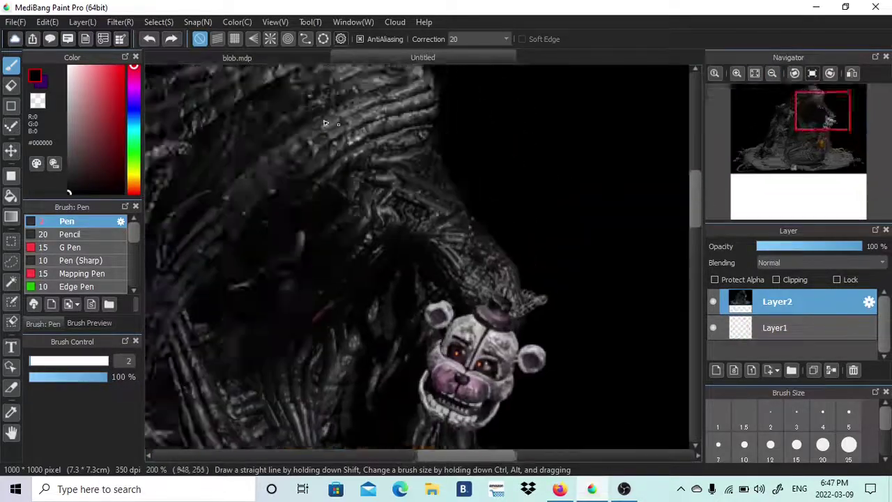
left_click(237, 58)
left_click(737, 73)
left_click(737, 74)
left_click_drag(824, 147, 819, 136)
mouse_move(521, 398)
left_mouse_down()
mouse_move(364, 108)
mouse_move(343, 84)
left_mouse_up()
left_click_drag(820, 138, 806, 150)
mouse_move(609, 320)
left_mouse_down()
mouse_move(589, 245)
mouse_move(474, 67)
left_mouse_up()
left_click_drag(813, 159, 810, 144)
mouse_move(440, 116)
left_mouse_down()
mouse_move(411, 106)
mouse_move(351, 116)
left_mouse_up()
left_click_drag(618, 303, 513, 106)
mouse_move(628, 285)
left_mouse_down()
mouse_move(557, 120)
mouse_move(529, 87)
left_mouse_up()
left_click_drag(810, 135, 806, 123)
mouse_move(519, 305)
left_mouse_down()
mouse_move(462, 435)
mouse_move(469, 476)
left_mouse_up()
Ink the lower magenta head's left outline, its open jaw with small rounded teeth, and its muzzle
mouse_move(808, 140)
left_mouse_down()
mouse_move(811, 154)
mouse_move(815, 133)
mouse_move(826, 163)
left_mouse_up()
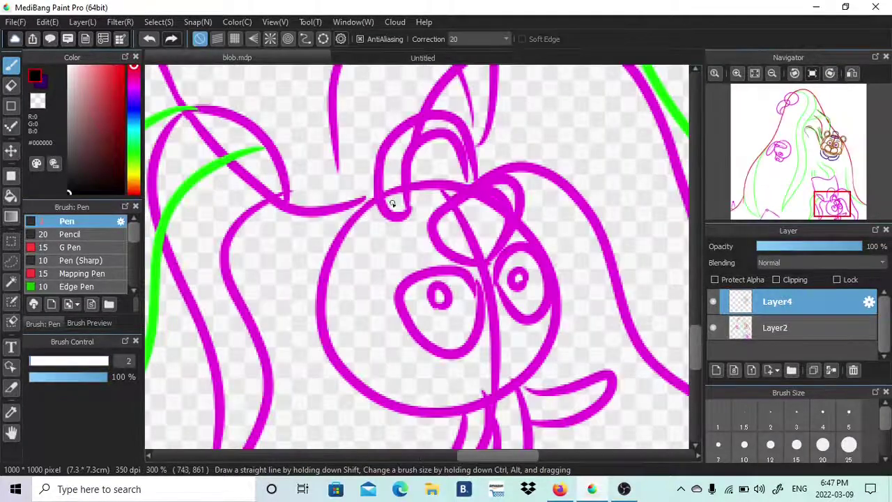
mouse_move(374, 200)
left_mouse_down()
mouse_move(319, 269)
mouse_move(363, 389)
left_mouse_up()
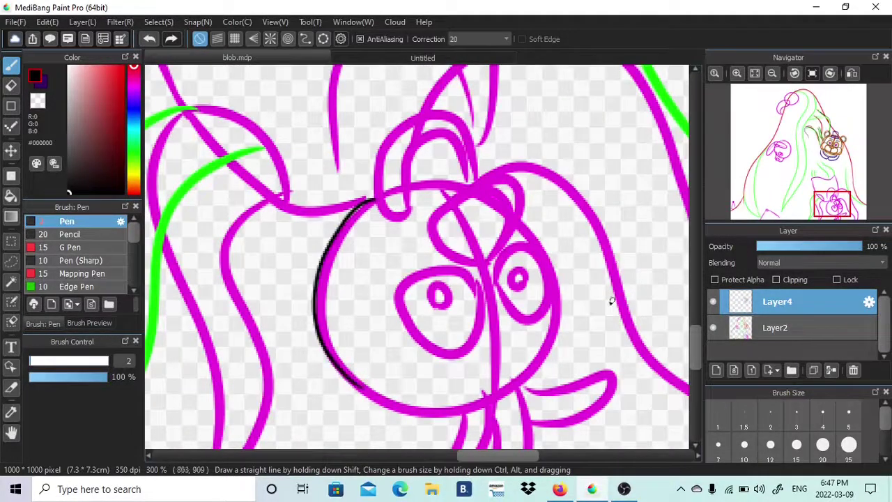
mouse_move(432, 252)
left_mouse_down()
mouse_move(504, 256)
mouse_move(517, 181)
mouse_move(448, 206)
mouse_move(465, 168)
left_mouse_up()
mouse_move(458, 120)
left_mouse_down()
mouse_move(393, 132)
mouse_move(387, 213)
mouse_move(431, 226)
left_mouse_up()
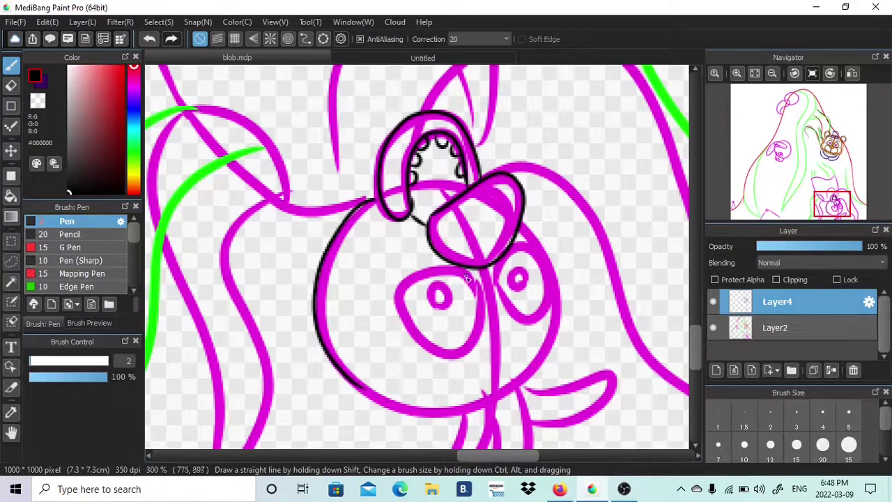
Ink both eyes and pupils of the lower head and complete its round outline along the right side and underside
mouse_move(410, 281)
left_mouse_down()
mouse_move(486, 319)
mouse_move(499, 260)
mouse_move(538, 257)
mouse_move(536, 325)
mouse_move(496, 266)
left_mouse_up()
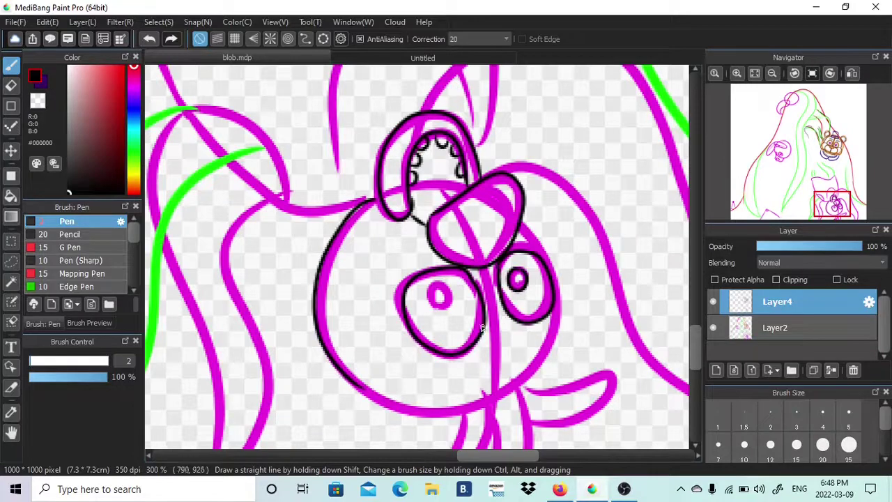
left_click_drag(833, 205, 836, 209)
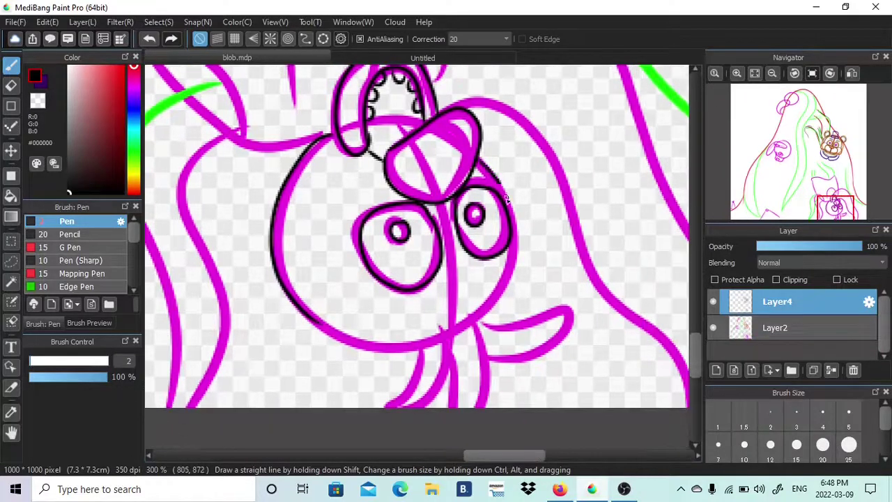
left_click_drag(495, 298, 457, 331)
left_click_drag(305, 308, 349, 335)
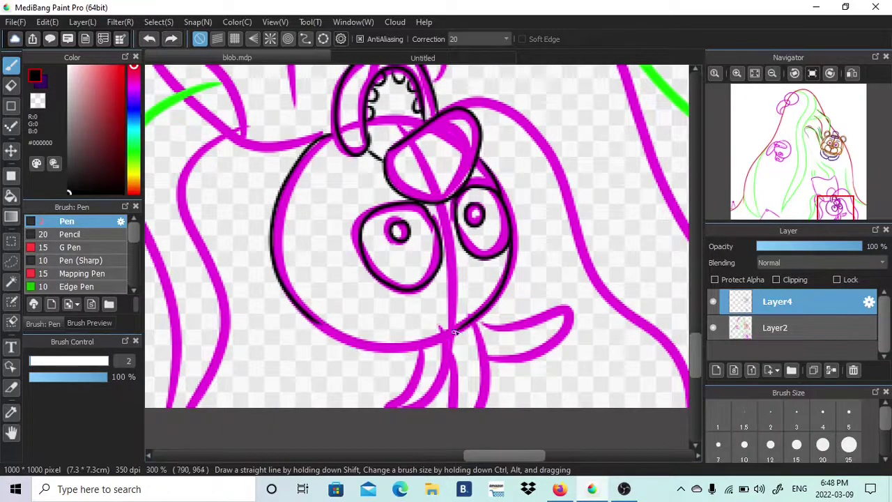
mouse_move(455, 333)
left_mouse_down()
mouse_move(376, 351)
mouse_move(305, 308)
left_mouse_up()
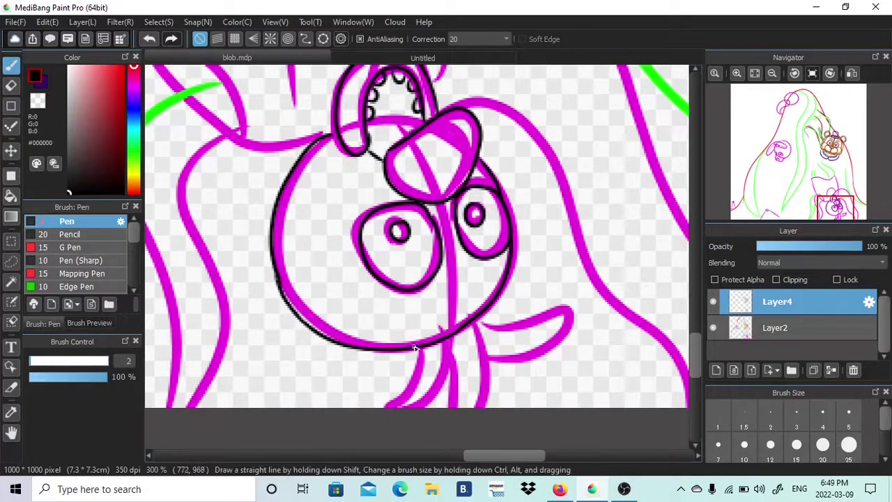
Ink the strands and the curved pointed shape beneath the lower head, checking the lines with the sketch layer hidden
left_click_drag(447, 339, 413, 409)
left_click_drag(447, 342, 451, 424)
left_click_drag(476, 322, 478, 412)
left_click_drag(483, 359, 568, 312)
left_click_drag(568, 311, 483, 318)
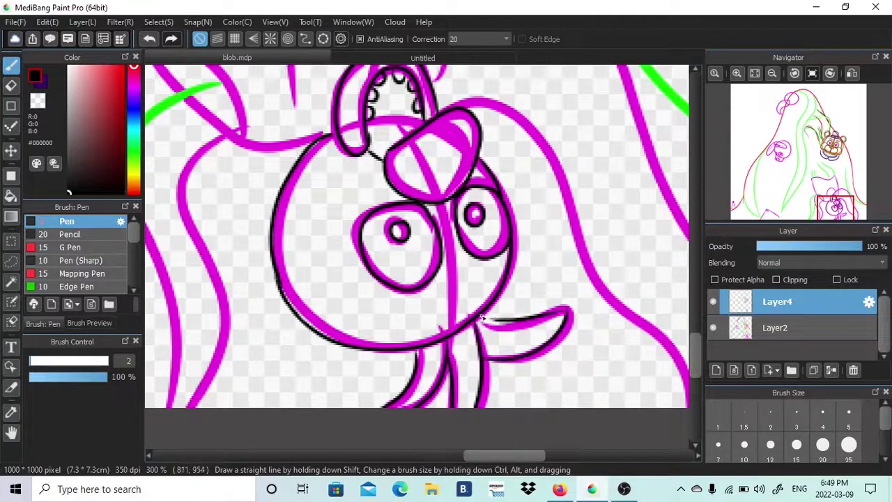
left_click(712, 328)
left_click(713, 328)
Ink the two long arching lines that run from the lower head's muzzle and jaw down to the canvas edge
left_click(772, 74)
left_click(772, 73)
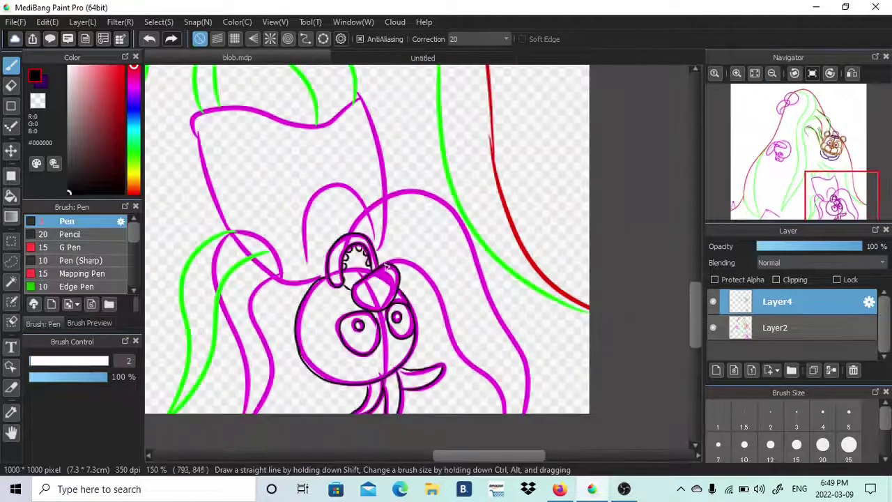
left_click_drag(464, 325, 510, 411)
mouse_move(349, 240)
left_mouse_down()
mouse_move(478, 279)
mouse_move(541, 407)
left_mouse_up()
left_click(713, 327)
Erase the jaw and teeth lines that overlap the outer arch, and compare the area with the reference image
key("e")
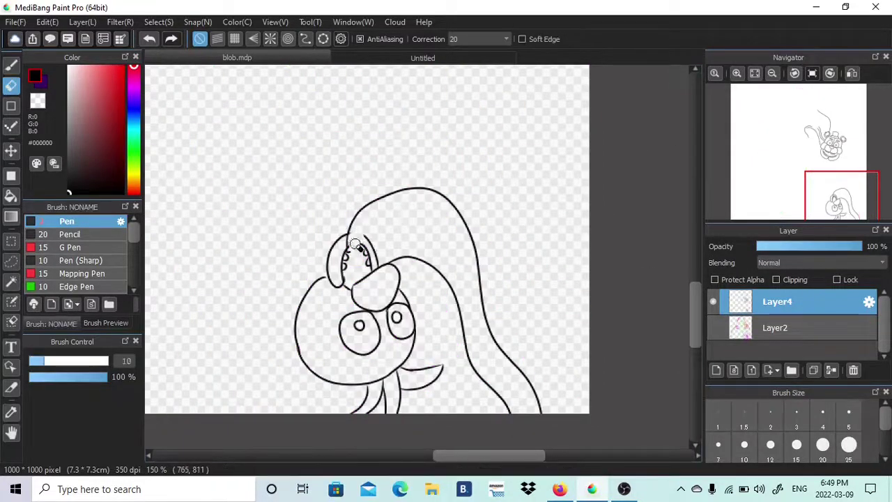
left_click(713, 328)
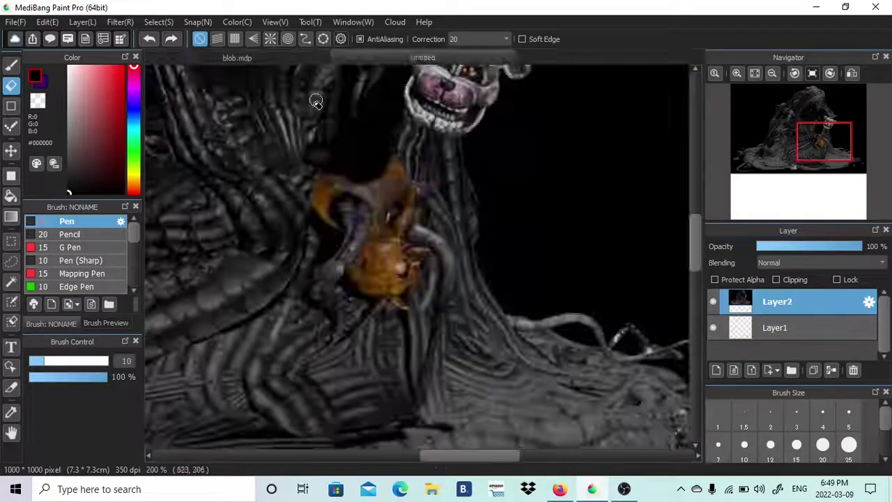
key("b")
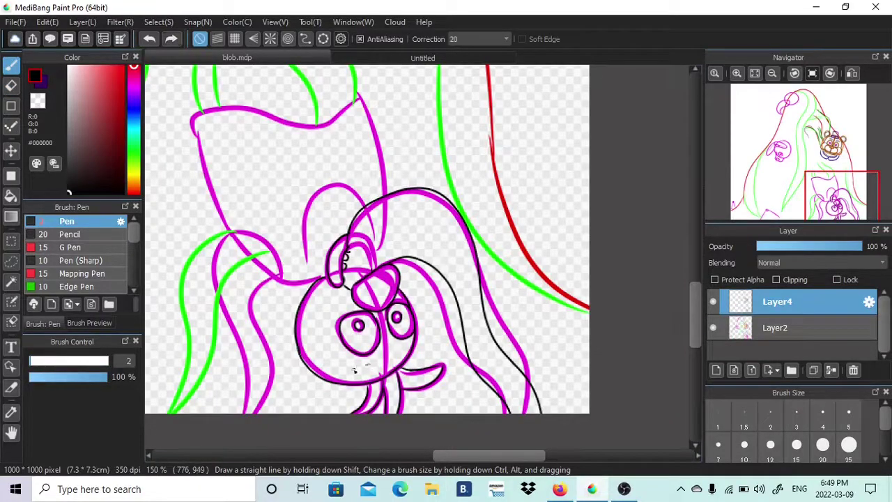
Ink the wavy-topped block shape above the lower head and the rounded ear standing behind its brow
left_click(713, 327)
left_click(713, 327)
left_click_drag(858, 202, 831, 190)
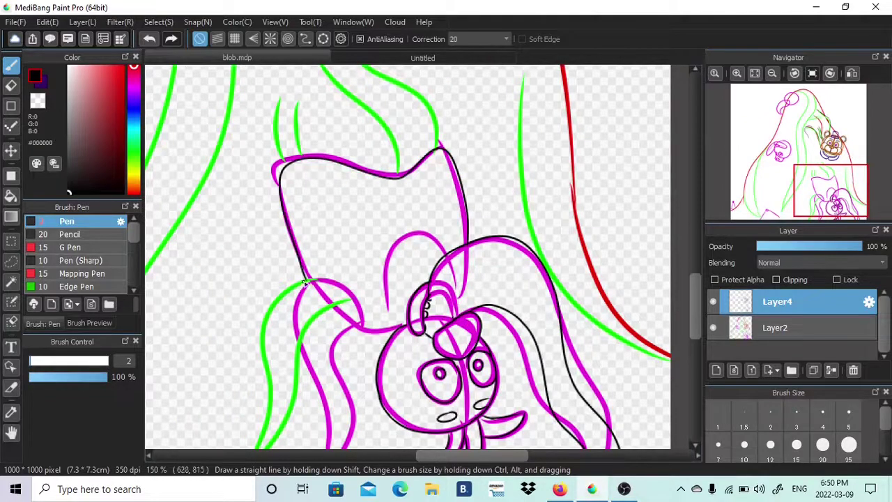
mouse_move(388, 326)
left_mouse_down()
mouse_move(437, 240)
mouse_move(448, 256)
left_mouse_up()
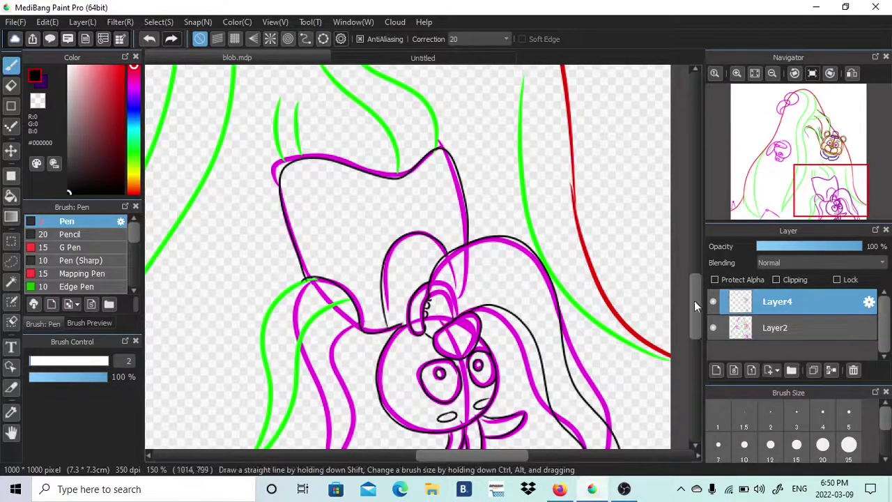
Ink the drooping strands beside the lower head and the curving strands rising above the block shape, checking them with the sketch layer hidden
left_click_drag(695, 301, 695, 330)
left_click_drag(354, 147, 253, 315)
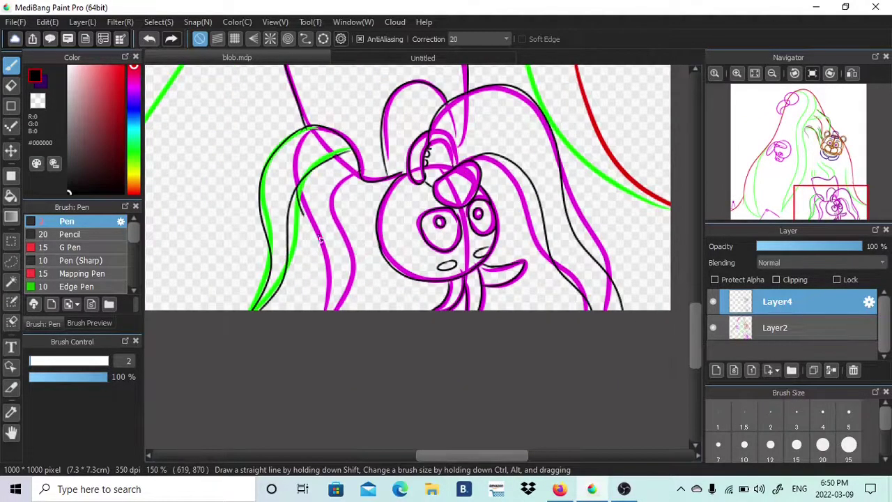
left_click_drag(321, 240, 328, 313)
mouse_move(359, 176)
left_mouse_down()
mouse_move(349, 186)
mouse_move(338, 312)
left_mouse_up()
left_click(714, 327)
left_click(713, 327)
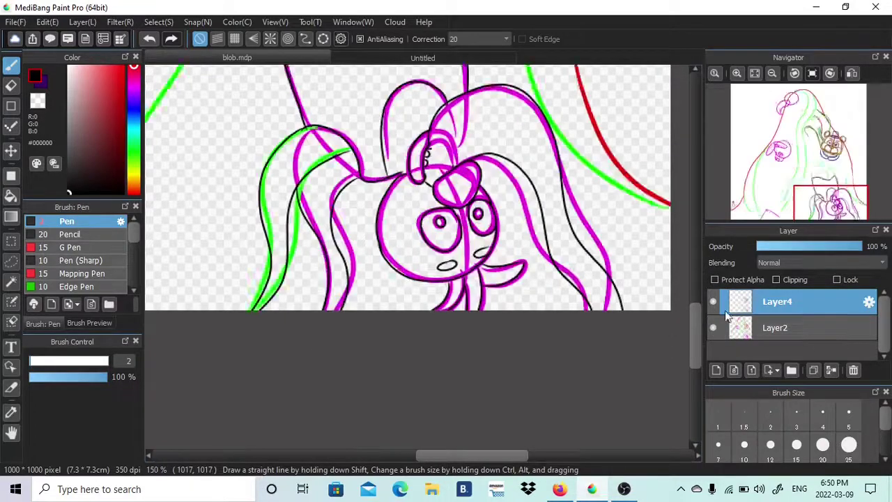
scroll(477, 222, "up", 3)
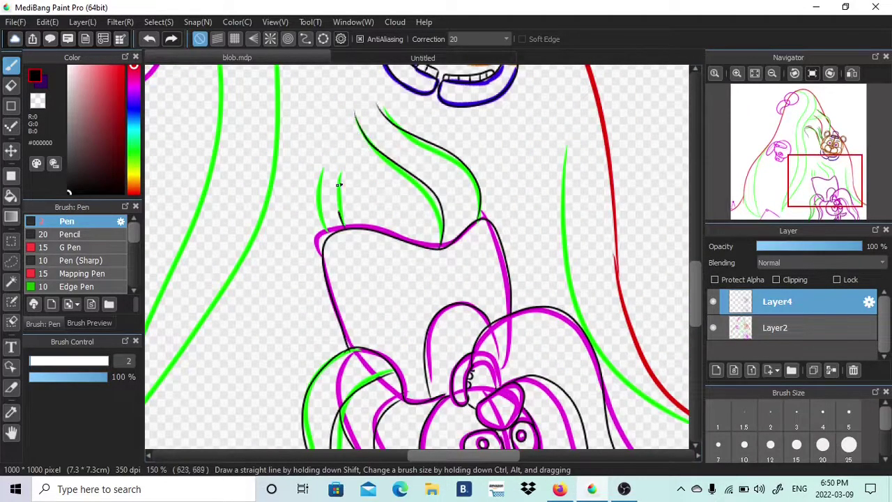
left_click(713, 327)
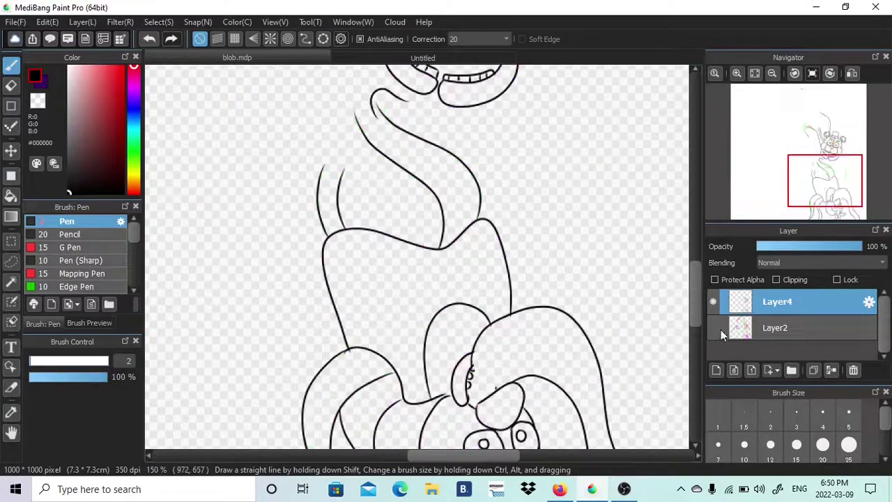
Ink the jointed rods near the canvas's lower-left edge and the flared mound edge beside the small one, checking against the hidden sketch
mouse_move(823, 179)
left_mouse_down()
mouse_move(833, 214)
mouse_move(804, 201)
mouse_move(840, 199)
mouse_move(770, 206)
left_mouse_up()
left_click(713, 328)
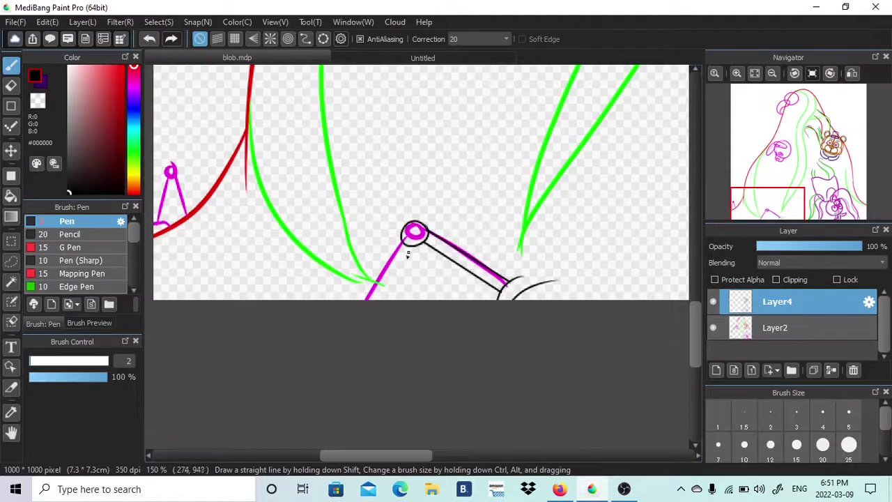
mouse_move(402, 240)
left_mouse_down()
mouse_move(360, 302)
mouse_move(377, 301)
left_mouse_up()
left_click_drag(251, 127, 513, 111)
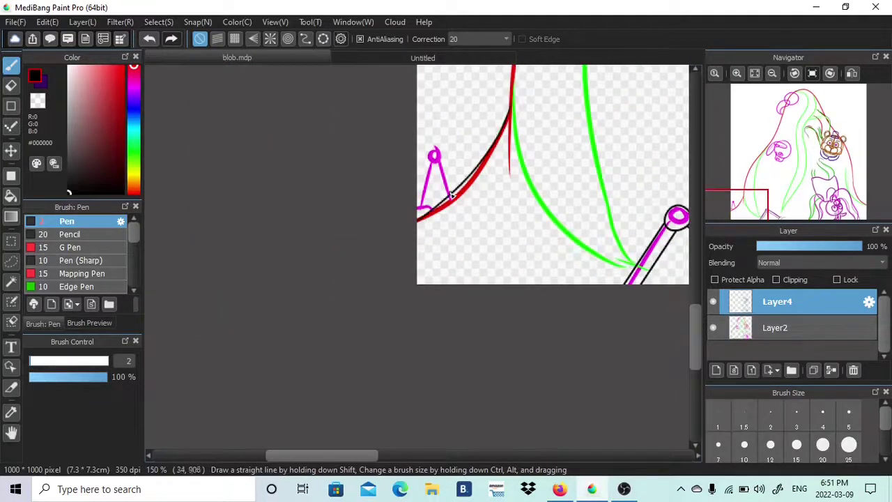
mouse_move(435, 161)
left_mouse_down()
mouse_move(430, 206)
mouse_move(421, 209)
left_mouse_up()
left_click(713, 327)
left_click(713, 328)
Ink the two long ears of the left head and erase the lines where they overlap
left_click(779, 155)
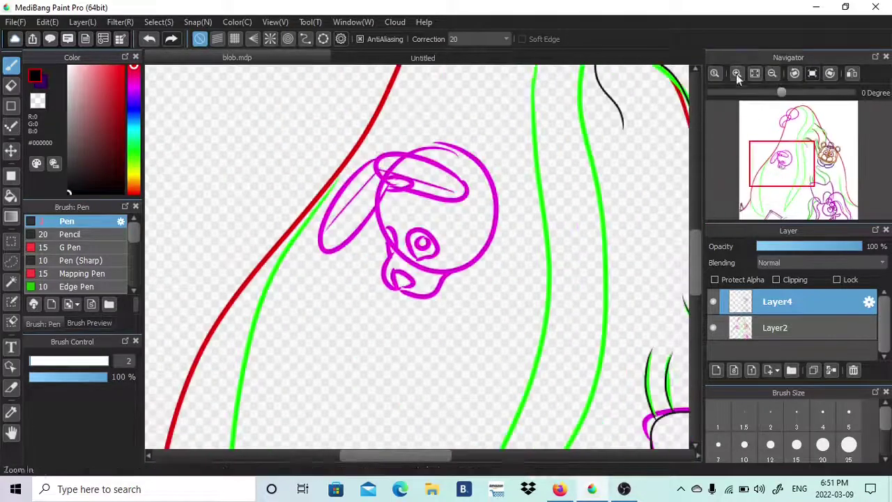
left_click(737, 74)
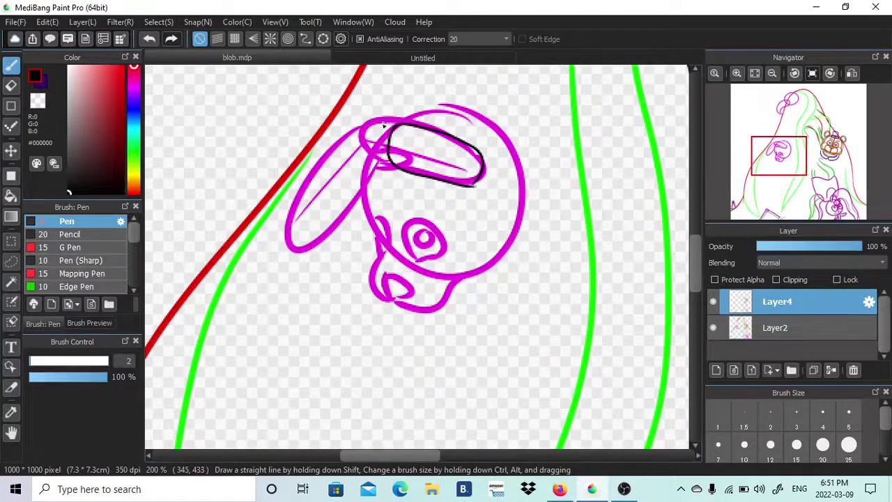
mouse_move(384, 124)
left_mouse_down()
mouse_move(352, 265)
mouse_move(407, 176)
left_mouse_up()
key("e")
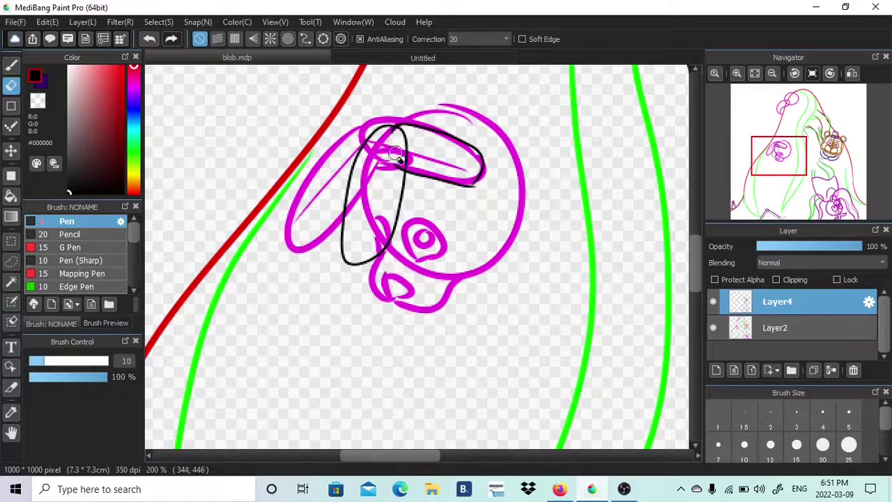
key("b")
key("ctrl+z")
Ink the left head's muzzle outline, redoing the upper curve so it arches above the sketched cheek line
left_click_drag(383, 253, 372, 296)
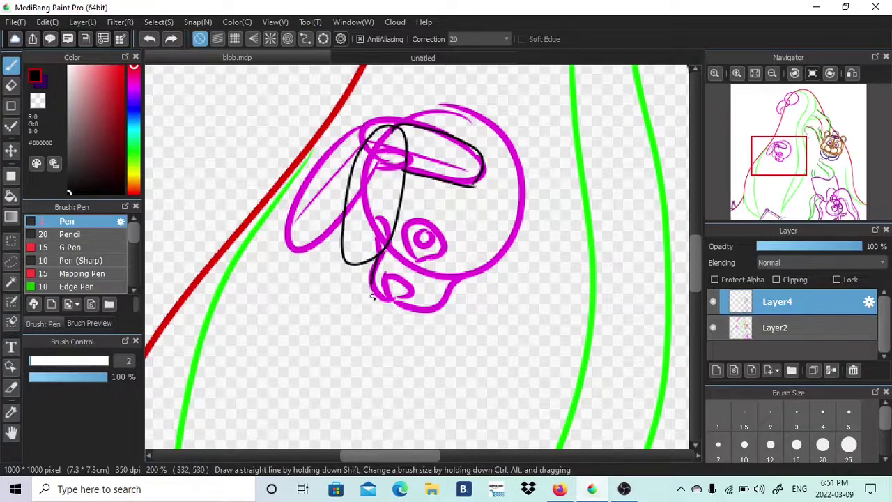
key("ctrl+z")
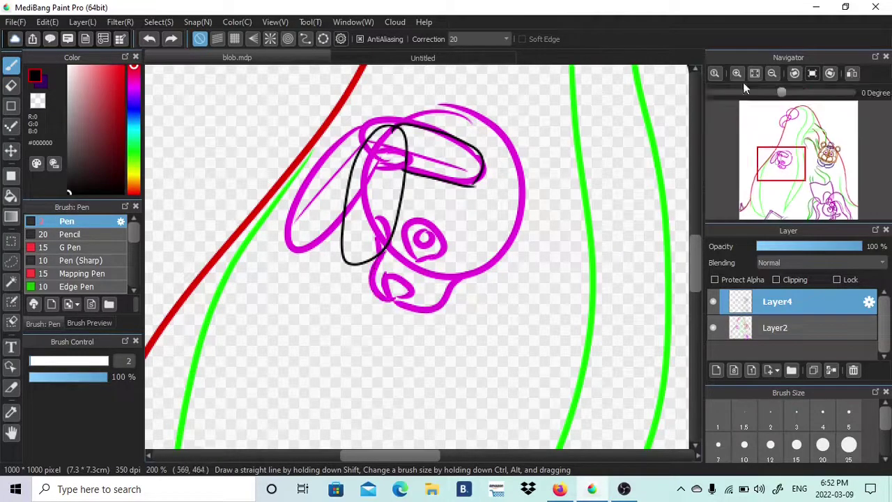
key("ctrl+plus")
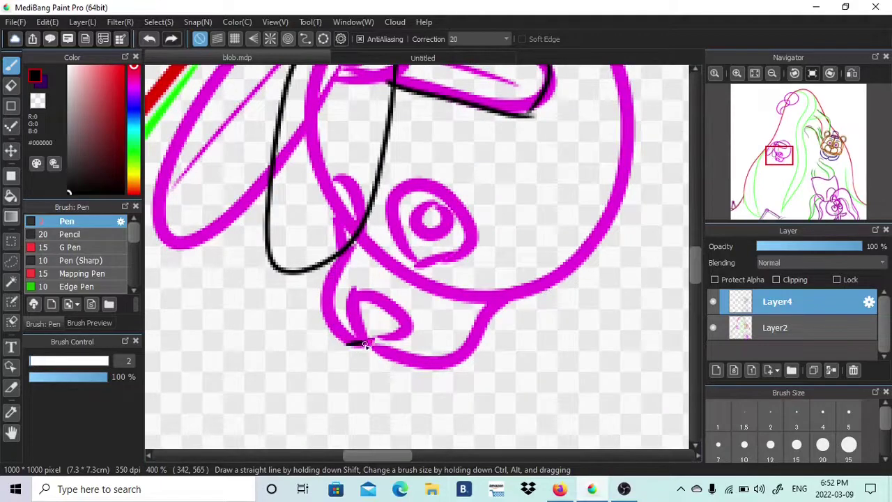
mouse_move(364, 345)
left_mouse_down()
mouse_move(484, 331)
mouse_move(509, 293)
left_mouse_up()
mouse_move(341, 341)
left_mouse_down()
mouse_move(329, 317)
mouse_move(352, 246)
left_mouse_up()
left_click_drag(413, 265, 474, 270)
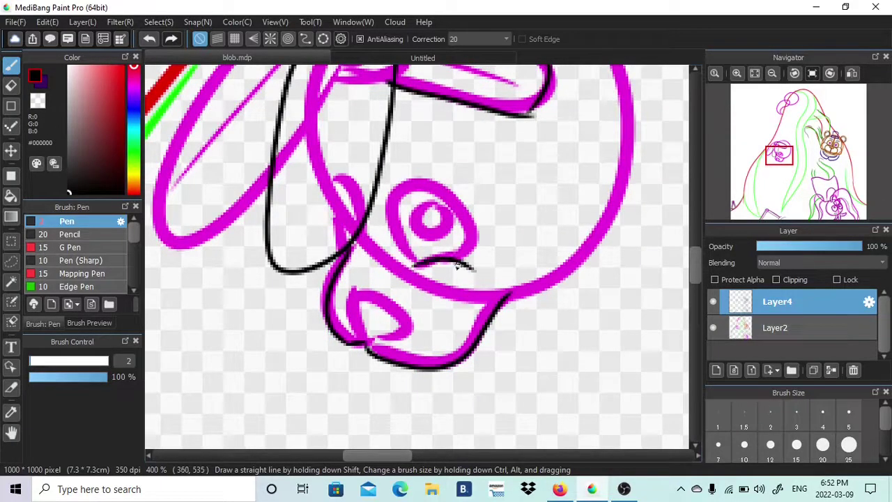
key("ctrl+z")
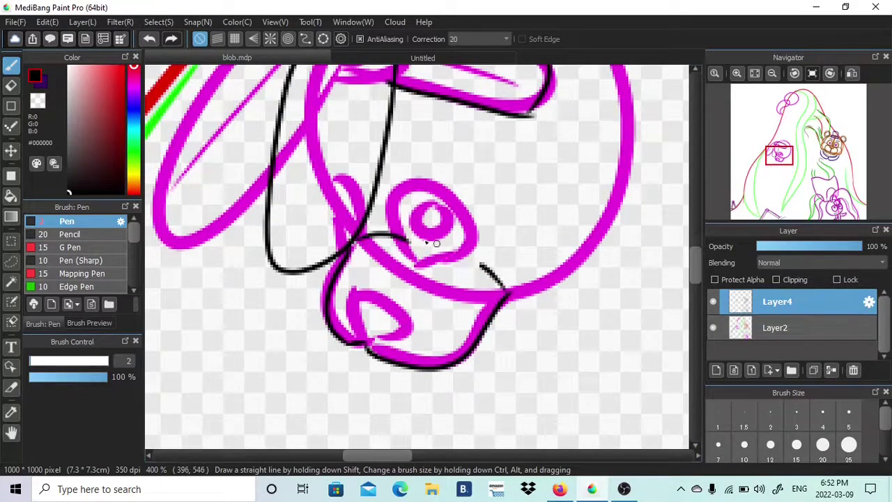
key("ctrl+z")
mouse_move(436, 243)
left_mouse_down()
mouse_move(507, 293)
mouse_move(506, 256)
left_mouse_up()
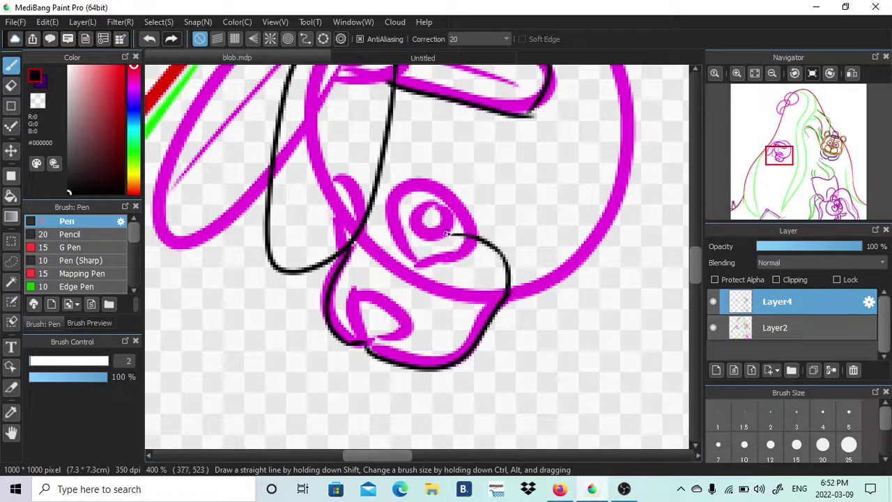
Ink the left head's large eye with its pupil and the narrow far eye beside the ear
left_click_drag(432, 177, 488, 238)
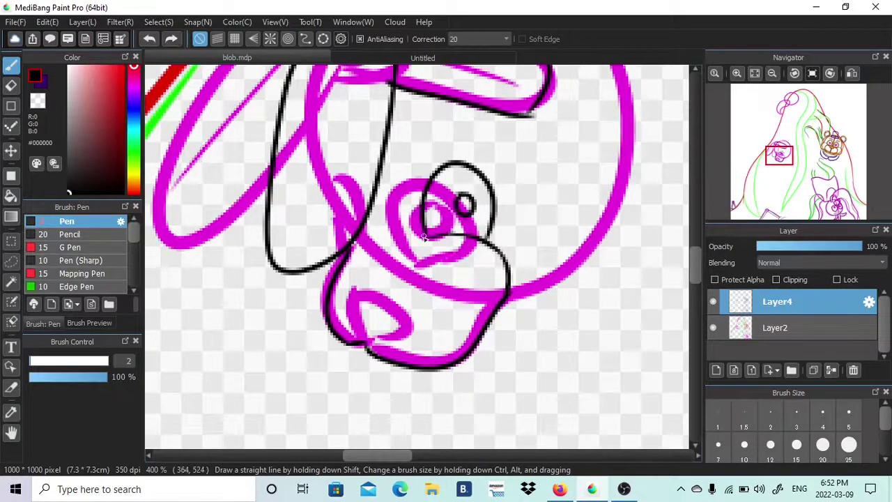
left_click_drag(400, 237, 391, 183)
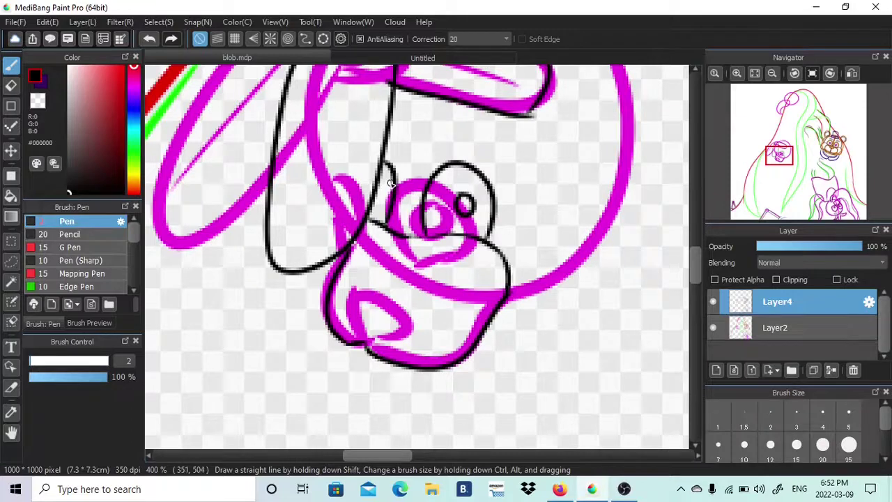
left_click(713, 327)
left_click(714, 328)
Ink the oval nose and the far eye's pupil on the left head, comparing the lines with the sketch layer hidden
mouse_move(362, 341)
left_mouse_down()
mouse_move(405, 314)
mouse_move(352, 322)
left_mouse_up()
left_click(713, 328)
left_click(714, 328)
key("ctrl+z")
left_click(713, 328)
left_click(714, 328)
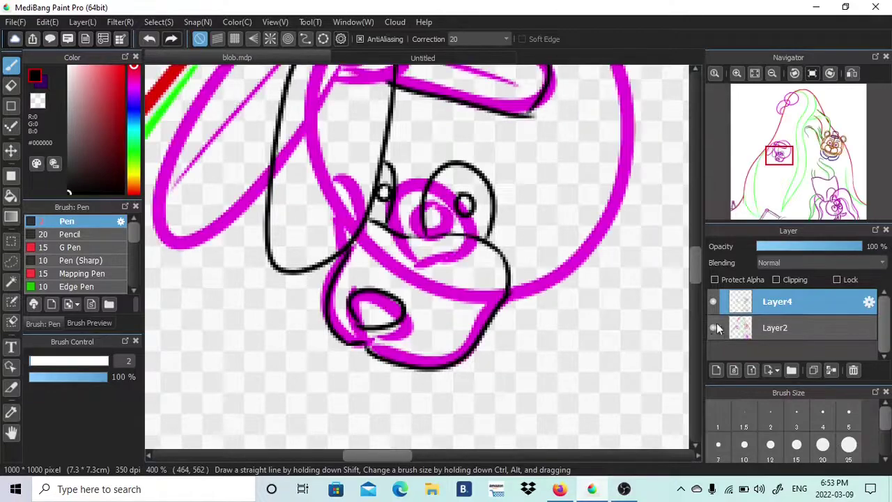
Ink the round outline of the left head from the ears around to the muzzle
left_click_drag(785, 155, 780, 147)
mouse_move(392, 162)
left_mouse_down()
mouse_move(467, 133)
mouse_move(608, 359)
mouse_move(600, 381)
left_mouse_up()
left_click_drag(695, 256, 695, 267)
left_click_drag(513, 352, 608, 256)
left_click(713, 328)
Ink the outer arc of the round shape near the mound's peak, redoing the first stroke
left_click_drag(783, 160, 788, 116)
left_click(713, 328)
left_click_drag(549, 129, 424, 162)
key("ctrl+z")
left_click_drag(499, 128, 382, 262)
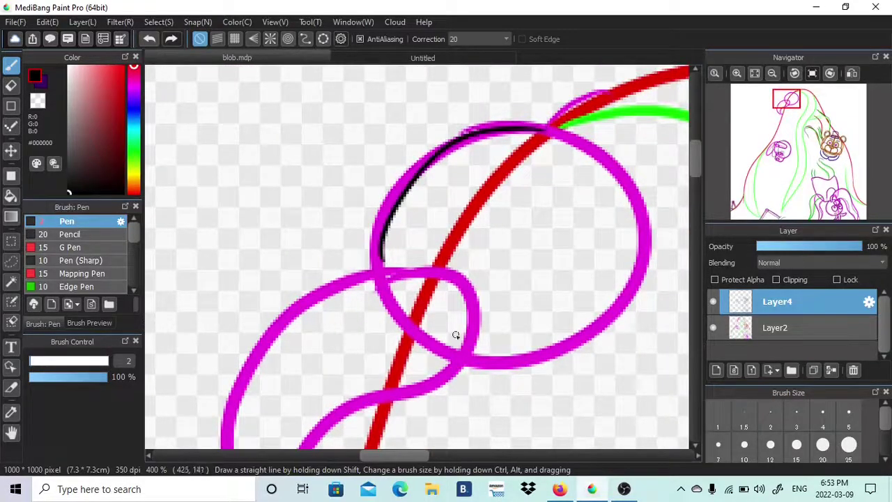
left_click_drag(466, 362, 380, 277)
Ink the curved, tapering horn-like shape below the round shape at the peak and compare it with the reference document
left_click(694, 298)
mouse_move(381, 130)
left_mouse_down()
mouse_move(300, 161)
mouse_move(343, 406)
mouse_move(360, 399)
left_mouse_up()
mouse_move(467, 210)
left_mouse_down()
mouse_move(303, 311)
mouse_move(359, 399)
left_mouse_up()
left_click(421, 60)
left_click(259, 59)
Ink the two dividing lines across the horn-like shape and tidy its join with the round shape's arc
left_click_drag(341, 269, 279, 200)
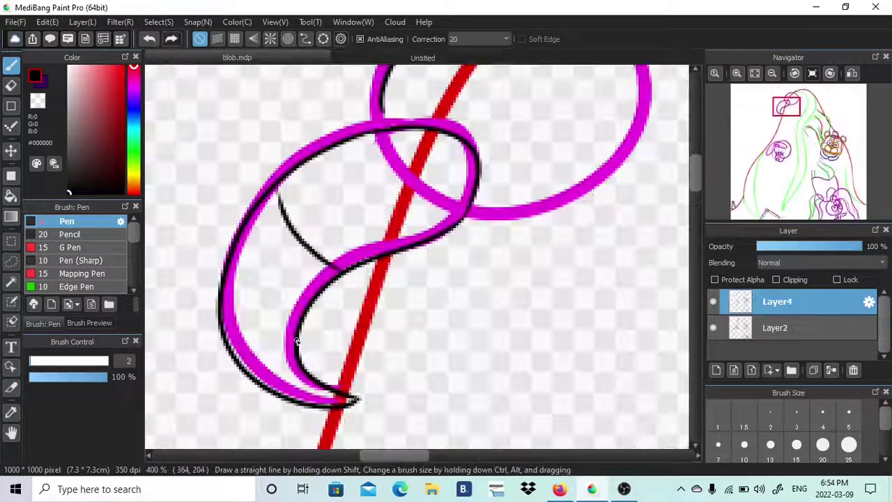
left_click_drag(295, 340, 226, 350)
left_click(713, 327)
left_click_drag(381, 113, 388, 129)
left_click(794, 97)
left_click(714, 327)
Ink the mound's edge through the round shape and below the horn-like shape, and review the whole drawing with the sketch hidden
mouse_move(277, 321)
left_mouse_down()
mouse_move(328, 230)
mouse_move(420, 155)
left_mouse_up()
left_click(782, 116)
left_click_drag(472, 75, 427, 219)
left_click(800, 117)
left_click(773, 73)
left_click(773, 74)
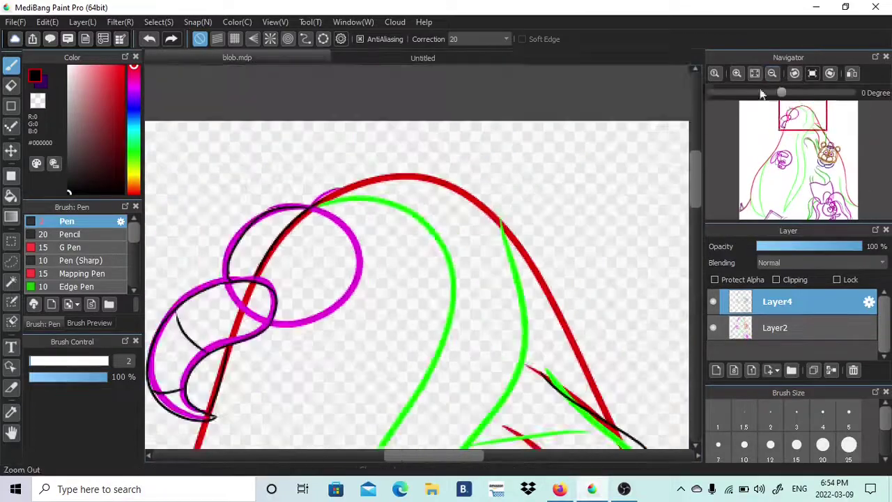
left_click_drag(809, 125, 836, 193)
left_click(713, 328)
left_click(755, 74)
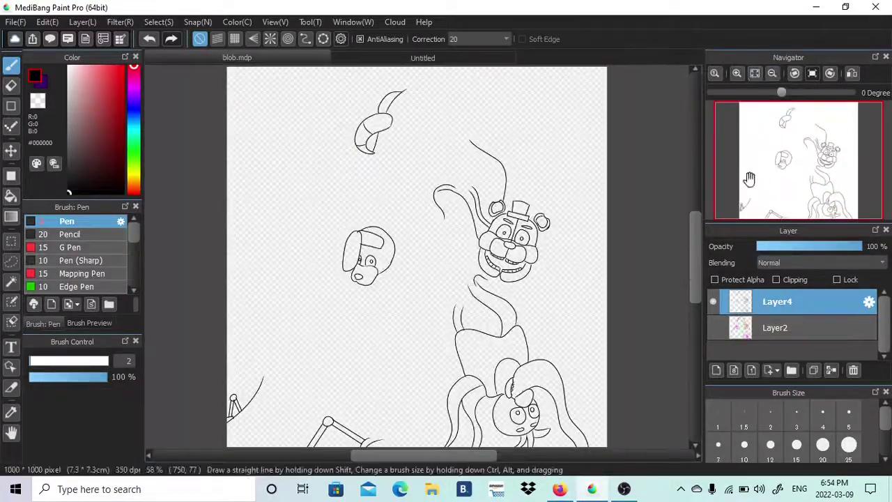
Ink the mound's left outline down to the jointed rod and add a bent loop protruding from it beside the left head
left_click(713, 328)
left_click(737, 73)
left_click(736, 73)
left_click(737, 73)
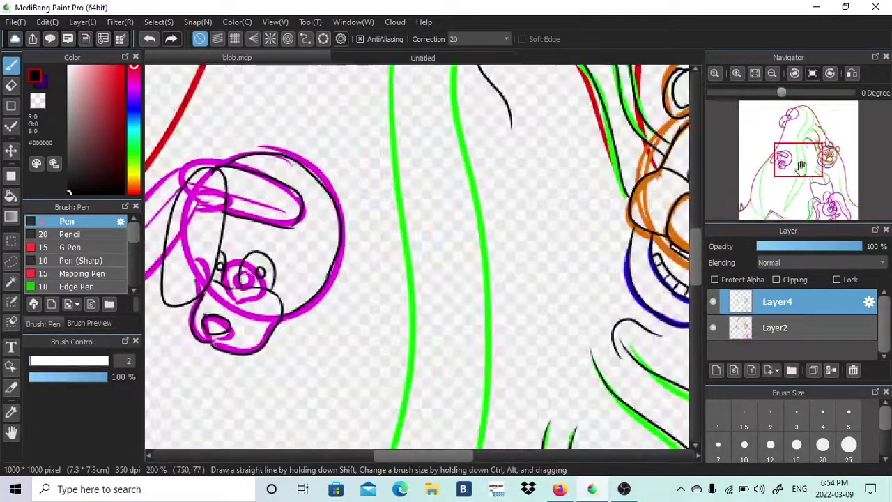
left_click_drag(802, 165, 782, 126)
mouse_move(420, 145)
left_mouse_down()
mouse_move(400, 204)
mouse_move(278, 423)
left_mouse_up()
left_click_drag(790, 139, 766, 164)
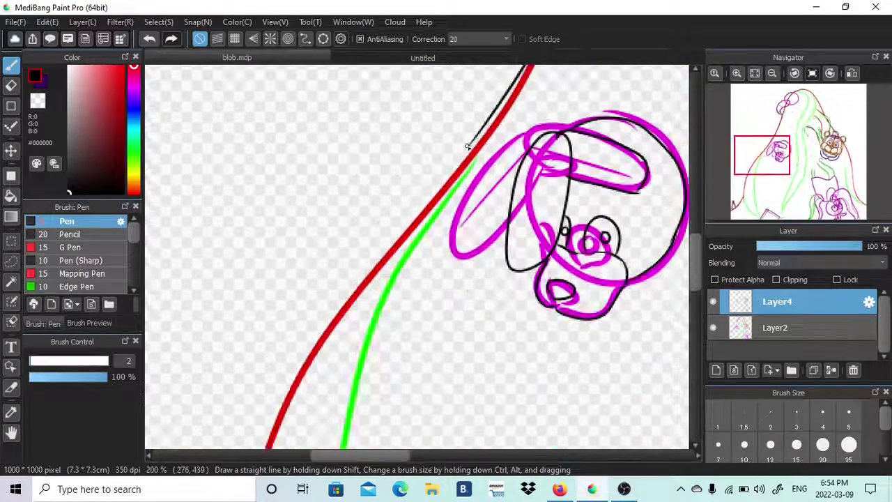
mouse_move(470, 144)
left_mouse_down()
mouse_move(281, 406)
mouse_move(266, 449)
left_mouse_up()
left_click_drag(761, 191, 752, 196)
left_click_drag(395, 302, 426, 104)
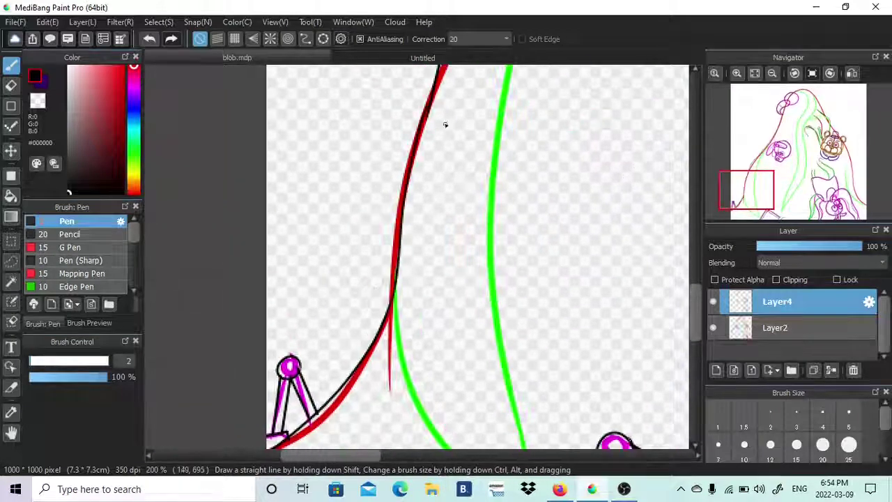
left_click_drag(752, 195, 750, 150)
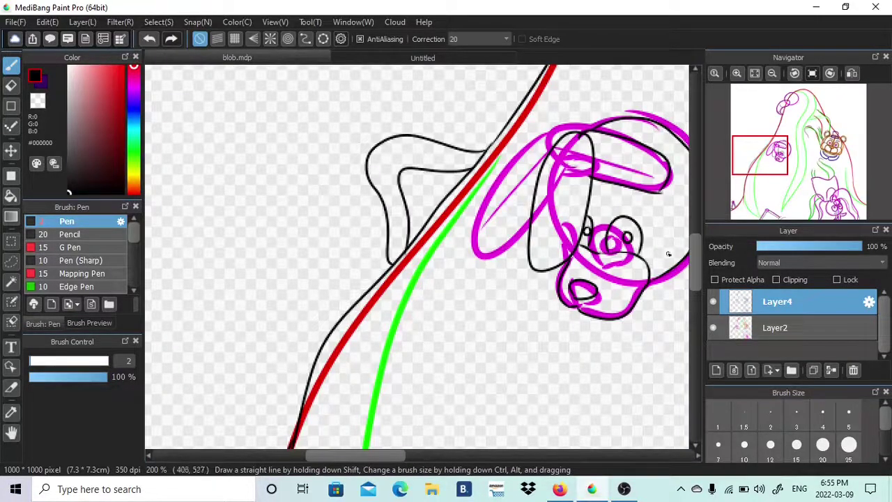
left_click(713, 328)
Ink the mound's rounded peak and its right slope down to the strand above the bear head
left_click_drag(767, 167, 804, 112)
left_click(713, 327)
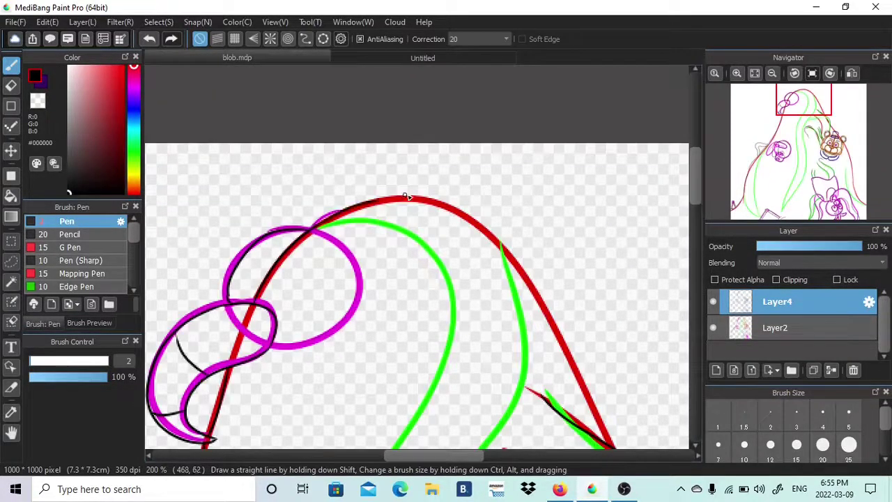
left_click_drag(406, 196, 477, 197)
key("ctrl+z")
left_click(806, 139)
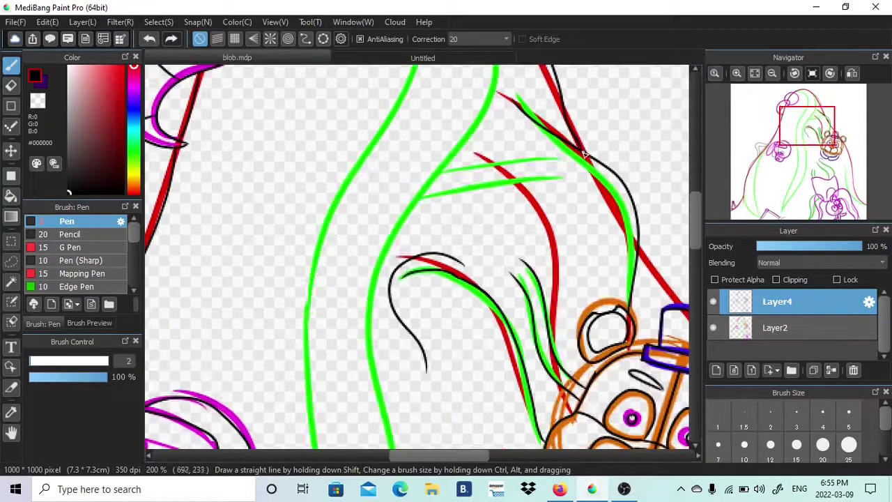
left_click(713, 328)
Ink the mound's right outline from above the bear's hat down to the canvas edge, and review the full line art without the sketch
left_click_drag(808, 158, 824, 145)
left_click(713, 328)
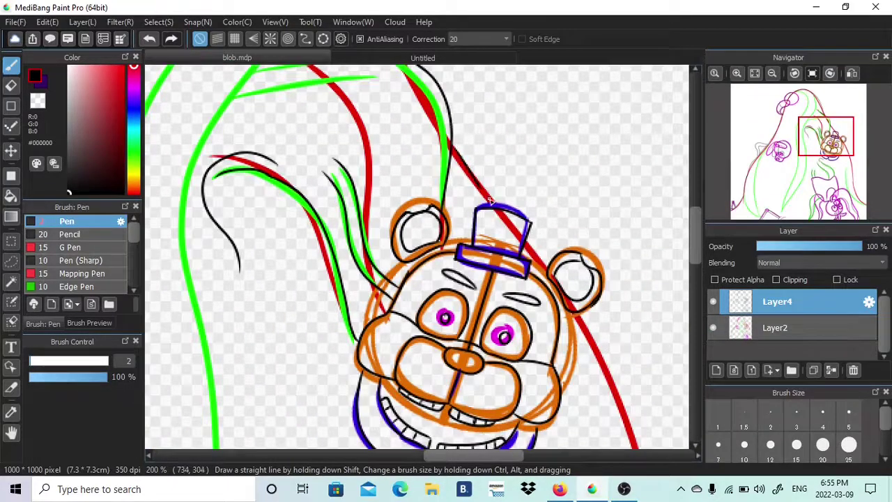
left_click(834, 153)
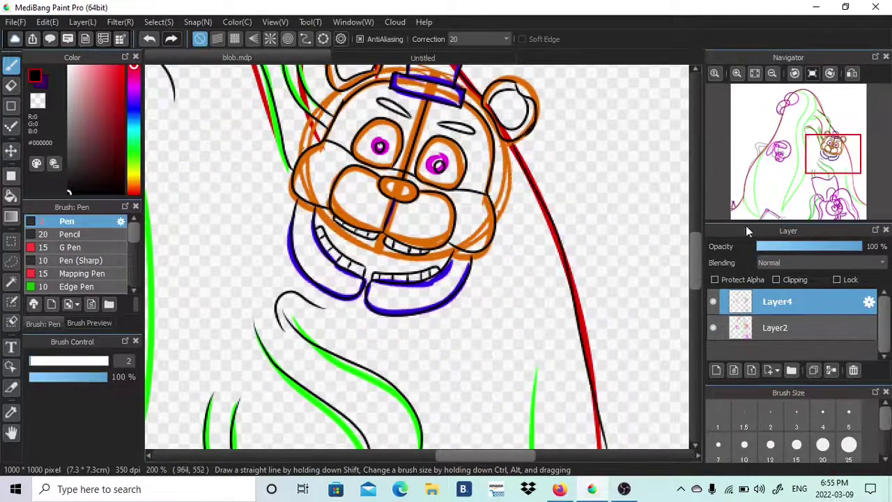
scroll(540, 135, "down", 5)
left_click(849, 209)
mouse_move(409, 120)
left_mouse_down()
mouse_move(470, 193)
mouse_move(519, 220)
left_mouse_up()
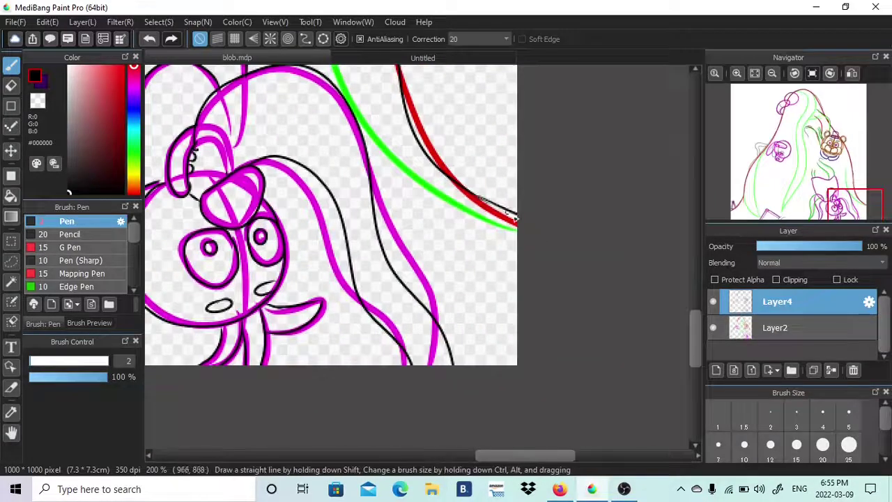
left_click(714, 328)
mouse_move(837, 208)
left_mouse_down()
mouse_move(782, 204)
mouse_move(801, 149)
mouse_move(798, 120)
left_mouse_up()
left_click(755, 74)
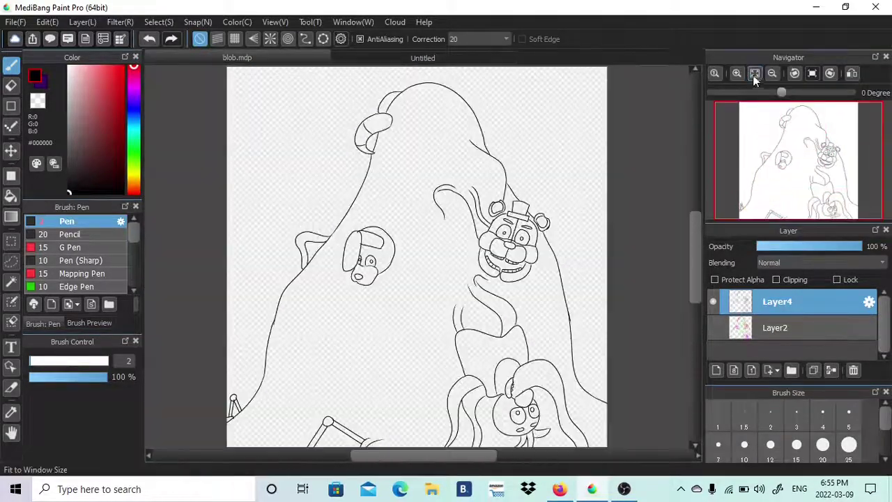
Show the sketch on Layer2 and ink the long central strand and the inner strands at the mound's left side
left_click(713, 328)
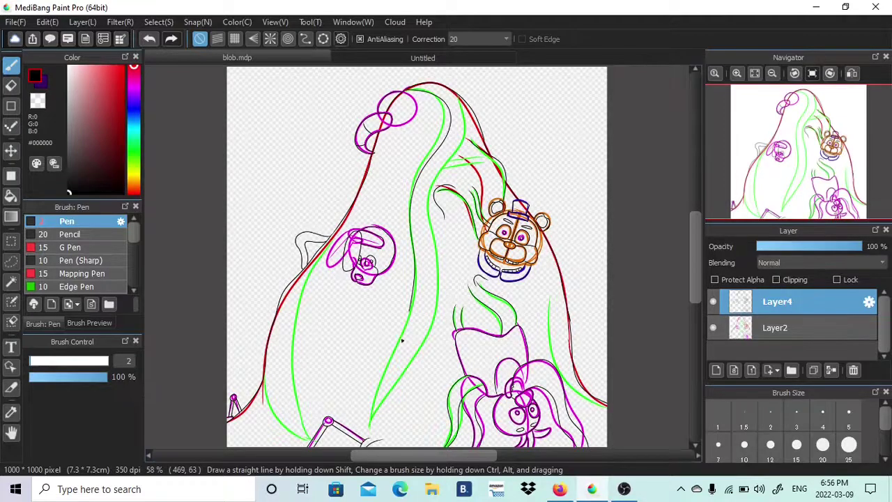
left_click_drag(401, 340, 366, 421)
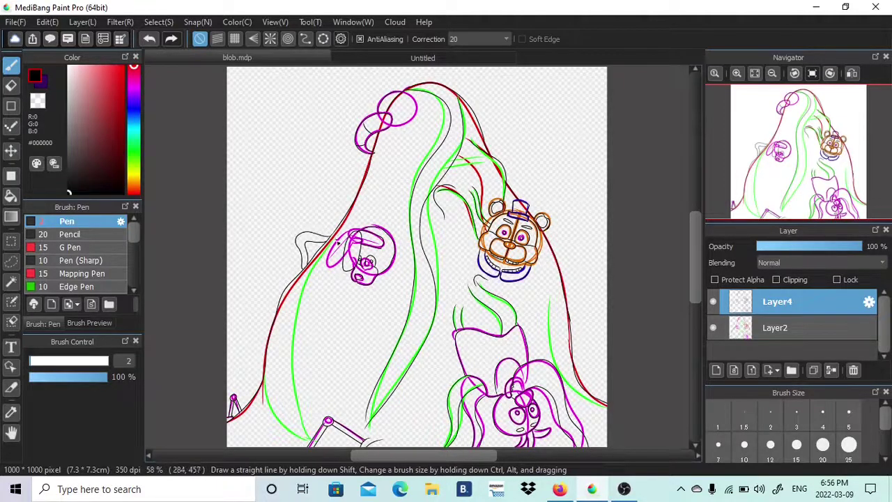
left_click_drag(302, 307, 304, 431)
left_click_drag(264, 377, 306, 438)
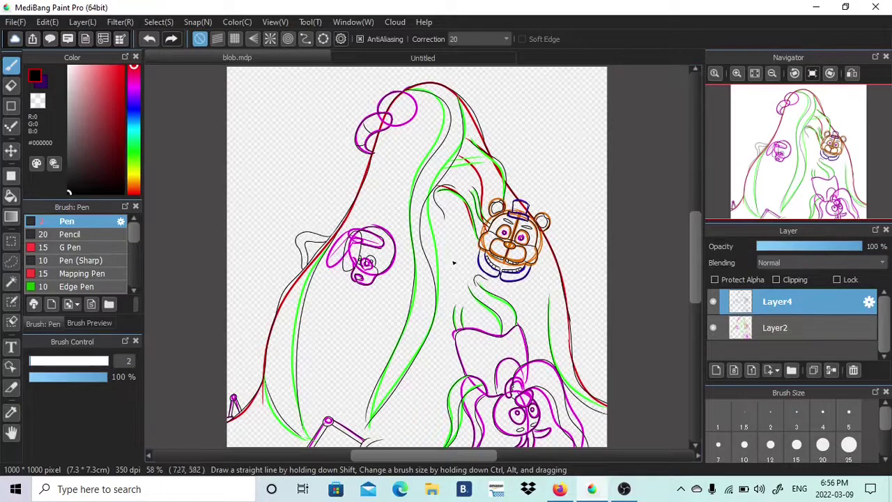
Hide the sketch layer and add extra fold lines near the mound's peak and around its lower left edge
left_click(713, 328)
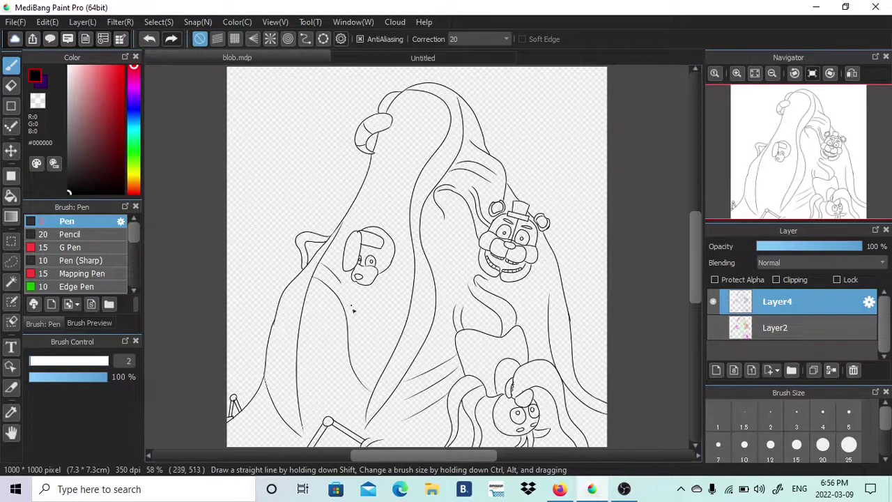
mouse_move(403, 99)
left_mouse_down()
mouse_move(408, 157)
mouse_move(400, 143)
mouse_move(433, 135)
mouse_move(363, 199)
left_mouse_up()
left_click_drag(265, 399, 238, 443)
left_click_drag(281, 430, 273, 446)
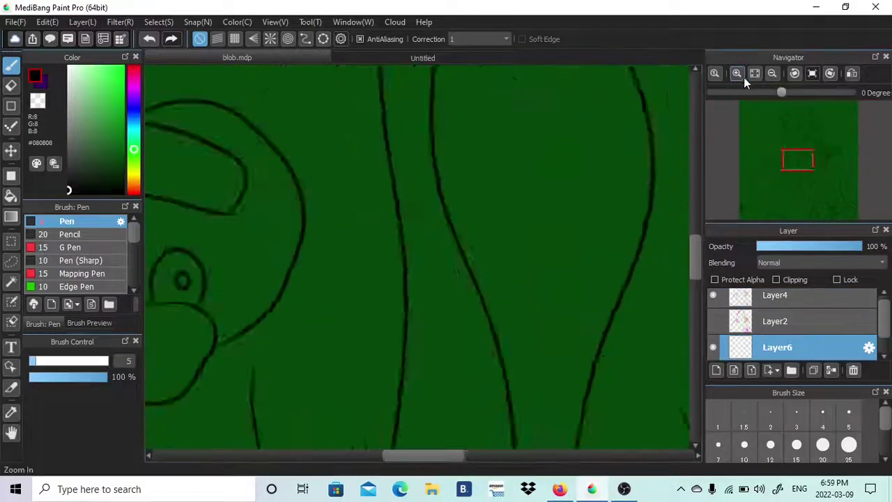
Fill the bear head's nose and both eyebrows with near-black #080808 on Layer6 using the 5 px pen
left_click_drag(797, 155, 820, 158)
scroll(319, 287, "up", 3)
mouse_move(318, 287)
left_mouse_down()
mouse_move(278, 245)
mouse_move(306, 288)
mouse_move(362, 281)
mouse_move(342, 275)
left_mouse_up()
scroll(654, 239, "up", 2)
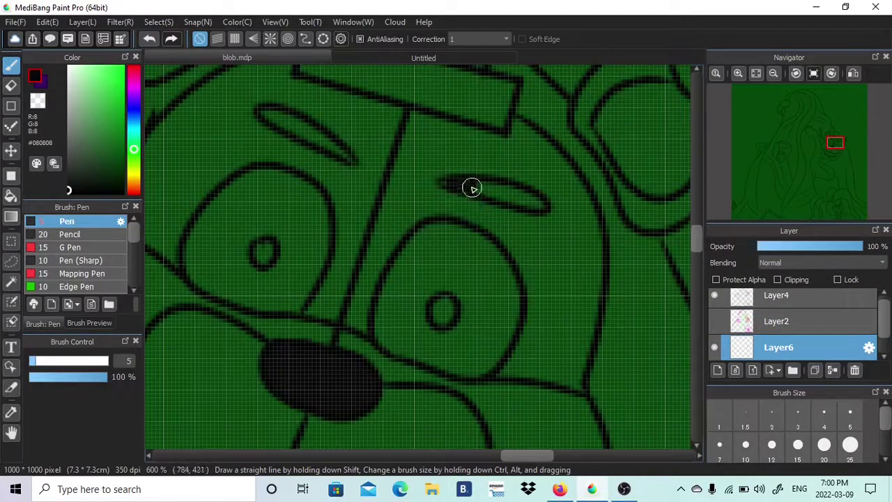
left_click_drag(472, 188, 530, 200)
Fill the brim of the bear's top hat with near-black #080808, using straight strokes along its edges
scroll(697, 244, "up", 4)
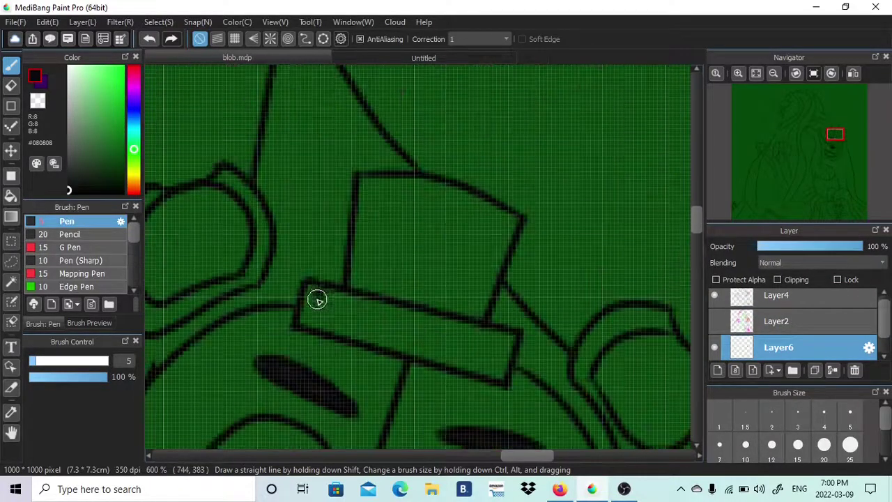
left_click(502, 372, "shift")
left_click(513, 340, "shift")
left_click(325, 295, "shift")
left_click(495, 361, "shift")
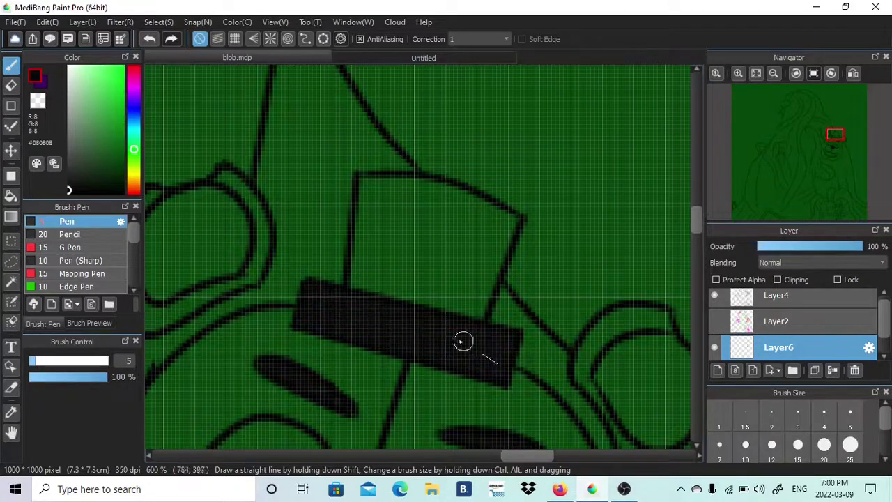
Fill the crown of the bear's top hat with near-black #080808
left_click(354, 289, "shift")
left_click(366, 182, "shift")
left_click(512, 221, "shift")
left_click(476, 321, "shift")
mouse_move(475, 322)
left_mouse_down()
mouse_move(510, 245)
mouse_move(380, 244)
mouse_move(390, 271)
mouse_move(401, 244)
left_mouse_up()
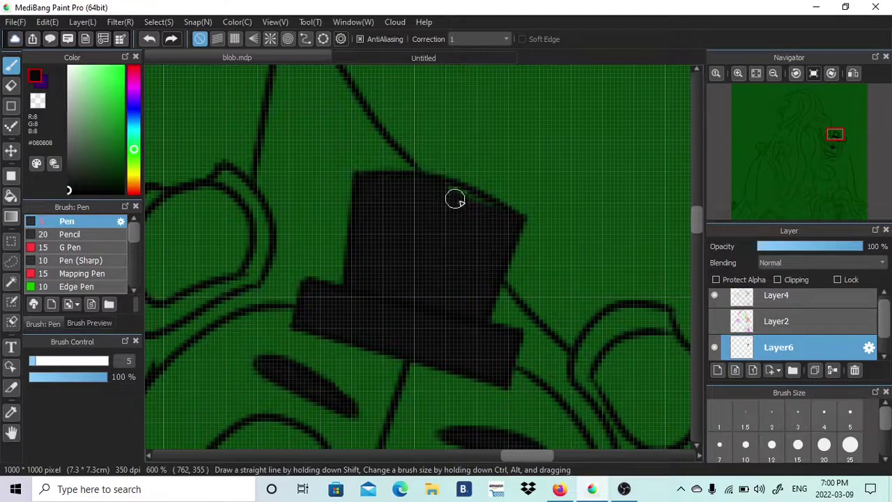
Sample the mauve #846D7A from the bear in the reference image and paint the band across the top hat
left_click(423, 58)
left_click(272, 58)
left_click(376, 58)
right_click(327, 87)
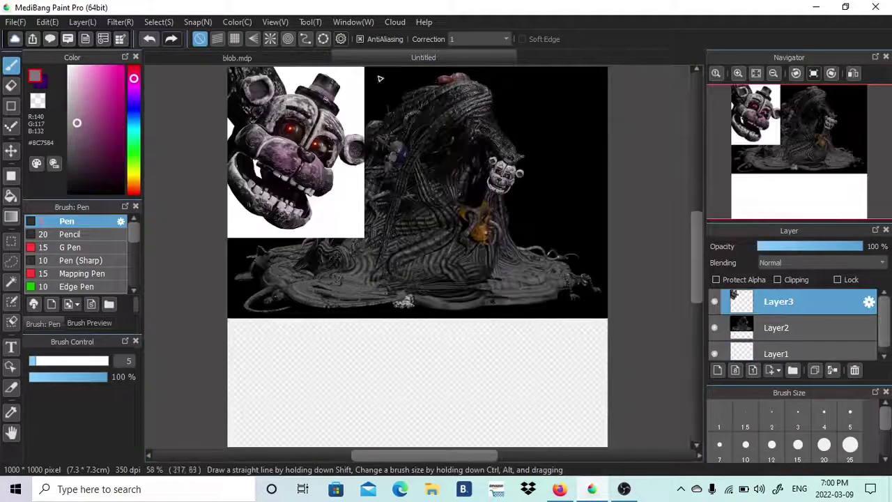
scroll(790, 149, "up", 5)
left_click(790, 149)
key("ctrl+Tab")
mouse_move(352, 268)
left_mouse_down()
mouse_move(482, 305)
mouse_move(408, 279)
left_mouse_up()
left_click_drag(465, 296, 482, 297)
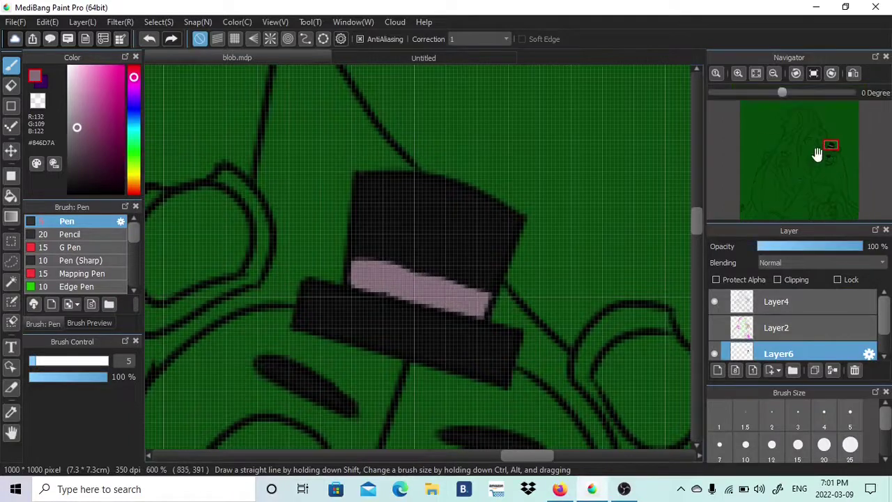
Fill both halves of the bear's muzzle with mauve #846D7A
left_click_drag(819, 152, 826, 158)
scroll(430, 86, "down", 1)
left_click_drag(380, 171, 349, 242)
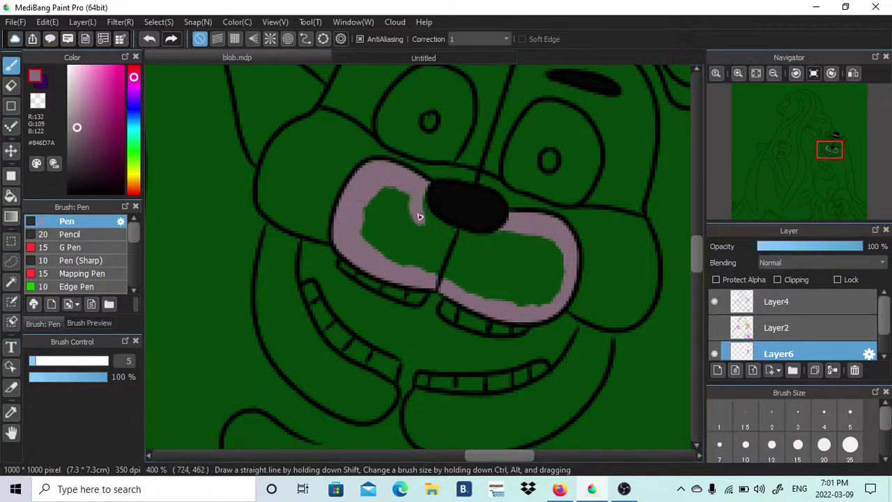
mouse_move(506, 232)
left_mouse_down()
mouse_move(391, 185)
mouse_move(368, 204)
mouse_move(421, 251)
mouse_move(478, 282)
mouse_move(467, 261)
mouse_move(550, 252)
left_mouse_up()
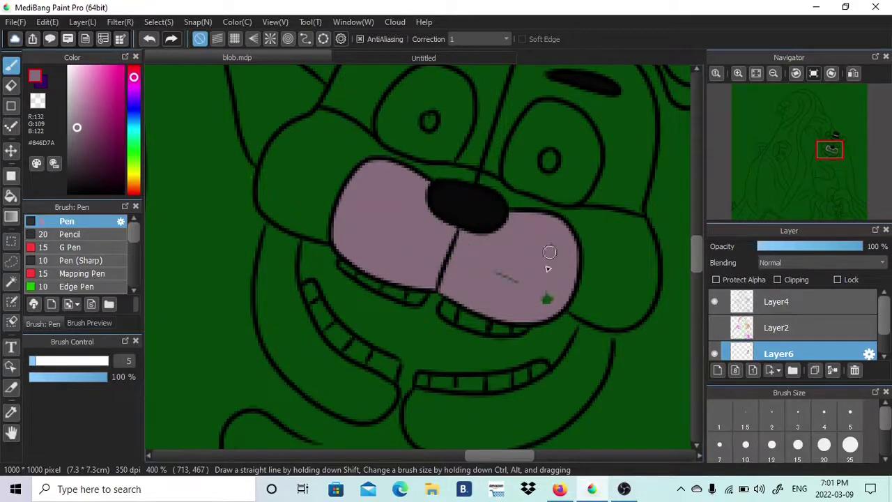
Compare with the reference and paint a round mauve spot on each of the bear's cheeks with a 15 px pen
left_click(452, 60)
left_click(295, 59)
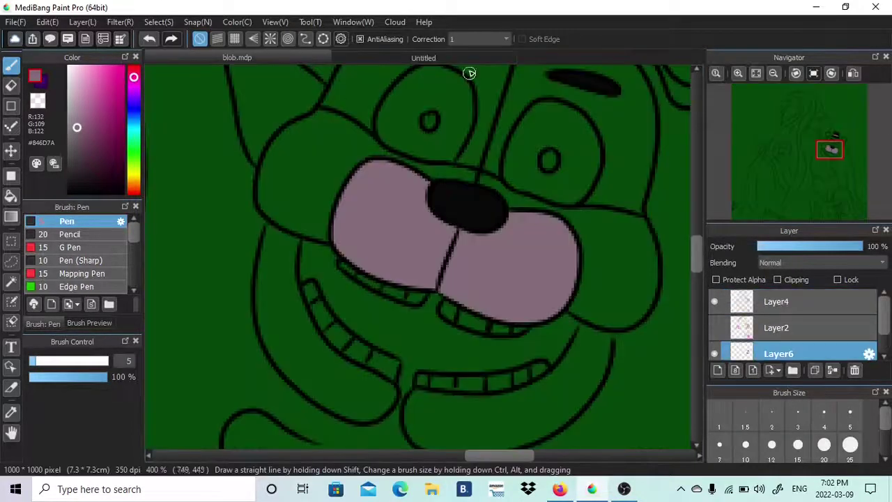
mouse_move(612, 294)
left_mouse_down()
mouse_move(614, 261)
mouse_move(614, 272)
left_mouse_up()
left_click(798, 444)
key("ctrl+z")
key("ctrl+z")
left_click_drag(300, 174, 306, 175)
Sample the eye red #A01C00 from the reference and fill the pupils of the bear and the lower head
left_click(450, 60)
left_click_drag(771, 132, 759, 111)
right_click(367, 202)
right_click(360, 202)
right_click(359, 203)
left_click(296, 58)
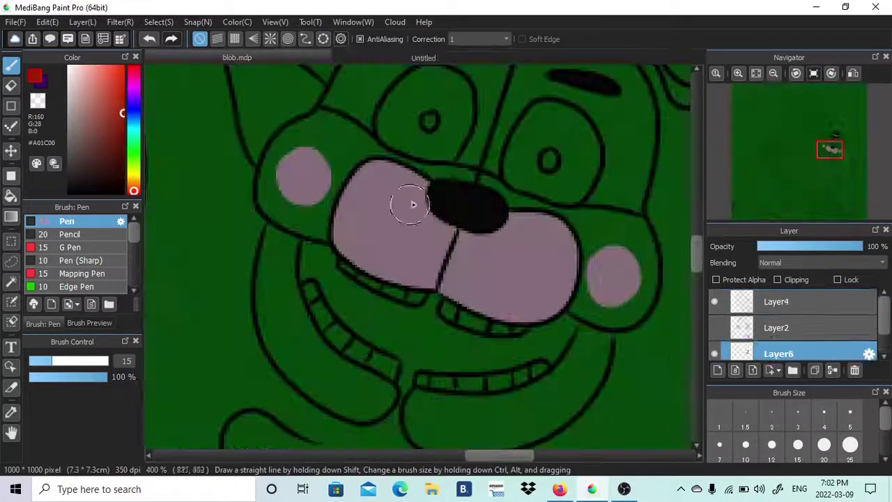
left_click(823, 417)
left_click(549, 159)
left_click_drag(820, 198, 828, 209)
left_click_drag(541, 213, 538, 201)
Fill the left head's two pupils with red #A01C00 and darken its nose area if needed
left_click_drag(778, 155, 828, 153)
left_click(473, 262)
left_click(548, 274)
Resample the muzzle's mauve #846D7A and fill the insides of both bear ears with the 4 px pen
right_click(638, 148)
right_click(446, 378)
left_click(833, 147)
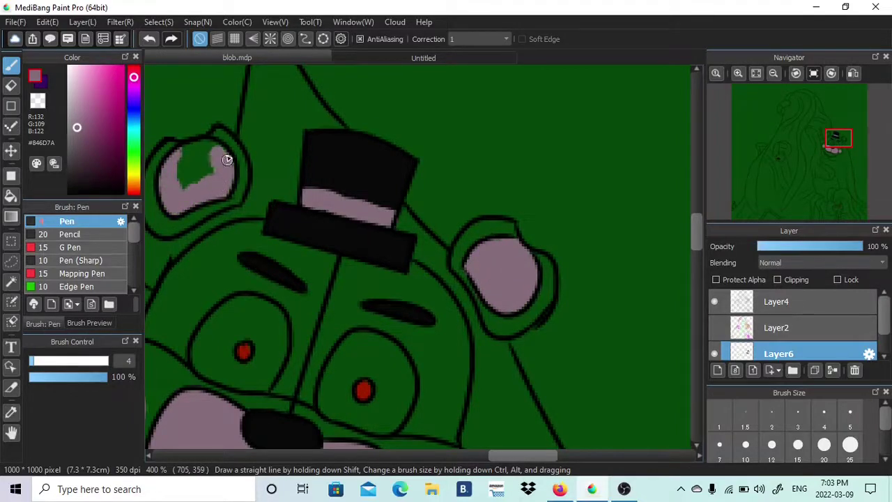
mouse_move(227, 160)
left_mouse_down()
mouse_move(177, 171)
mouse_move(185, 182)
left_mouse_up()
Sample dark red #591D0F from the reference and paint the inner edges of the round shape and the horn-like shape
mouse_move(782, 130)
left_mouse_down()
mouse_move(779, 102)
mouse_move(806, 116)
left_mouse_up()
scroll(687, 174, "down", 1)
left_click(424, 58)
right_click(448, 152)
left_click(237, 58)
left_click_drag(541, 116, 529, 124)
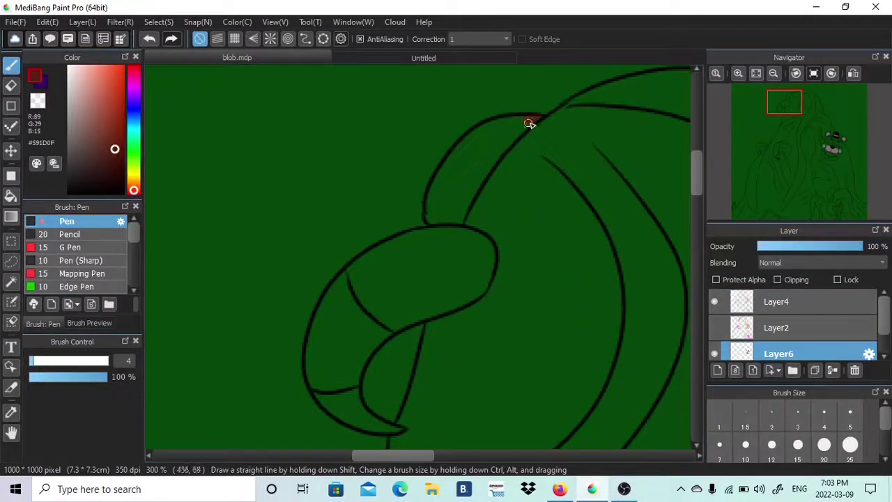
left_click_drag(468, 199, 460, 246)
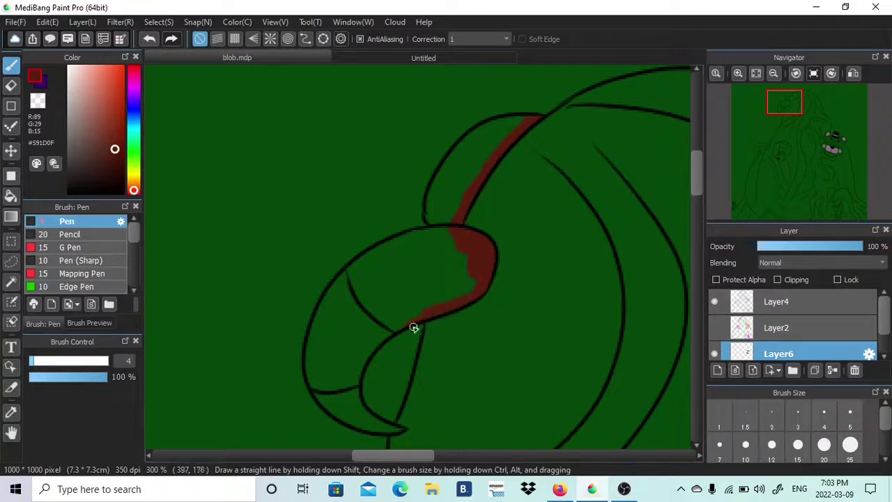
Continue the dark red along the horn-like shape's inner curve, around its tip and up its outer edge
left_click(738, 73)
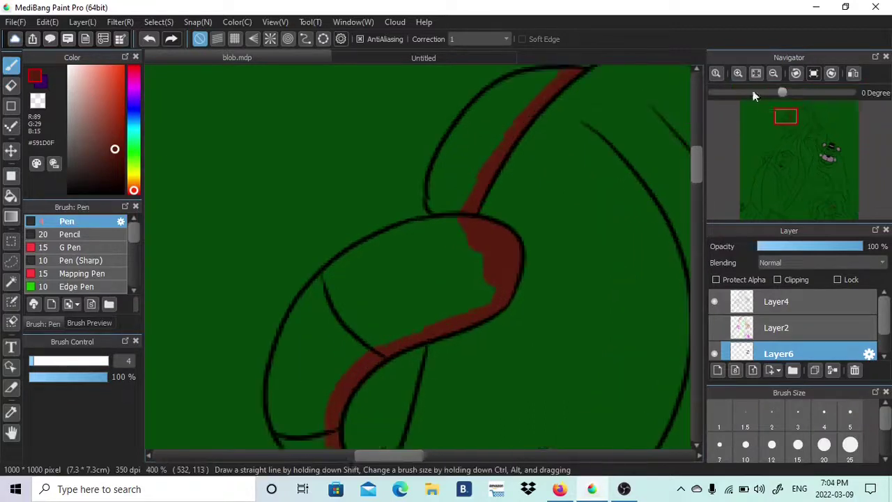
left_click(785, 129)
left_click_drag(433, 192, 420, 191)
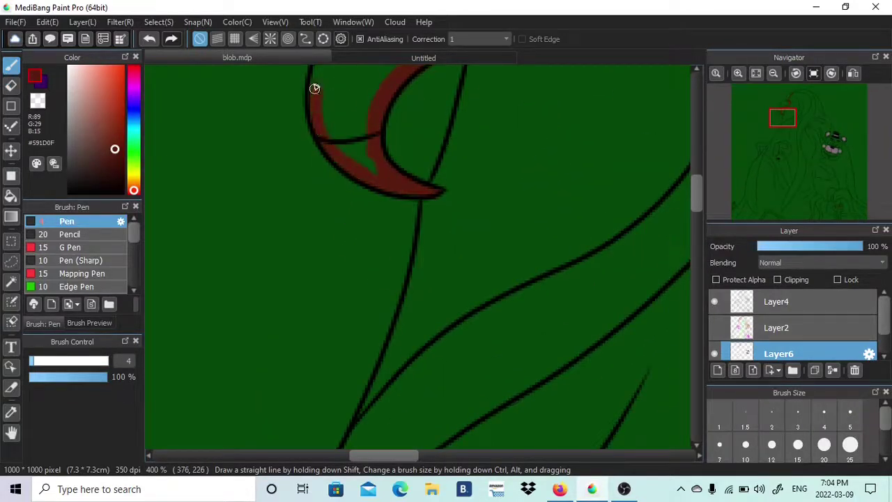
scroll(406, 148, "up", 3)
left_click_drag(415, 136, 339, 201)
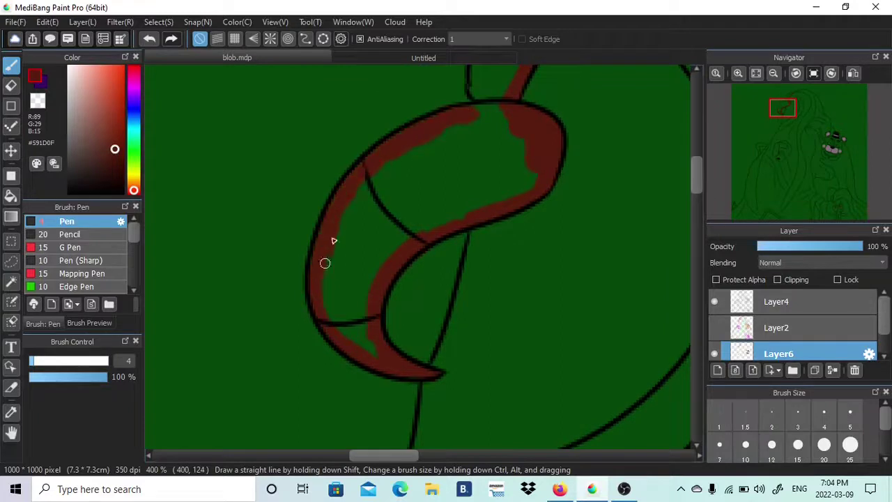
Fill the rest of the round shape and the horn-like shape with dark red using a 10 px pen
scroll(549, 112, "up", 2)
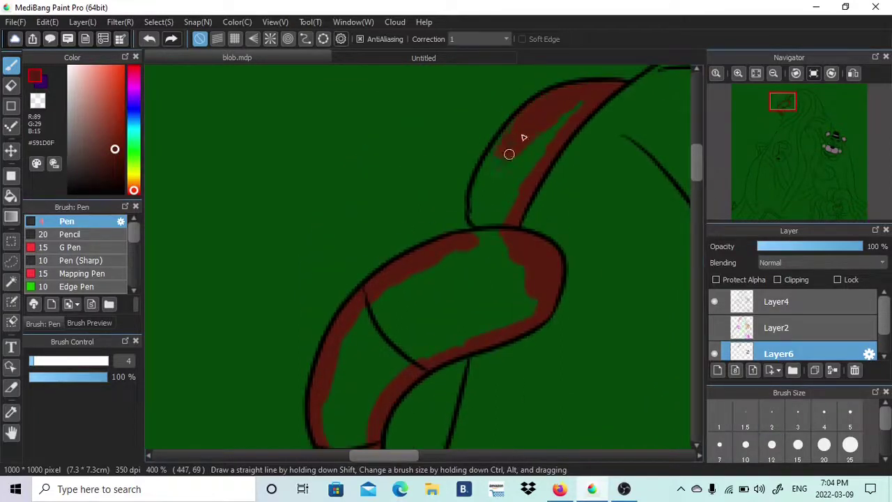
left_click(745, 446)
mouse_move(561, 118)
left_mouse_down()
mouse_move(534, 149)
mouse_move(521, 322)
mouse_move(462, 285)
mouse_move(384, 318)
mouse_move(403, 281)
mouse_move(352, 425)
left_mouse_up()
Sample near-black #080808 from the bear head and fill the two small ovals on the lower head's face with a 5 px pen
left_click_drag(700, 180, 700, 190)
mouse_move(779, 139)
left_mouse_down()
mouse_move(786, 162)
mouse_move(826, 159)
mouse_move(833, 207)
mouse_move(838, 157)
mouse_move(828, 152)
left_mouse_up()
right_click(312, 151)
left_click_drag(833, 202, 829, 207)
left_click_drag(559, 343, 535, 353)
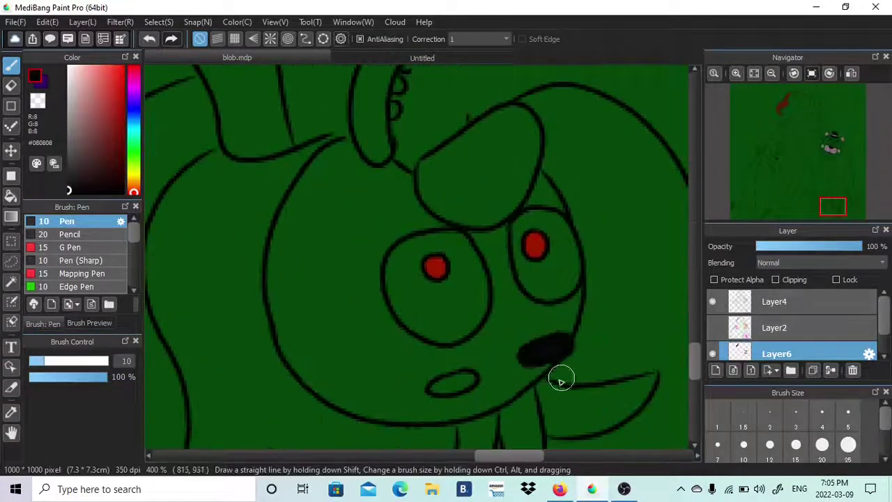
left_click(149, 39)
left_click(848, 411)
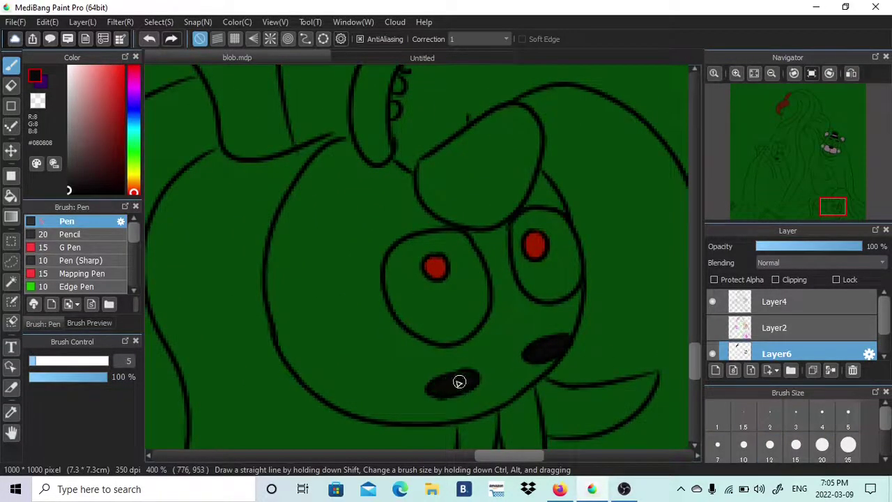
Fill both of the bear's eyes around the red pupils with dark grey #141414 on Layer7
left_click_drag(830, 207, 831, 151)
scroll(791, 338, "down", 1)
left_click(791, 347)
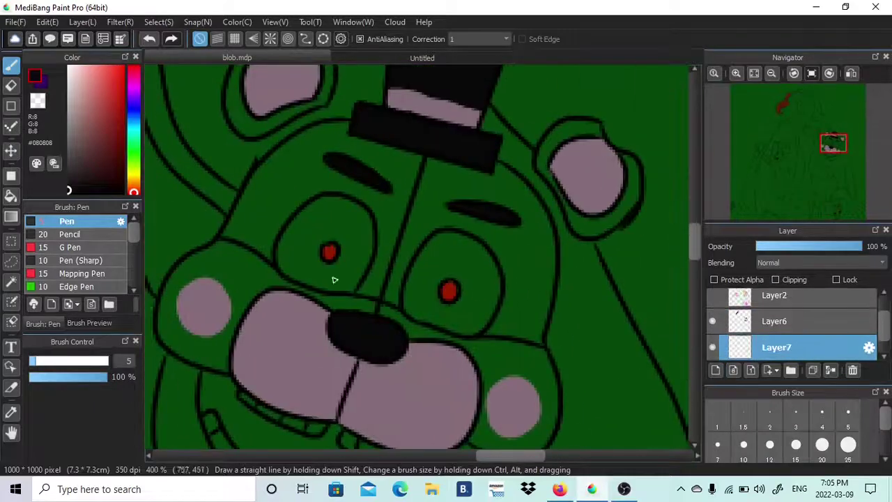
mouse_move(299, 247)
left_mouse_down()
mouse_move(313, 283)
mouse_move(348, 285)
mouse_move(353, 248)
mouse_move(366, 248)
mouse_move(332, 202)
left_mouse_up()
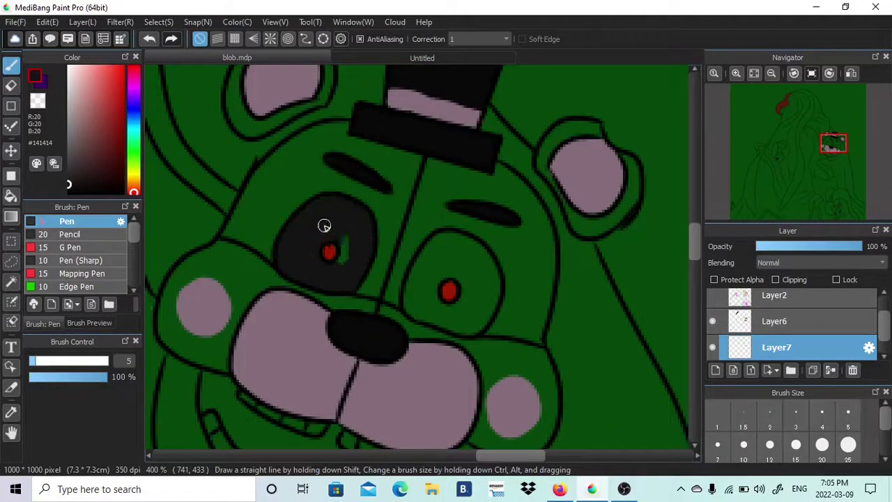
mouse_move(494, 304)
left_mouse_down()
mouse_move(462, 259)
mouse_move(477, 270)
left_mouse_up()
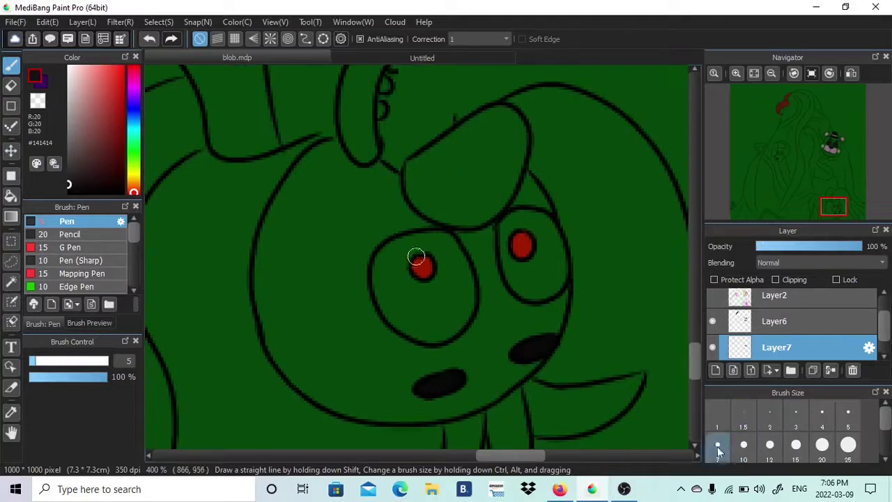
Fill the eyes of the lower head and the left head around their pupils with dark grey #141414
mouse_move(384, 249)
left_mouse_down()
mouse_move(395, 309)
mouse_move(430, 318)
mouse_move(414, 257)
mouse_move(426, 304)
left_mouse_up()
mouse_move(529, 228)
left_mouse_down()
mouse_move(553, 272)
mouse_move(509, 261)
mouse_move(503, 245)
left_mouse_up()
left_click_drag(799, 182, 777, 163)
left_click_drag(502, 254, 504, 266)
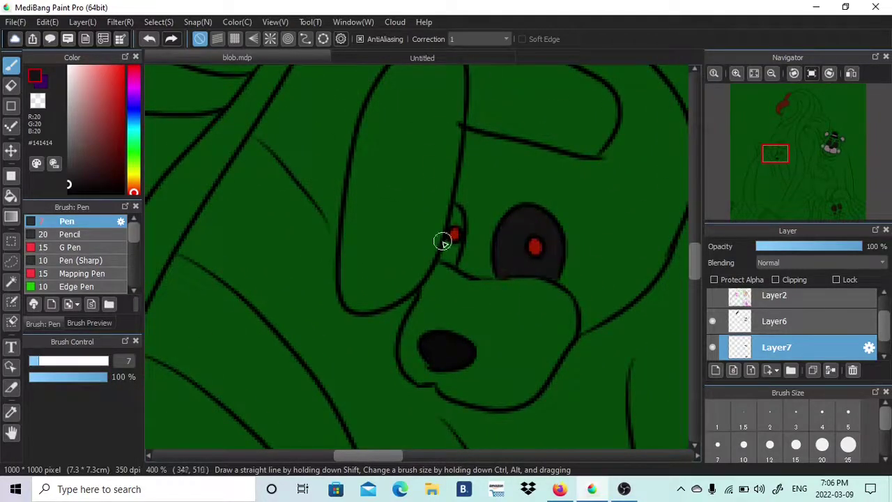
key("bracketleft")
Check the reference, fill the bear's upper and lower teeth with white #FFFFFF on Layer7, and make Layer8 active
left_click_drag(778, 155, 794, 156)
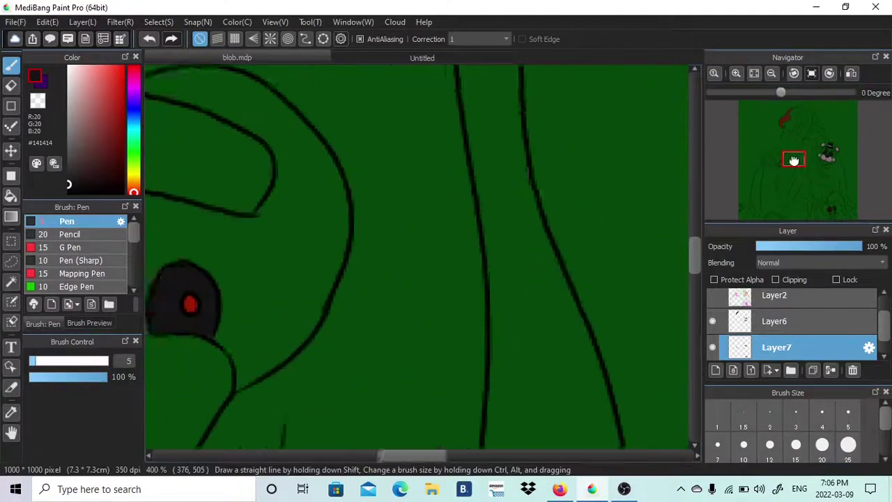
left_click(772, 73)
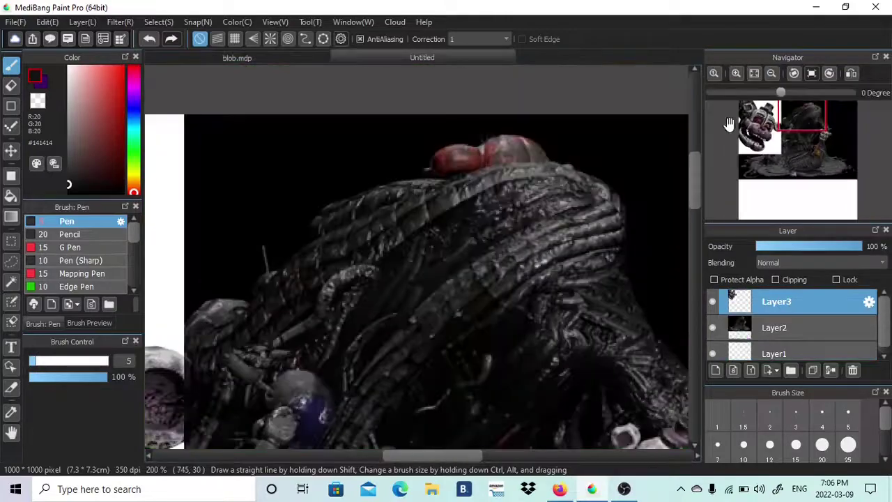
left_click_drag(787, 122, 813, 144)
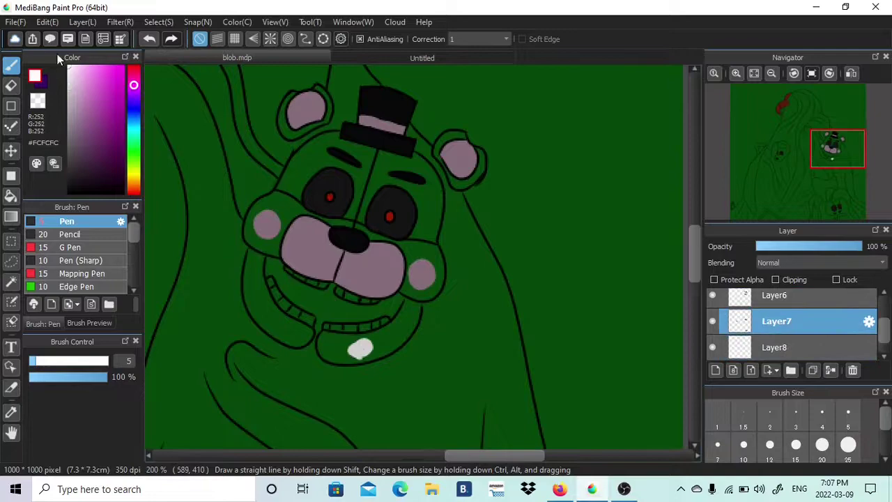
left_click(68, 66)
left_click(736, 73)
left_click(736, 73)
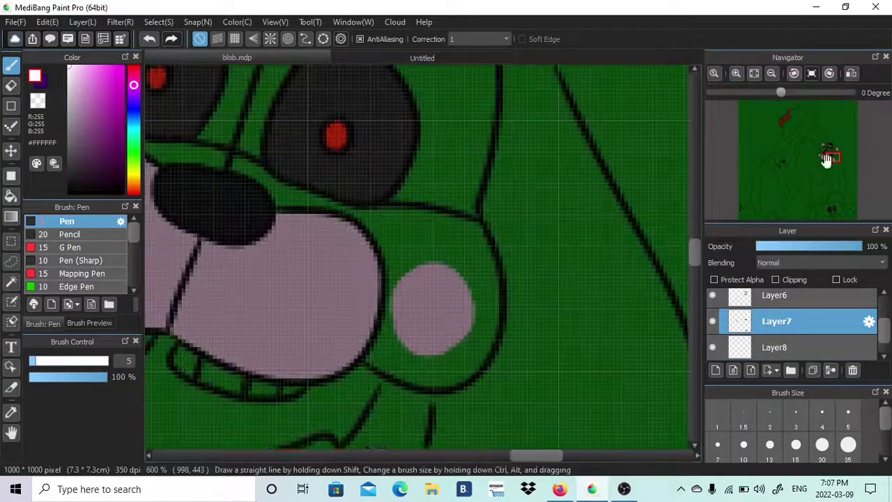
left_click(827, 159)
left_click_drag(288, 251, 404, 298)
mouse_move(440, 313)
left_mouse_down()
mouse_move(456, 328)
mouse_move(554, 346)
left_mouse_up()
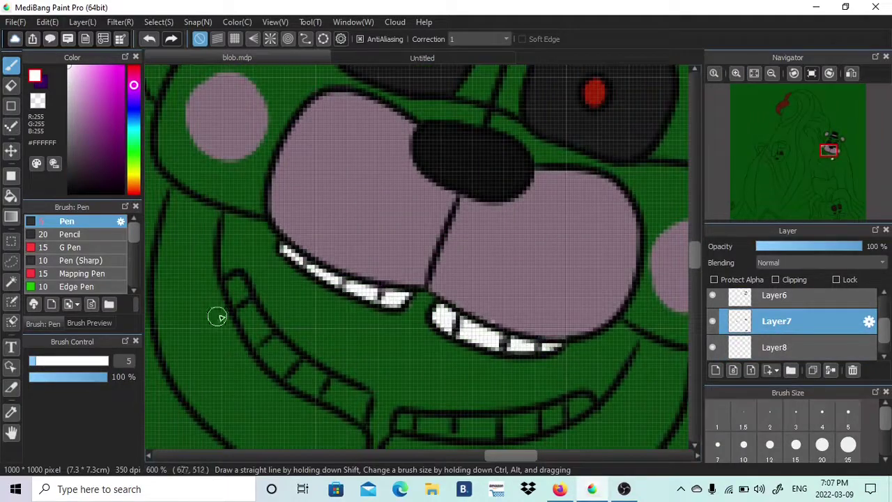
mouse_move(235, 280)
left_mouse_down()
mouse_move(256, 331)
mouse_move(363, 415)
mouse_move(511, 431)
mouse_move(550, 418)
left_mouse_up()
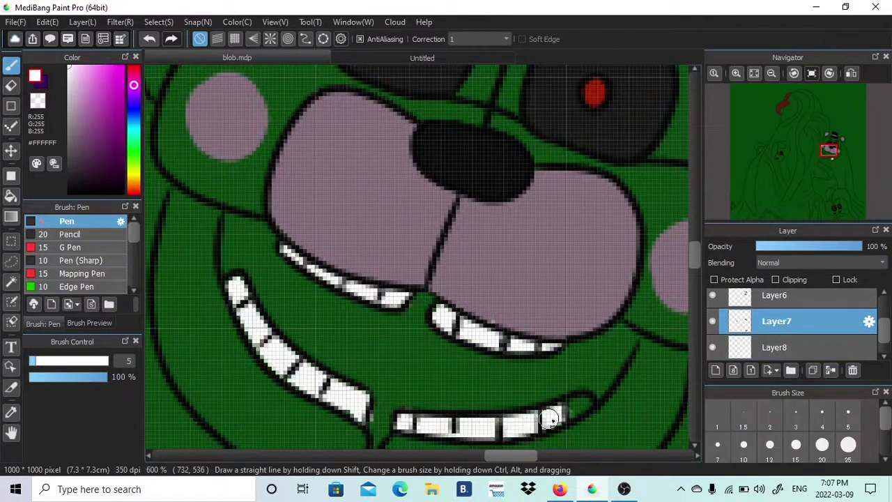
left_click(770, 347)
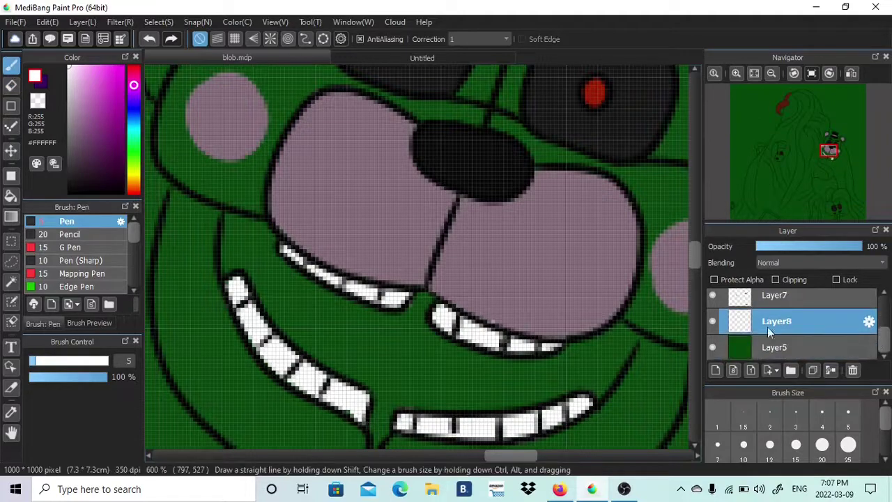
Fill both halves of the bear's lower jaw with light grey #D1CED1 on Layer8 using a 10 px pen
scroll(459, 323, "down", 5)
scroll(458, 224, "up", 2)
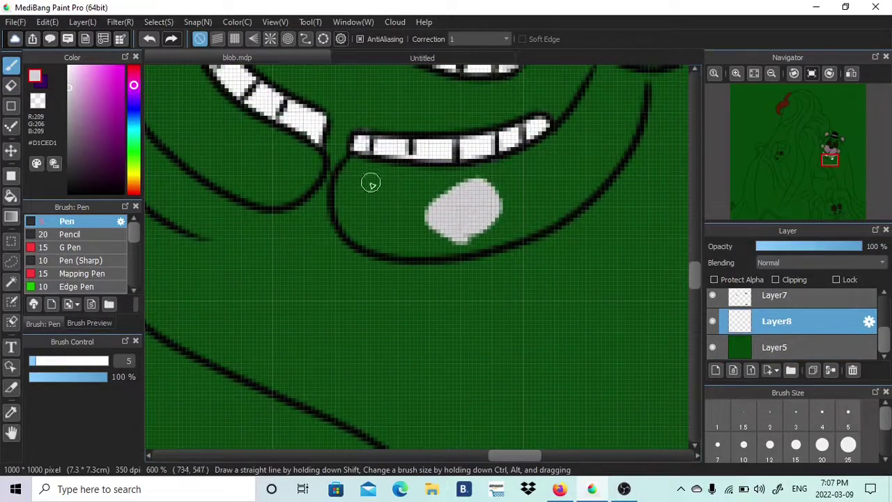
mouse_move(370, 183)
left_mouse_down()
mouse_move(342, 193)
mouse_move(414, 256)
mouse_move(428, 239)
mouse_move(517, 219)
mouse_move(619, 115)
mouse_move(419, 243)
left_mouse_up()
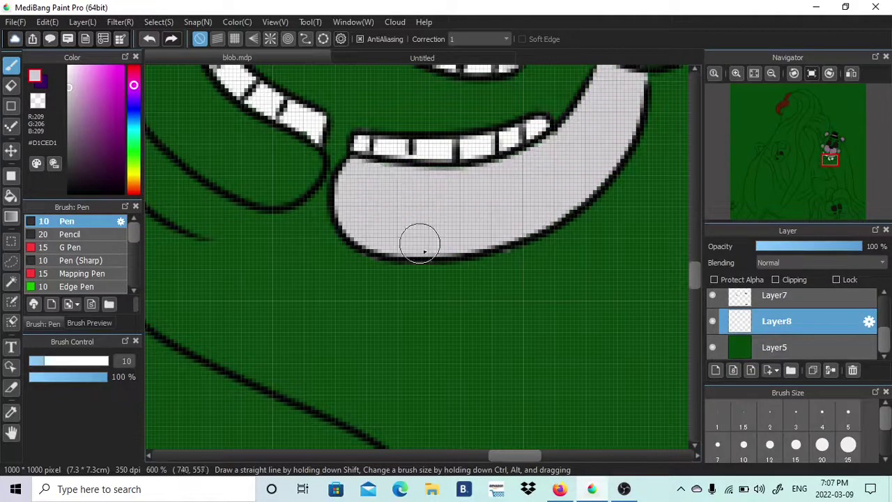
scroll(419, 244, "up", 3)
scroll(420, 244, "left", 3)
mouse_move(349, 74)
left_mouse_down()
mouse_move(472, 312)
mouse_move(504, 345)
mouse_move(408, 313)
mouse_move(343, 186)
mouse_move(387, 279)
left_mouse_up()
key("e")
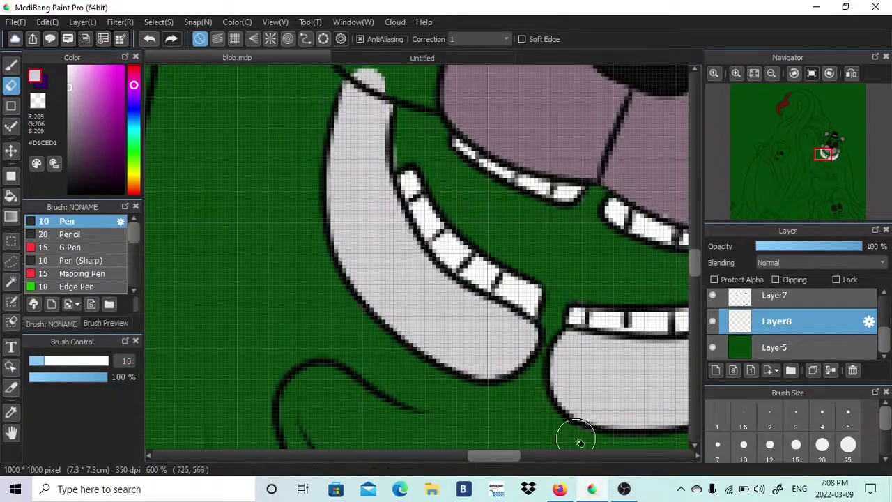
Paint the bear's outer ears and the side edge of its head with light grey #D1CED1
scroll(577, 438, "up", 5)
key("b")
mouse_move(346, 332)
left_mouse_down()
mouse_move(346, 406)
mouse_move(341, 339)
mouse_move(423, 282)
mouse_move(508, 152)
mouse_move(582, 104)
left_mouse_up()
scroll(582, 105, "up", 3)
mouse_move(460, 139)
left_mouse_down()
mouse_move(426, 195)
mouse_move(435, 252)
mouse_move(546, 210)
mouse_move(547, 169)
mouse_move(526, 131)
left_mouse_up()
left_click(838, 138)
mouse_move(549, 201)
left_mouse_down()
mouse_move(508, 249)
mouse_move(552, 325)
mouse_move(606, 230)
left_mouse_up()
scroll(747, 134, "down", 2)
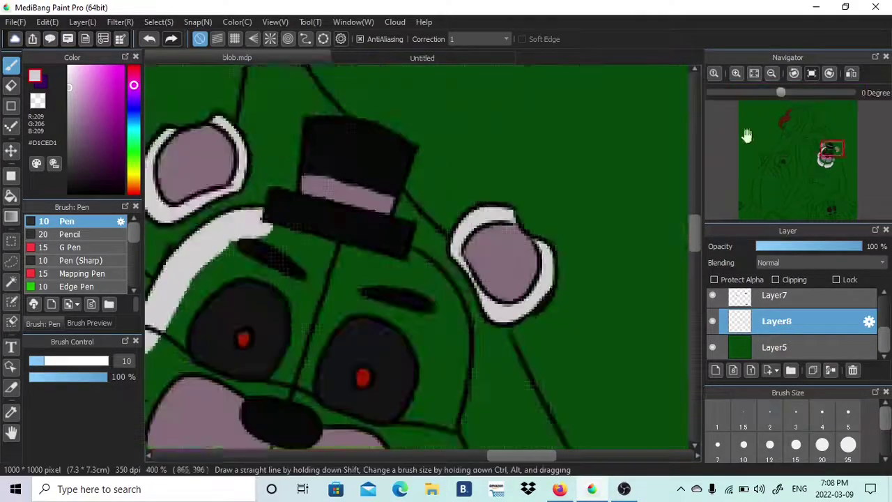
Fill the bear's cheeks, the area around the muzzle and the whole forehead with light grey #D1CED1
left_click(828, 157)
left_click_drag(244, 193, 236, 217)
key("e")
key("b")
mouse_move(240, 198)
left_mouse_down()
mouse_move(253, 195)
mouse_move(300, 130)
left_mouse_up()
mouse_move(500, 273)
left_mouse_down()
mouse_move(538, 278)
mouse_move(571, 230)
mouse_move(493, 169)
mouse_move(347, 131)
left_mouse_up()
scroll(548, 289, "up", 3)
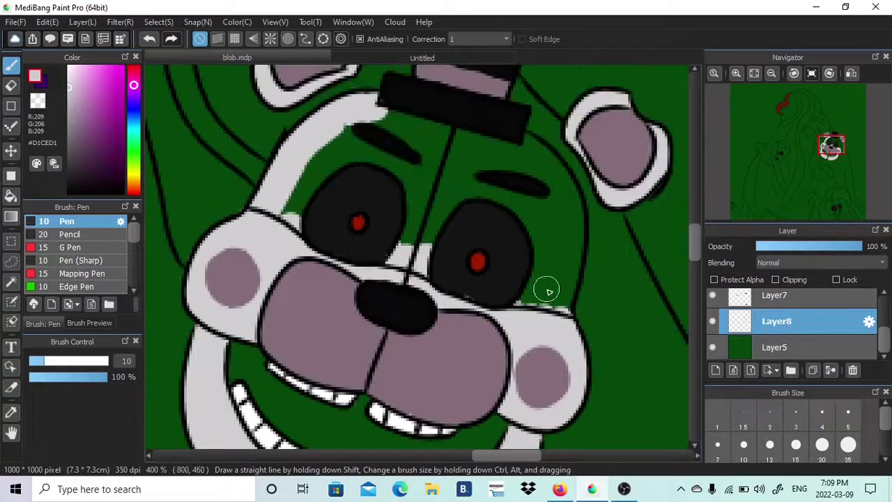
mouse_move(565, 283)
left_mouse_down()
mouse_move(559, 181)
mouse_move(522, 208)
left_mouse_up()
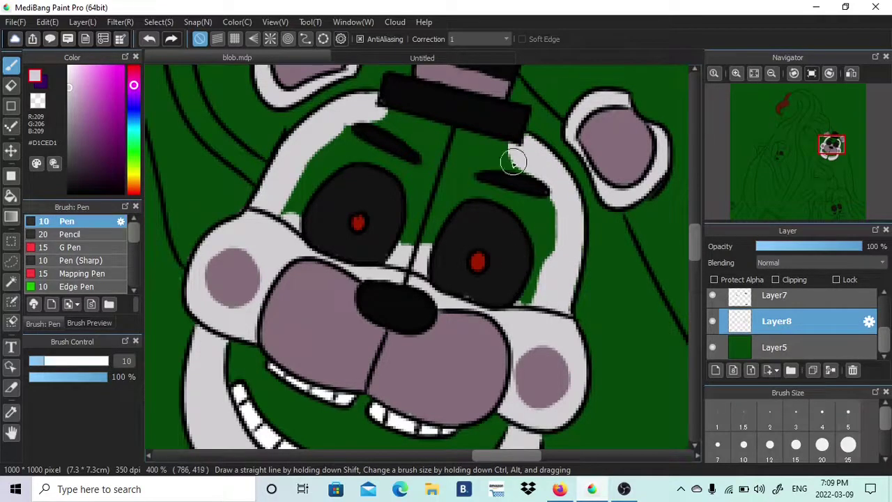
mouse_move(513, 162)
left_mouse_down()
mouse_move(398, 140)
mouse_move(334, 234)
mouse_move(458, 159)
mouse_move(529, 297)
left_mouse_up()
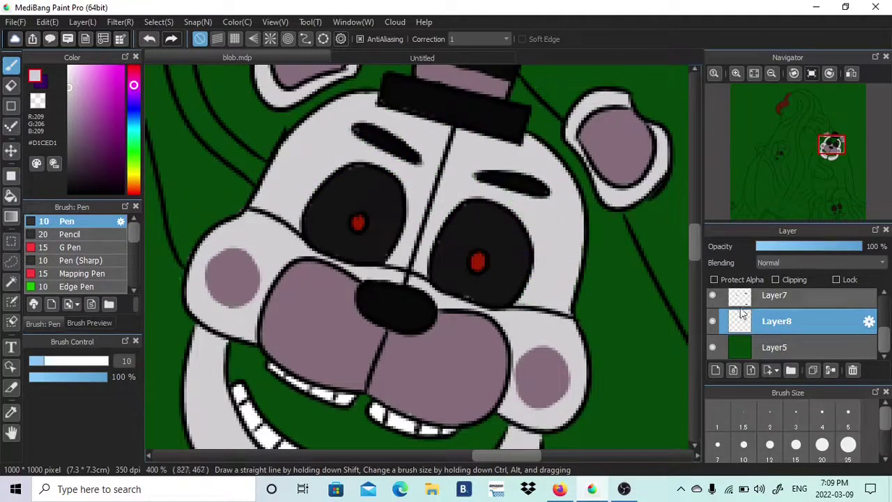
Touch up the edges of the bear's eyes on Layer7 with sampled dark grey #141414 and check the layers
left_click(741, 300)
left_click(363, 183, "alt")
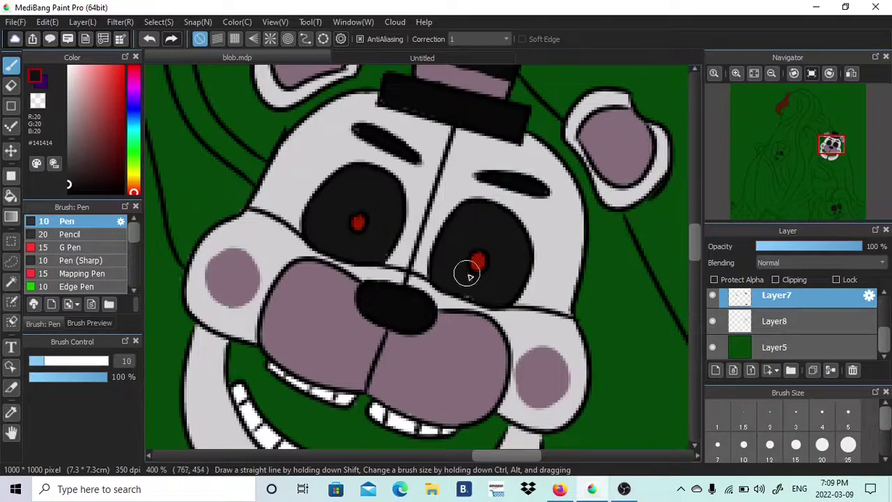
left_click(741, 330)
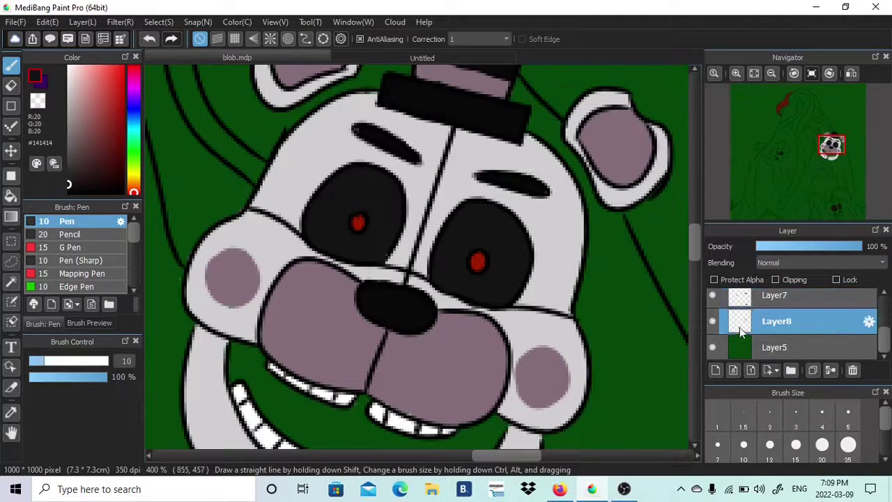
left_click_drag(817, 164, 827, 156)
left_click(775, 298)
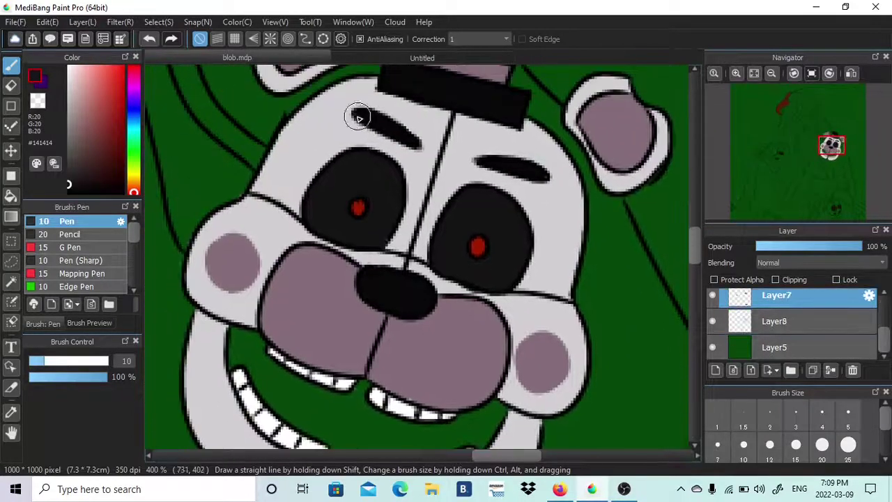
left_click(713, 322)
left_click(713, 322)
left_click(722, 302)
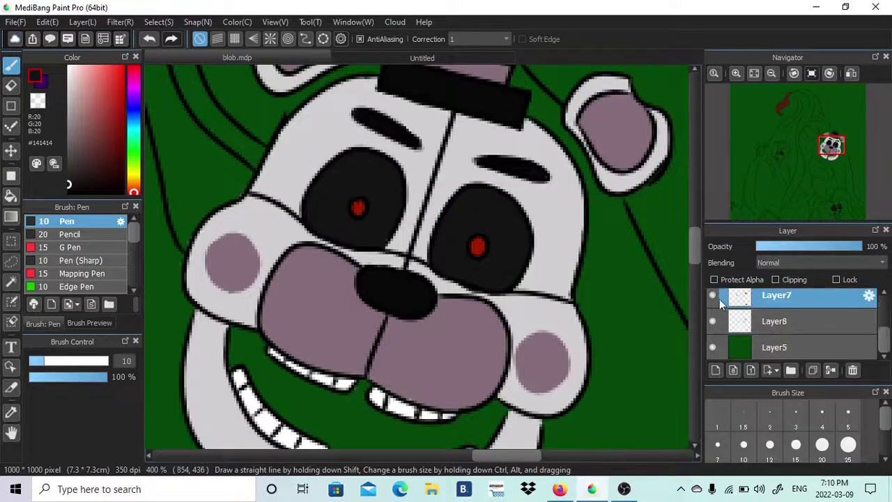
Sample white #FFFFFF from the bear's teeth and fill the small teeth above the lower head with a 4 px pen
right_click(264, 419)
left_click_drag(827, 181, 835, 198)
left_click(367, 239)
left_click(824, 418)
left_click(150, 39)
left_click_drag(368, 233, 371, 242)
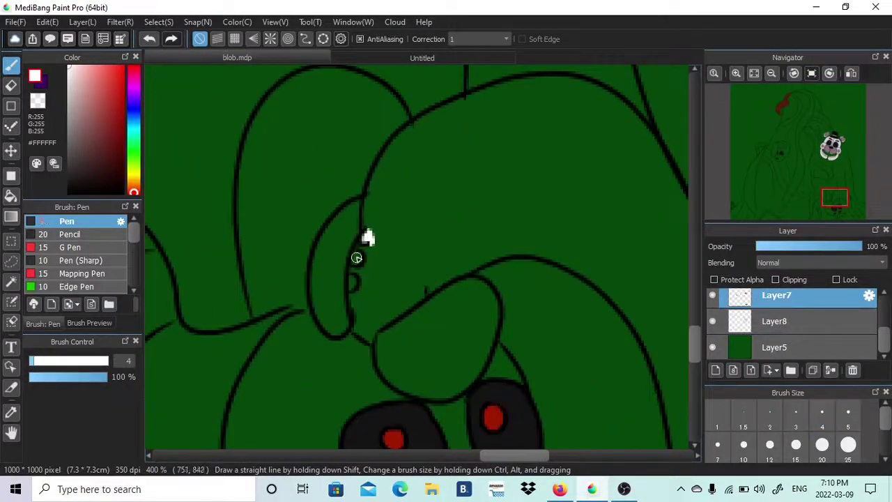
Fill the lower head's face around its eyes with ochre brown #745305 on Layer8 using a 10 px pen
left_click(717, 320)
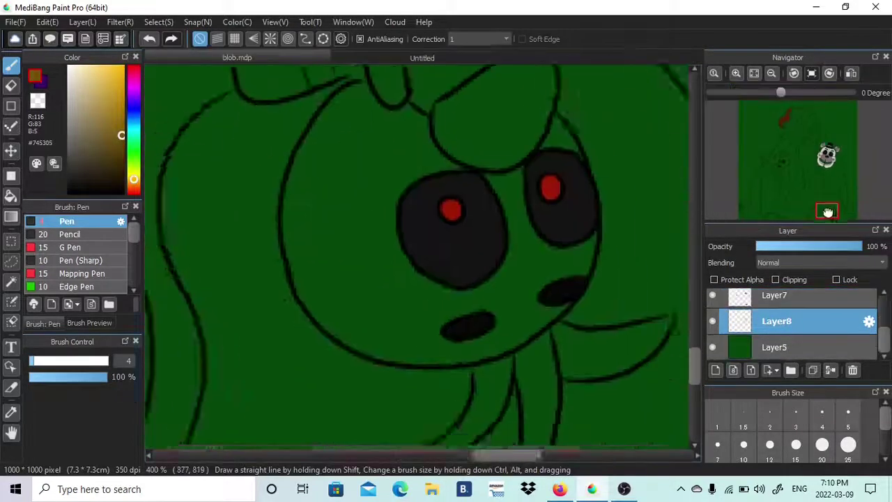
mouse_move(304, 155)
left_mouse_down()
mouse_move(321, 136)
mouse_move(309, 183)
mouse_move(285, 207)
mouse_move(317, 342)
mouse_move(343, 367)
mouse_move(428, 388)
mouse_move(462, 375)
mouse_move(513, 420)
mouse_move(541, 370)
mouse_move(569, 383)
left_mouse_up()
mouse_move(611, 367)
left_mouse_down()
mouse_move(620, 414)
mouse_move(636, 383)
mouse_move(535, 339)
left_mouse_up()
left_click_drag(554, 179, 514, 123)
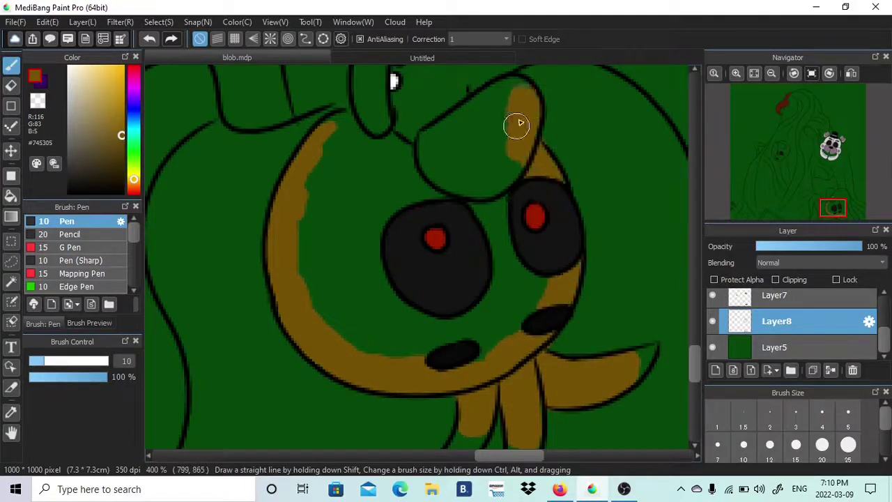
key("ctrl+z")
mouse_move(529, 193)
left_mouse_down()
mouse_move(496, 183)
mouse_move(509, 205)
mouse_move(471, 228)
left_mouse_up()
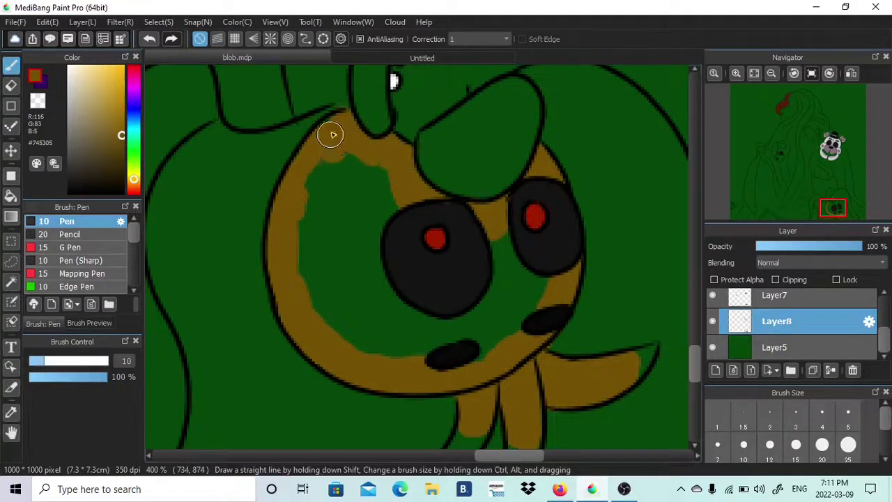
mouse_move(332, 135)
left_mouse_down()
mouse_move(336, 238)
mouse_move(309, 305)
mouse_move(343, 325)
mouse_move(422, 235)
mouse_move(446, 379)
mouse_move(457, 356)
mouse_move(554, 279)
left_mouse_up()
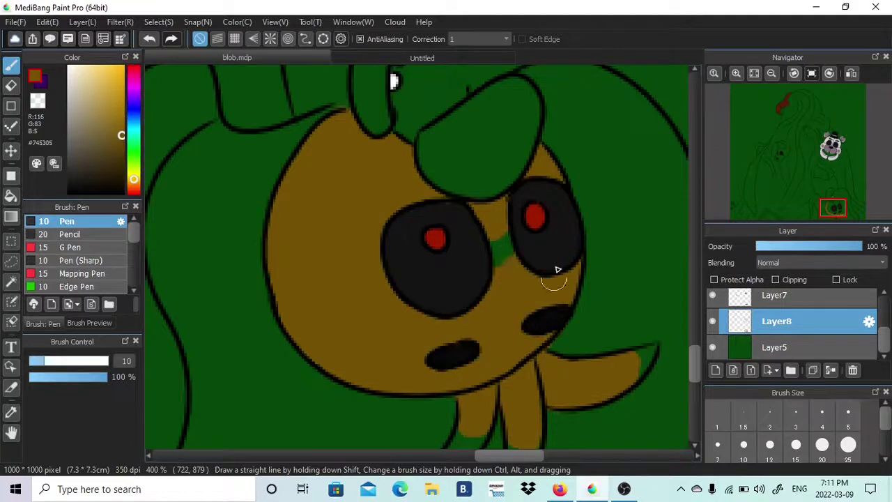
Fill the pointed tip and hanging strips beneath the lower head with #745305 using a 4 px pen and clean the edges
left_click_drag(694, 361, 695, 369)
left_click(822, 416)
key("e")
mouse_move(653, 288)
left_mouse_down()
mouse_move(643, 304)
mouse_move(666, 268)
left_mouse_up()
key("b")
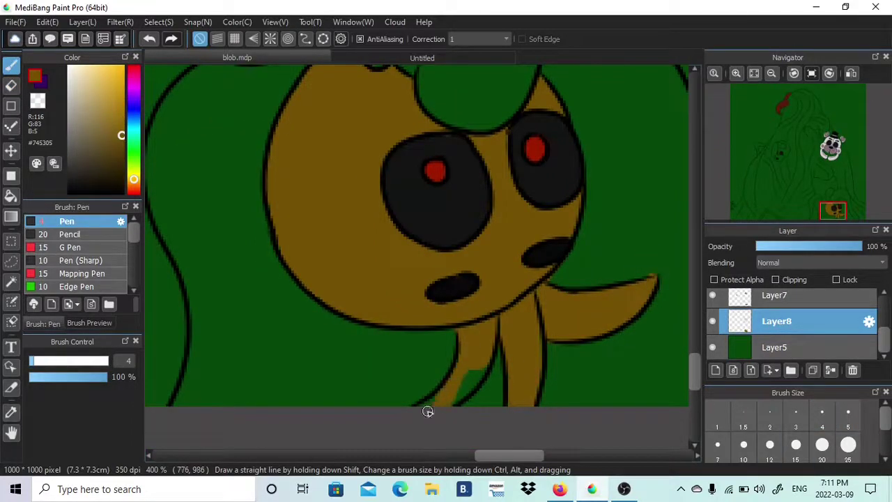
Paint a 10 px #745305 border inside the left and lower edges of the large shape above the lower head
scroll(466, 382, "down", 2)
scroll(419, 278, "up", 2)
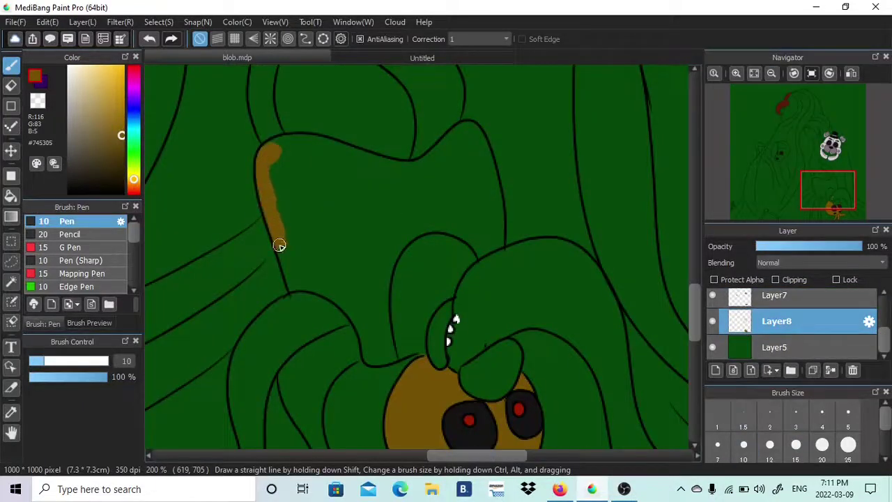
scroll(206, 317, "up", 1)
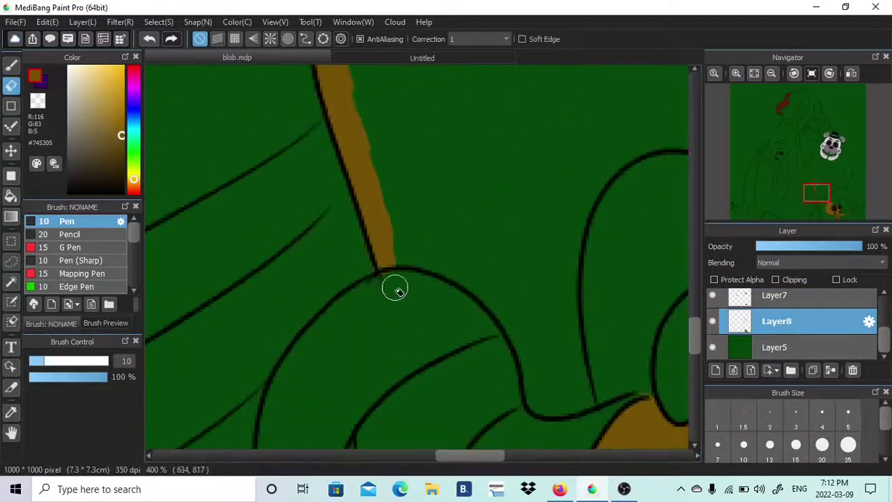
mouse_move(390, 244)
left_mouse_down()
mouse_move(468, 280)
mouse_move(448, 299)
mouse_move(513, 322)
left_mouse_up()
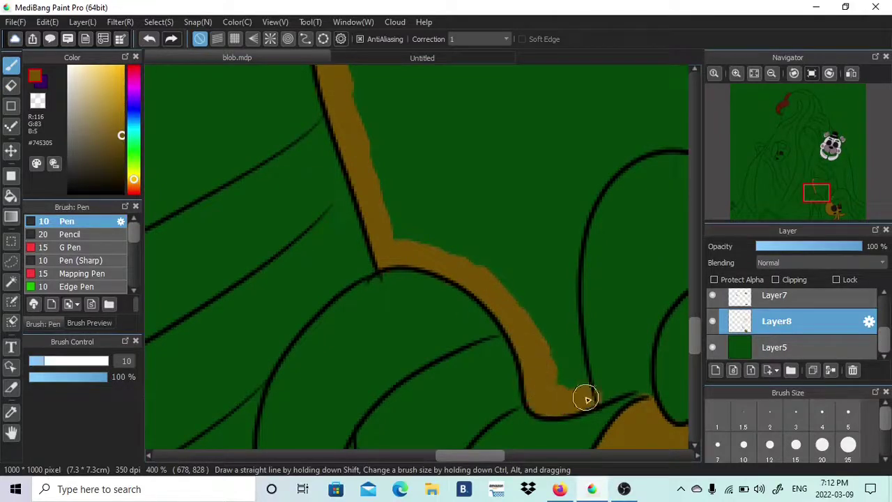
key("e")
mouse_move(586, 398)
left_mouse_down()
mouse_move(639, 375)
mouse_move(672, 284)
left_mouse_up()
key("b")
key("e")
left_click(832, 191)
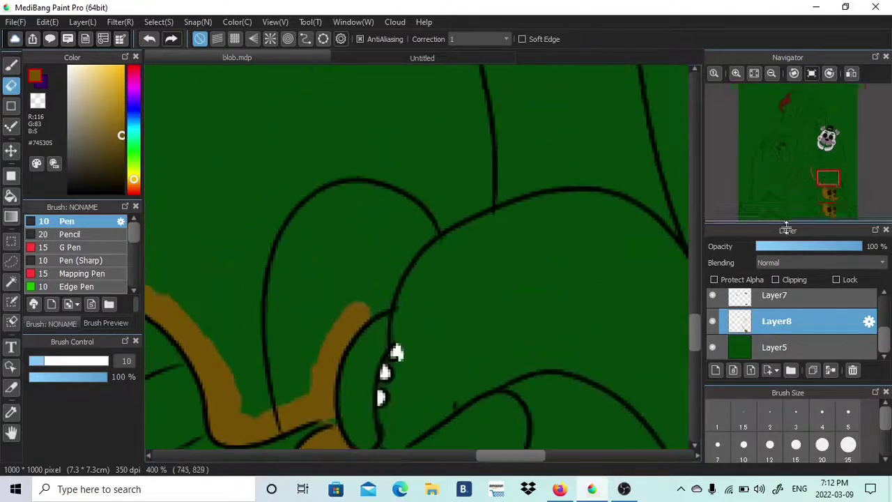
Continue the #745305 border along the right and upper edges of the large shape to close its outline
key("b")
mouse_move(386, 280)
left_mouse_down()
mouse_move(423, 235)
mouse_move(478, 200)
mouse_move(472, 116)
left_mouse_up()
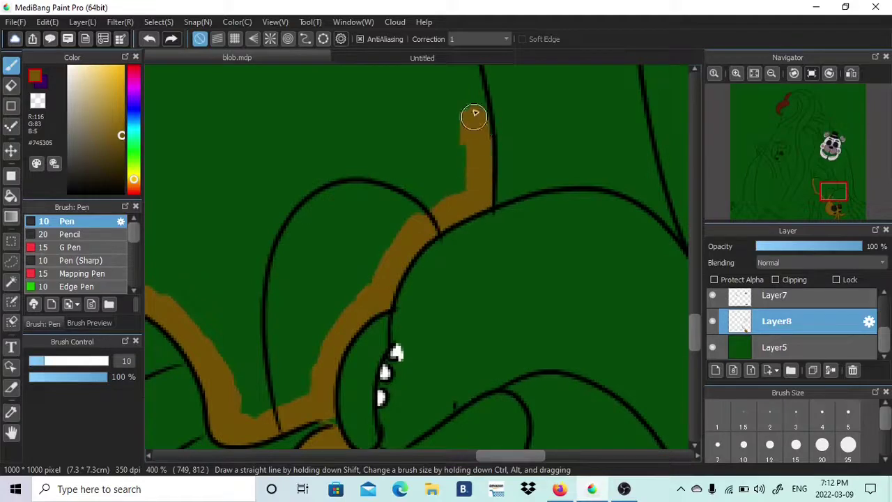
mouse_move(569, 192)
left_mouse_down()
mouse_move(536, 129)
mouse_move(411, 217)
mouse_move(262, 171)
left_mouse_up()
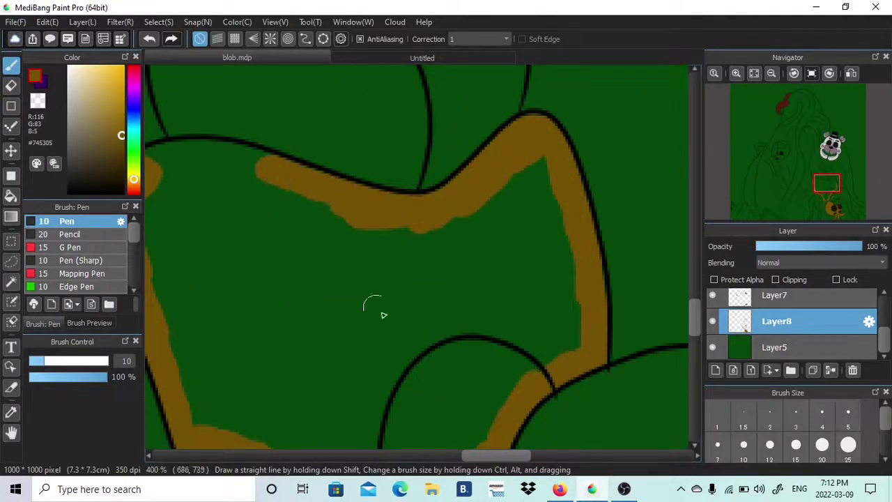
left_click_drag(492, 455, 474, 455)
left_click_drag(400, 165, 267, 176)
Fill the interior of the large shape above the lower head with #745305 using a 20 px pen
left_click(772, 74)
left_click(822, 445)
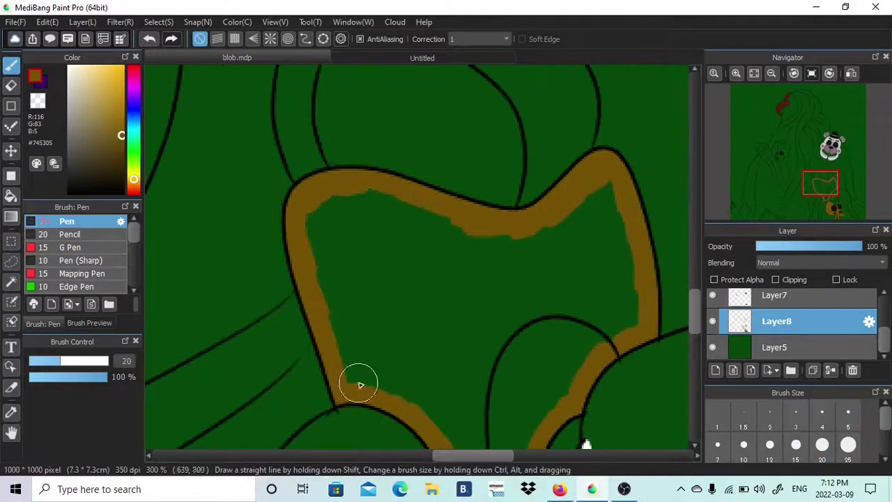
mouse_move(361, 385)
left_mouse_down()
mouse_move(318, 256)
mouse_move(458, 239)
mouse_move(557, 254)
mouse_move(612, 236)
mouse_move(578, 353)
mouse_move(510, 437)
mouse_move(395, 376)
mouse_move(543, 271)
mouse_move(552, 381)
mouse_move(486, 408)
mouse_move(407, 296)
mouse_move(513, 269)
left_mouse_up()
scroll(345, 368, "down", 2)
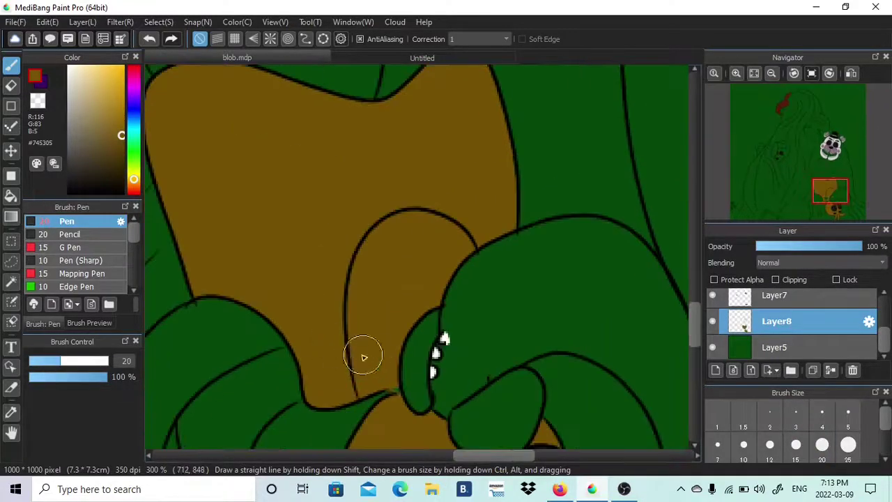
Sample dark brown #3E2D23 from the reference image and paint the inner arch and a patch around it on the large shape
left_click(457, 59)
right_click(516, 196)
left_click(272, 59)
left_click_drag(449, 254, 320, 142)
mouse_move(354, 385)
left_mouse_down()
mouse_move(297, 165)
mouse_move(431, 255)
left_mouse_up()
mouse_move(416, 302)
left_mouse_down()
mouse_move(378, 348)
mouse_move(340, 255)
left_mouse_up()
Soften the dark brown patch's edges with the Airbrush at 20 px and the Blur brush at 50 px
left_click_drag(134, 232, 143, 260)
double_click(77, 259)
left_click(598, 145)
left_click(822, 444)
left_click_drag(296, 317, 306, 202)
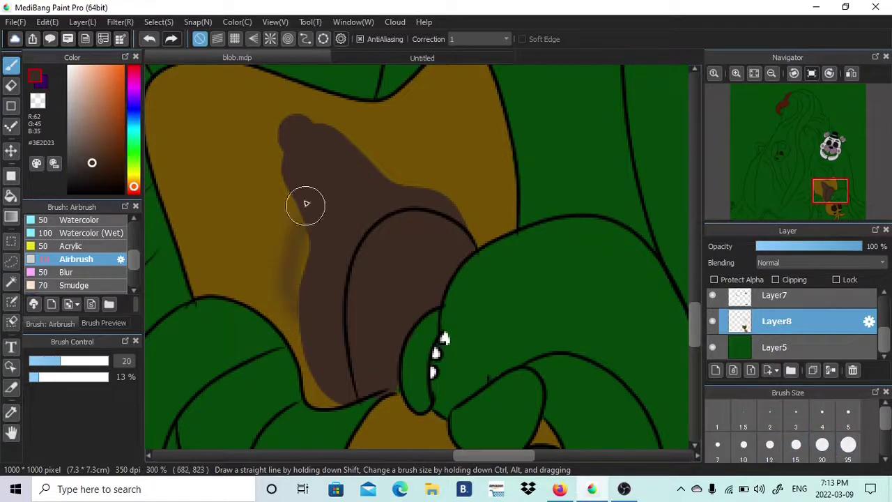
left_click(105, 272)
left_click_drag(402, 207, 315, 285)
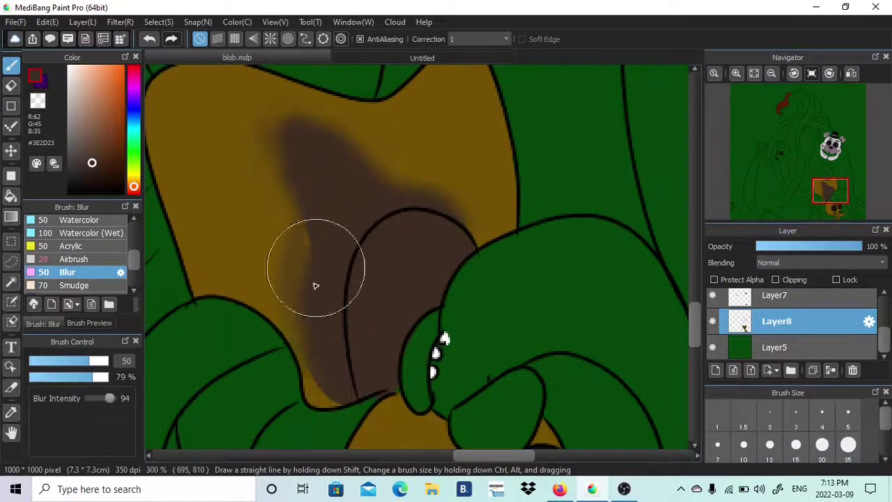
left_click_drag(418, 265, 283, 137)
Sample reddish brown #72320E from the reference image and fill the rounded flap and toothed crescent above the lower head with the Pen
left_click(430, 60)
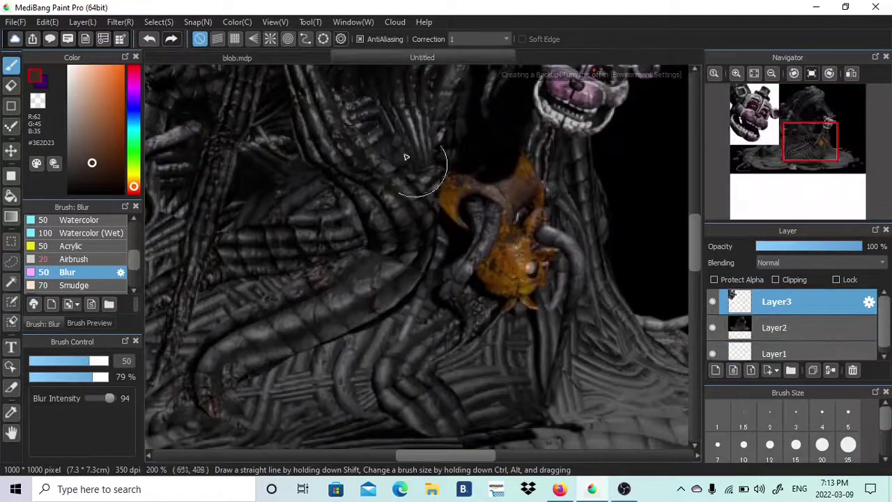
left_click(240, 58)
left_click_drag(827, 193, 832, 203)
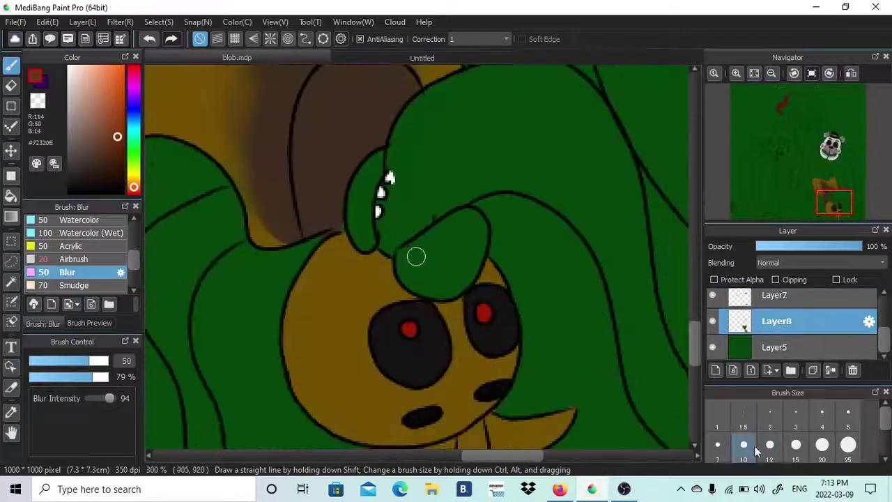
left_click(747, 447)
scroll(108, 241, "up", 5)
left_click(108, 223)
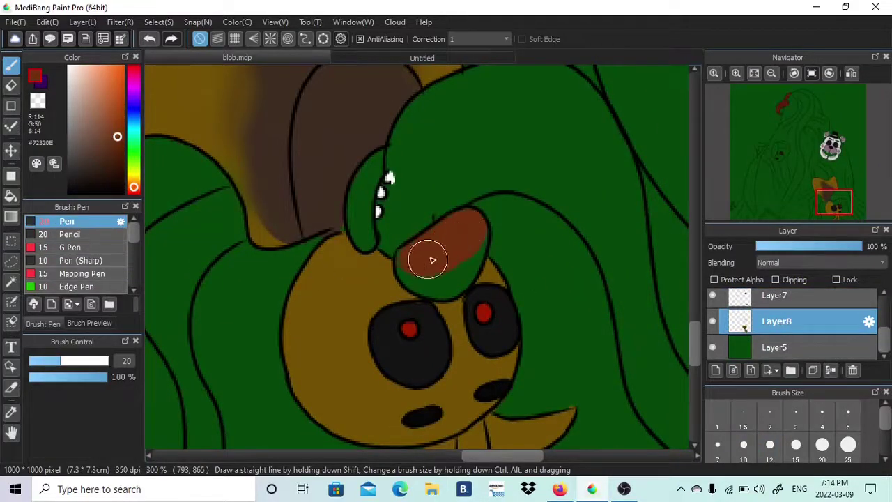
left_click(847, 416)
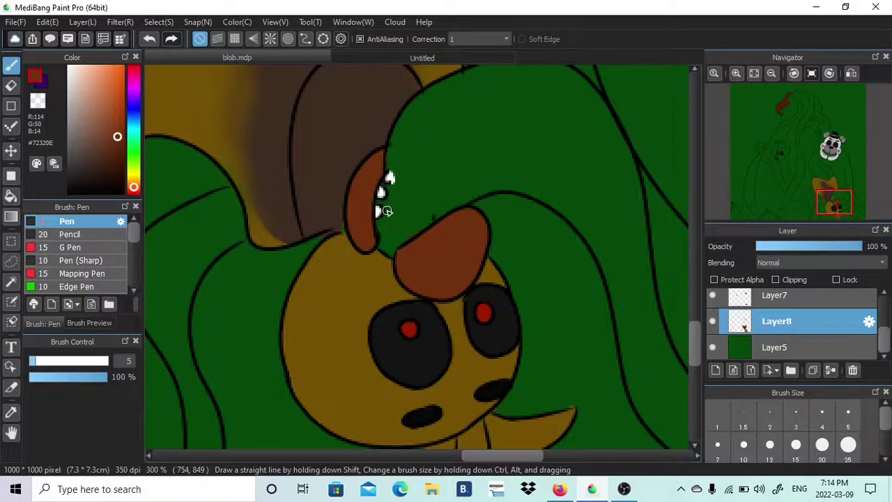
Sample dark navy #141336 from the reference image and fill the left dog-like head with the Pen at 20 px
left_click(769, 75)
left_click(770, 75)
left_click(770, 75)
left_click_drag(830, 203, 810, 206)
left_click(430, 59)
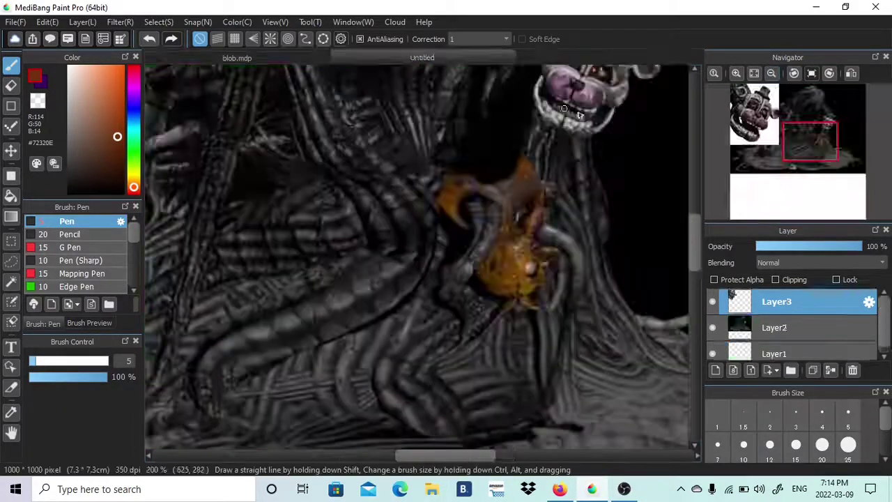
left_click_drag(809, 149, 790, 126)
right_click(453, 237)
left_click(293, 58)
scroll(304, 166, "up", 3)
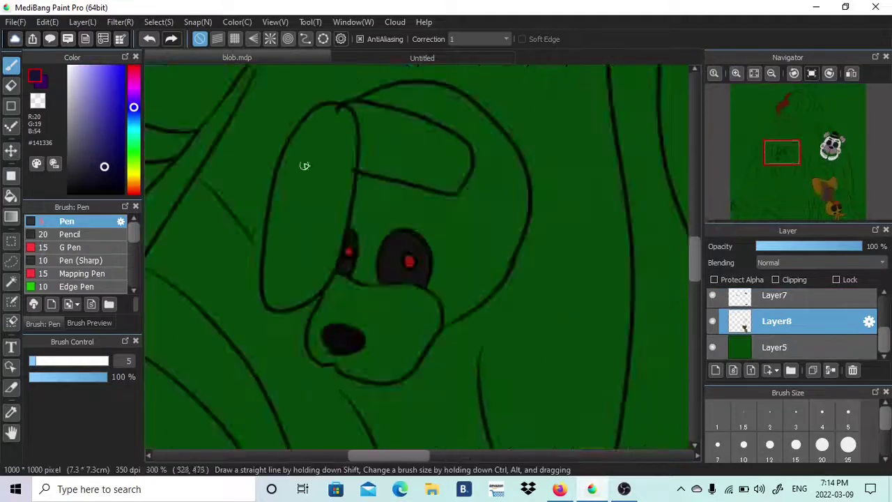
mouse_move(348, 119)
left_mouse_down()
mouse_move(311, 158)
mouse_move(290, 275)
left_mouse_up()
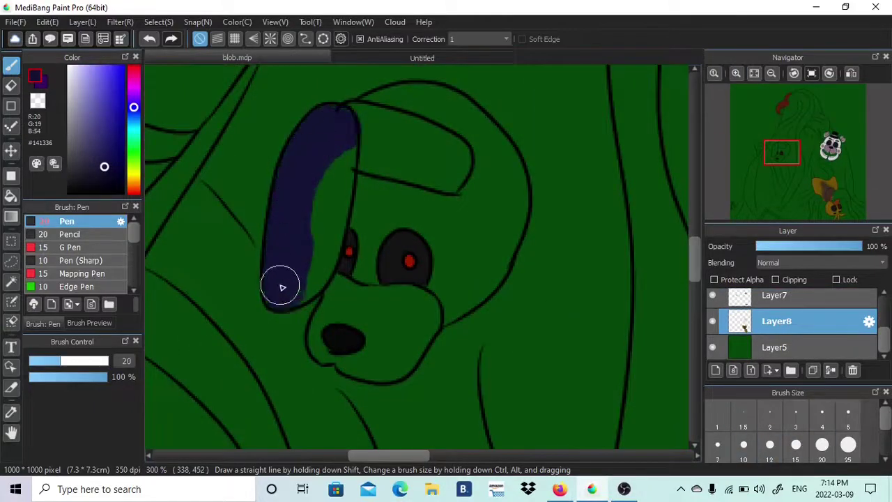
left_click_drag(328, 242, 340, 315)
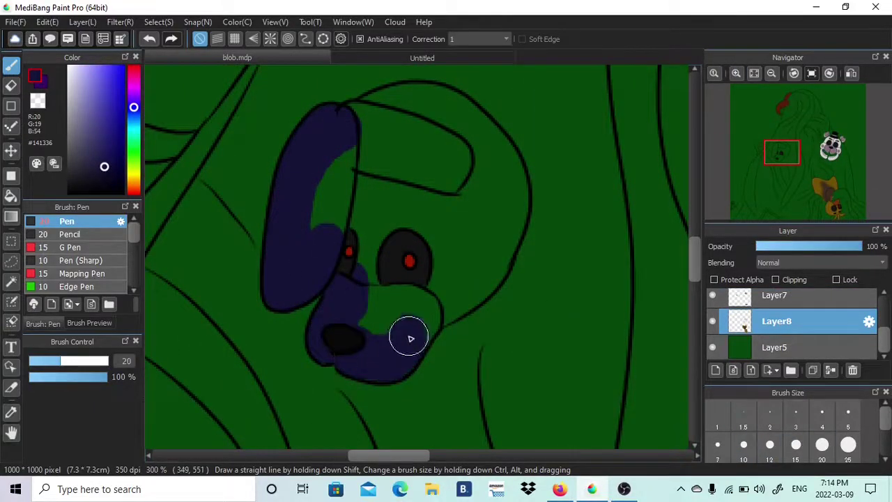
mouse_move(410, 338)
left_mouse_down()
mouse_move(472, 281)
mouse_move(509, 207)
mouse_move(472, 122)
mouse_move(416, 105)
mouse_move(358, 123)
mouse_move(424, 231)
mouse_move(384, 168)
mouse_move(390, 142)
left_mouse_up()
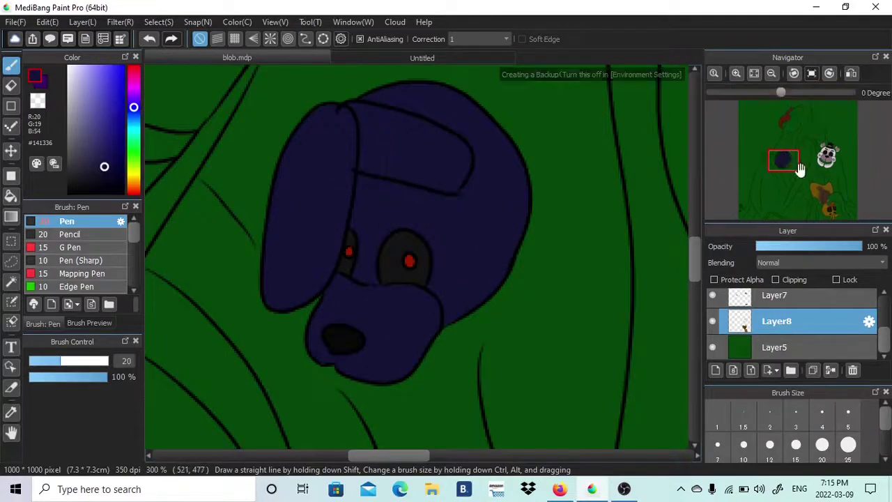
Set up the Airbrush at 20 px with dark grey #322D31 and add a new layer above Layer6
mouse_move(819, 162)
left_mouse_down()
mouse_move(818, 203)
mouse_move(829, 155)
left_mouse_up()
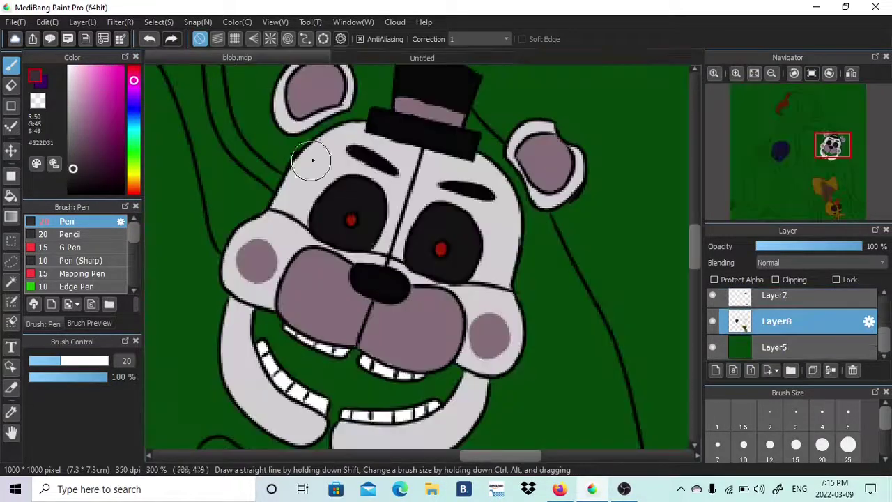
scroll(77, 258, "down", 3)
left_click(76, 261)
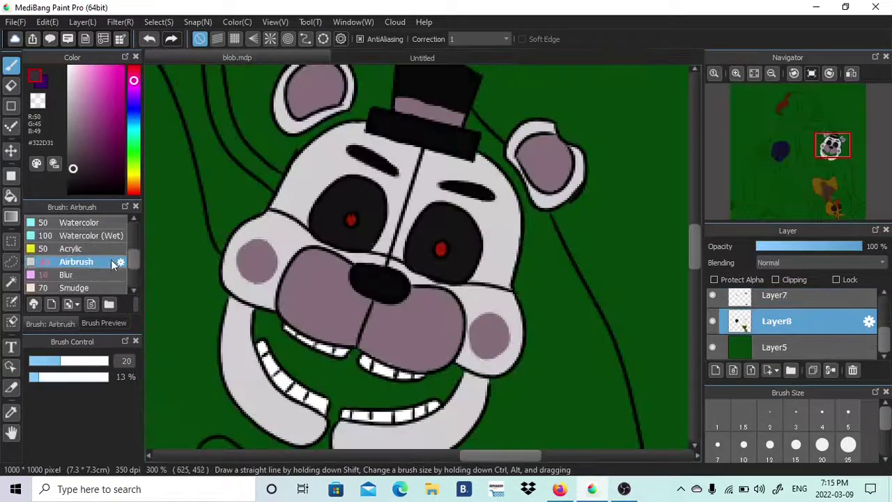
left_click_drag(277, 229, 258, 290)
key("ctrl+z")
left_click(808, 297)
left_click_drag(884, 346, 884, 336)
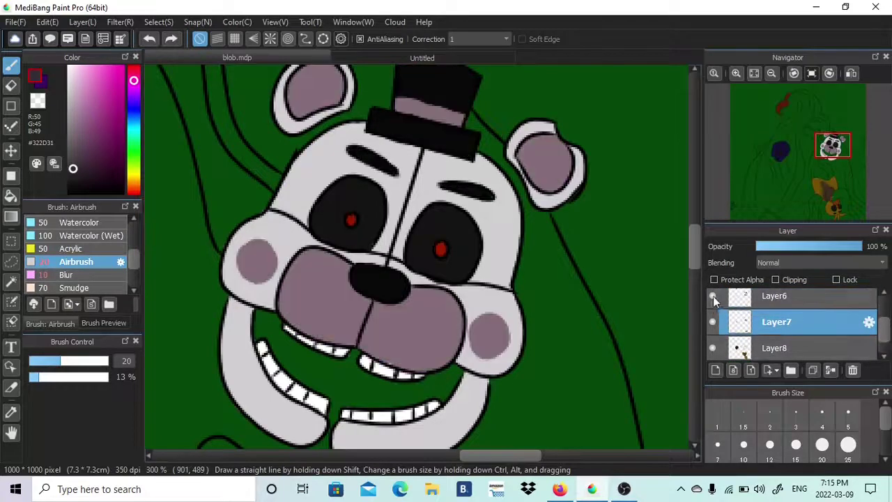
left_click(741, 299)
left_click(716, 371)
Airbrush #322D31 shading onto the bear head's cheeks, forehead and the areas around its eyebrows
left_click_drag(391, 164, 255, 265)
left_click_drag(255, 265, 251, 282)
left_click_drag(279, 209, 327, 150)
left_click_drag(498, 199, 488, 293)
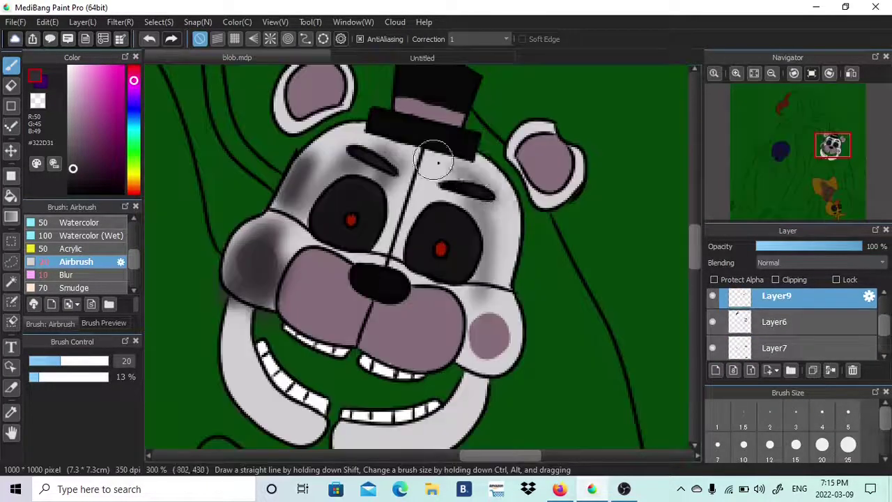
left_click_drag(439, 159, 495, 183)
mouse_move(488, 313)
left_mouse_down()
mouse_move(494, 325)
mouse_move(505, 312)
mouse_move(513, 327)
left_mouse_up()
Shade the bear head's ears, lower jaw and the area along the face's centre line with the Airbrush
left_click_drag(546, 144, 556, 183)
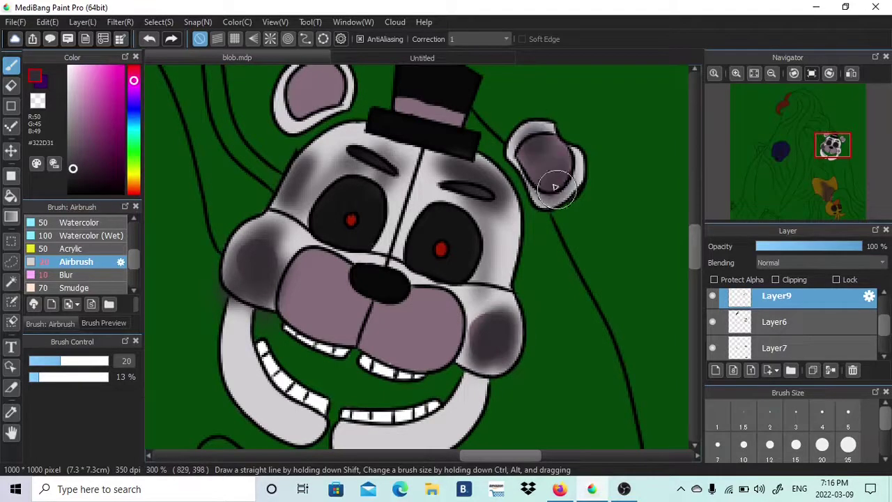
left_click_drag(335, 84, 300, 105)
left_click_drag(468, 399, 376, 438)
left_click_drag(253, 394, 234, 342)
left_click_drag(421, 192, 399, 243)
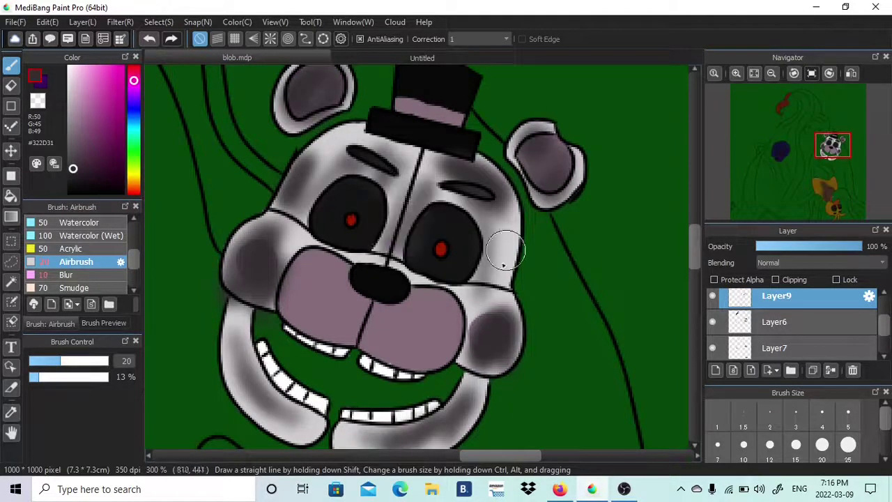
left_click_drag(507, 249, 504, 256)
Airbrush dark grey shading streaks across the large ochre shape above the lower head
mouse_move(827, 169)
left_mouse_down()
mouse_move(829, 151)
mouse_move(826, 192)
left_mouse_up()
left_click_drag(535, 106, 547, 201)
left_click_drag(498, 114, 452, 156)
left_click_drag(320, 113, 329, 206)
left_click_drag(283, 143, 378, 302)
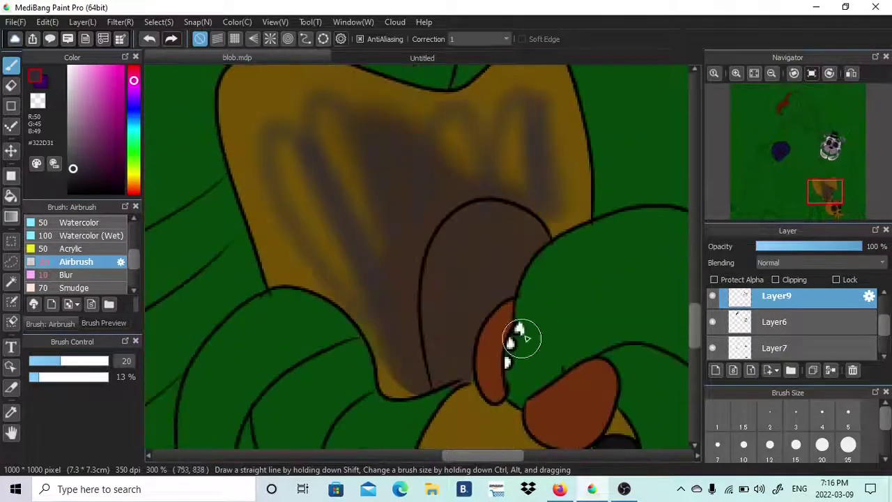
Shade the lower ochre head with the Airbrush, undoing the unwanted strokes
left_click_drag(826, 192, 829, 207)
left_click_drag(372, 213, 389, 349)
left_click_drag(489, 307, 531, 366)
key("ctrl+z")
key("ctrl+z")
mouse_move(409, 343)
left_mouse_down()
mouse_move(541, 342)
mouse_move(453, 342)
left_mouse_up()
Airbrush soft #322D31 shading onto the navy head's crown, forehead flap and long ear
mouse_move(829, 206)
left_mouse_down()
mouse_move(791, 179)
mouse_move(773, 148)
left_mouse_up()
left_click_drag(613, 205, 630, 273)
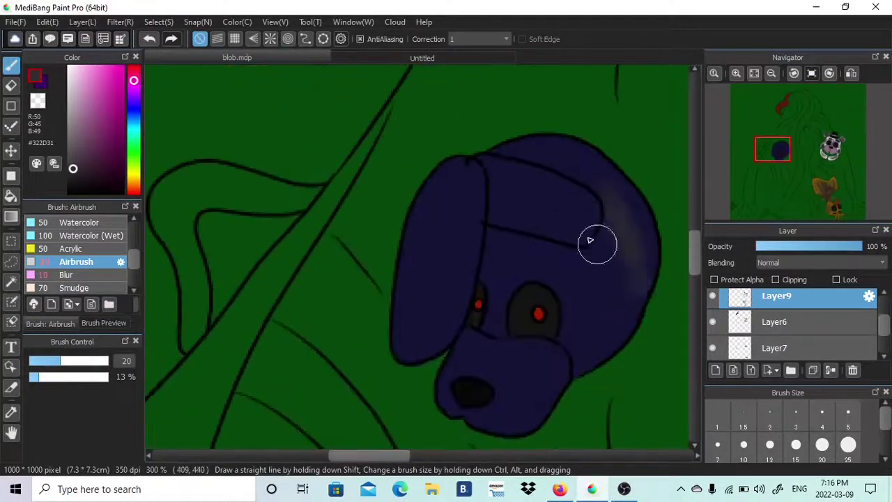
key("ctrl+z")
mouse_move(539, 150)
left_mouse_down()
mouse_move(601, 190)
mouse_move(622, 216)
left_mouse_up()
left_click_drag(547, 198, 508, 189)
mouse_move(414, 314)
left_mouse_down()
mouse_move(450, 210)
mouse_move(407, 350)
left_mouse_up()
Airbrush #322D31 shading onto the upper segment of the red hook at the creature's top
scroll(406, 351, "up", 5)
scroll(407, 351, "right", 2)
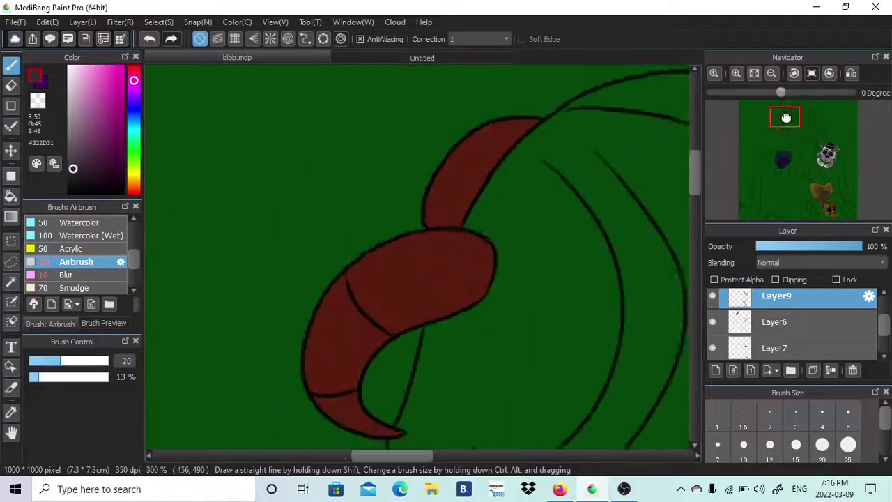
left_click_drag(440, 212, 482, 154)
Add a new layer directly above Layer5 and sample grey #4C4B4E from the reference image
left_click(755, 74)
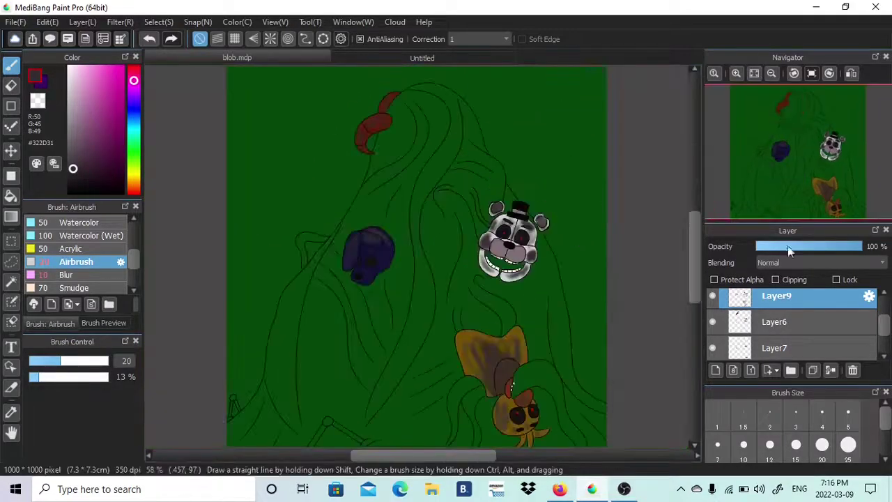
scroll(786, 324, "down", 2)
left_click(773, 347)
left_click(716, 371)
left_click(421, 57)
left_click_drag(795, 134, 803, 155)
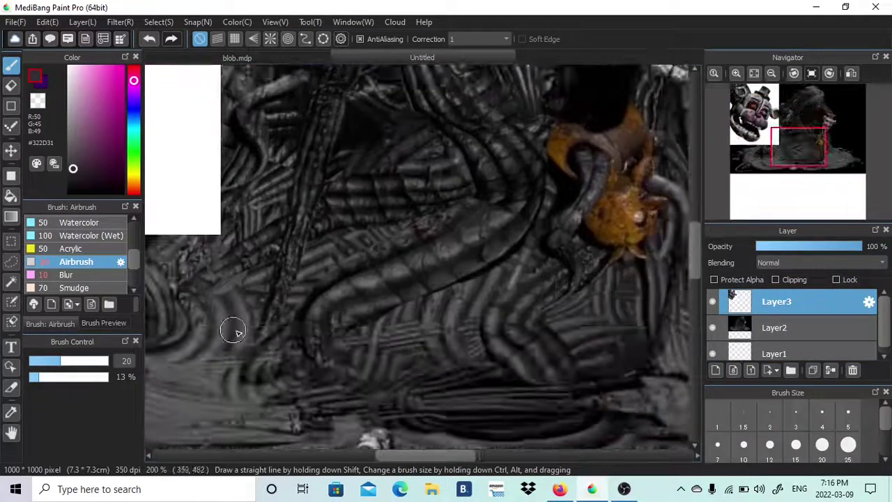
right_click(243, 314)
left_click(247, 58)
left_click_drag(884, 337, 884, 373)
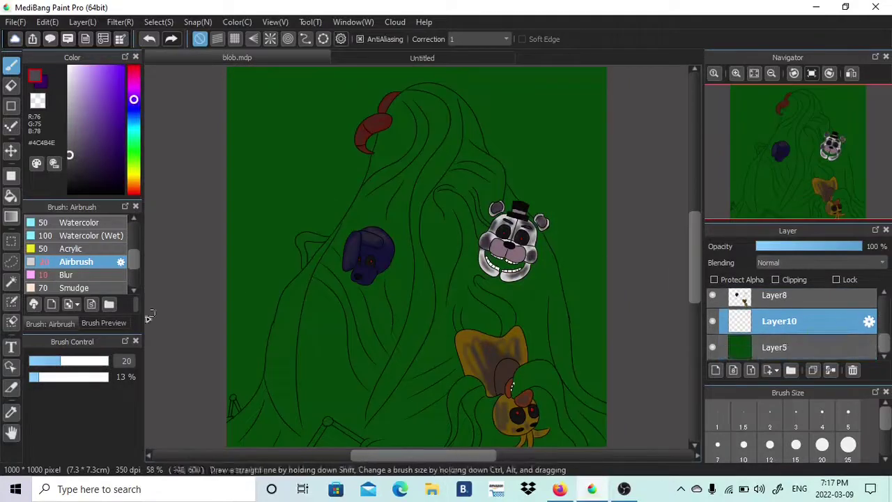
Select the background around the creature with the Magic Wand and invert the selection to its silhouette
left_click(11, 281)
left_click(262, 150)
left_click(159, 22)
left_click(185, 74)
key("b")
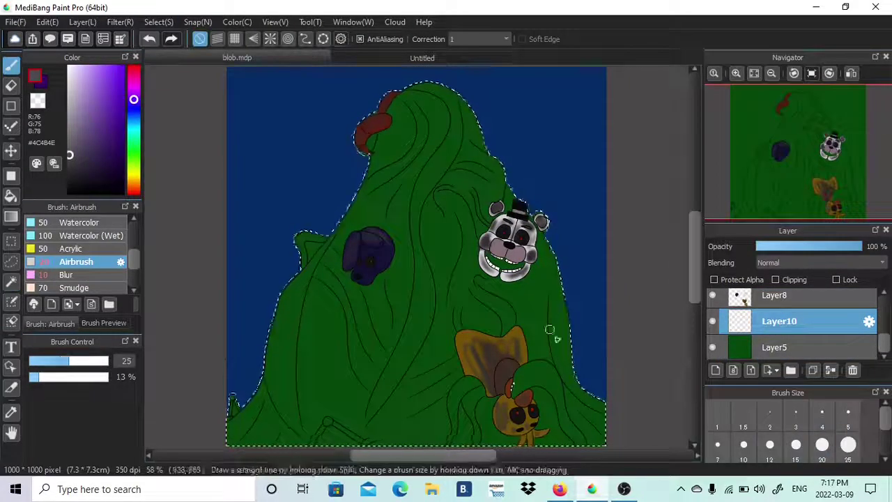
Fill the selected creature body on Layer10 with #4C4B4E using the Pen at 150 px, and deselect
left_click_drag(293, 298, 297, 307)
left_click_drag(134, 260, 134, 230)
left_click(70, 235)
left_click(67, 221)
left_click(848, 426)
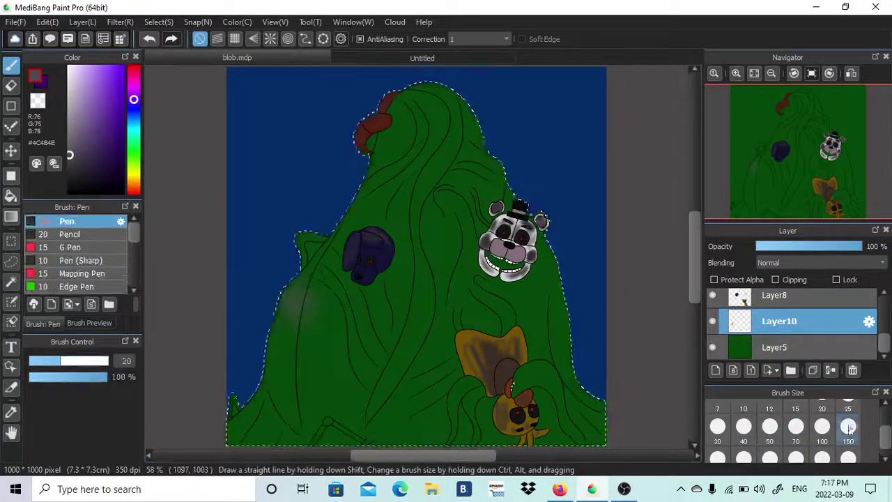
mouse_move(293, 295)
left_mouse_down()
mouse_move(283, 361)
mouse_move(241, 412)
mouse_move(279, 436)
mouse_move(502, 422)
mouse_move(576, 445)
mouse_move(522, 277)
mouse_move(428, 259)
mouse_move(390, 293)
left_mouse_up()
key("ctrl+d")
Fill the unpainted gap along the body edge beside the navy head with grey using the Pen at 20 px
left_click(736, 73)
left_click(736, 73)
left_click(736, 74)
left_click(736, 73)
left_click_drag(779, 155, 767, 152)
scroll(816, 436, "up", 2)
left_click(822, 445)
left_click_drag(488, 97, 434, 180)
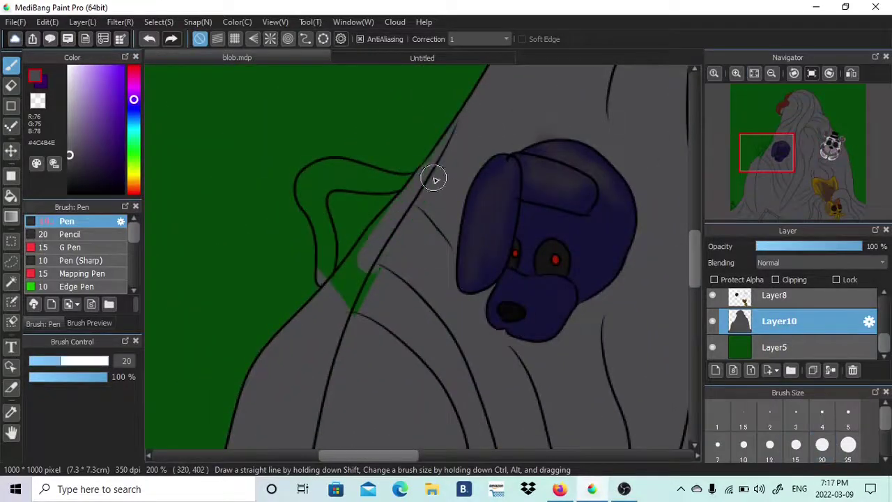
left_click_drag(352, 279, 359, 303)
Fill the looped tentacle beside the navy head with grey using the Pen at 7 px, erasing any overflow
scroll(352, 279, "up", 2)
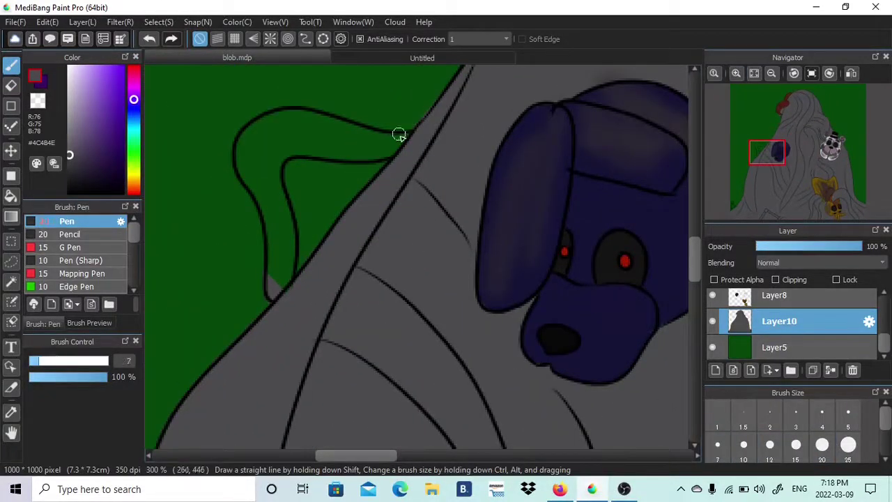
key("e")
left_click_drag(237, 150, 297, 93)
key("b")
mouse_move(245, 165)
left_mouse_down()
mouse_move(307, 99)
mouse_move(254, 125)
left_mouse_up()
key("e")
key("b")
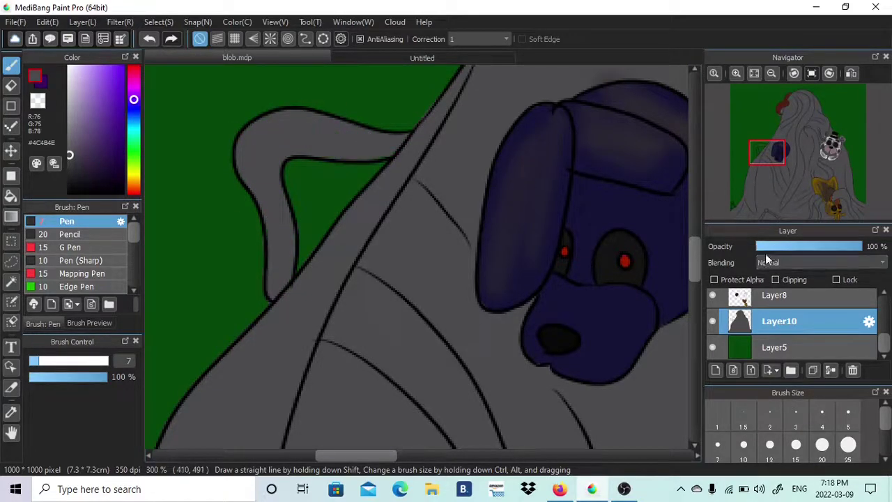
Fill the small jointed rod at the body's lower left with grey and clean up its edges
left_click_drag(765, 201, 735, 204)
left_click_drag(409, 307, 458, 275)
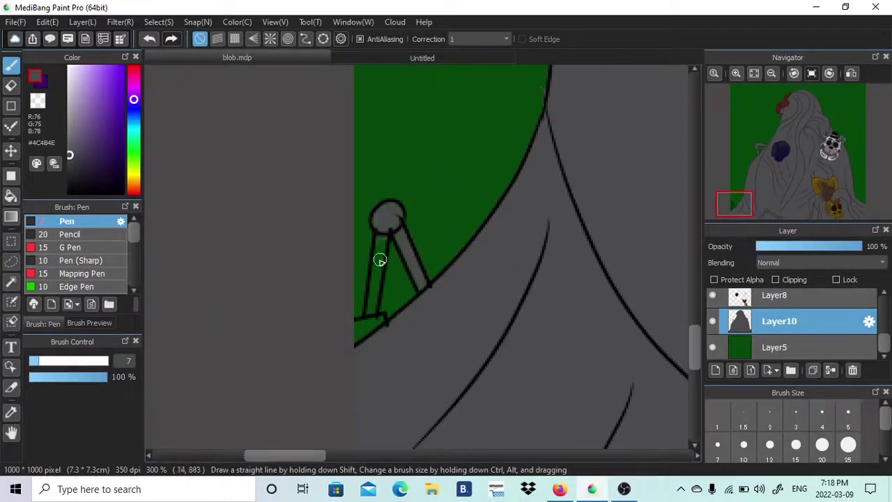
key("e")
key("b")
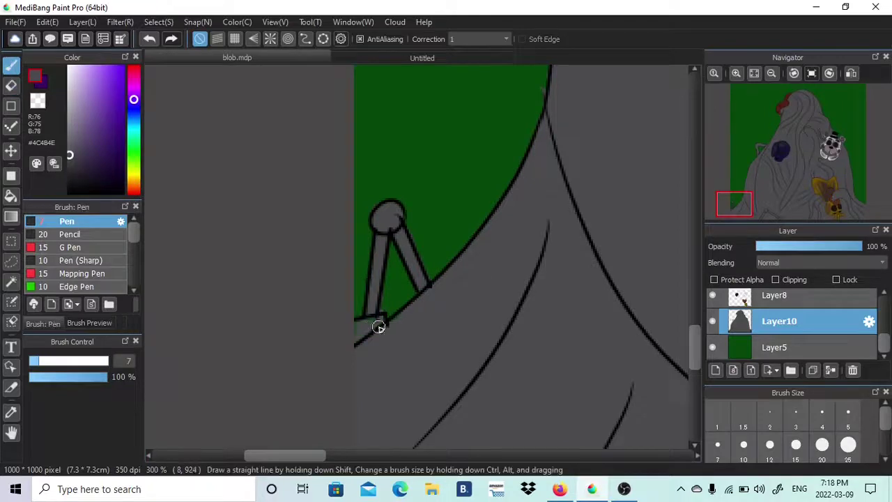
left_click_drag(379, 327, 361, 325)
Erase the grey overflow around the red hook near the creature's top
mouse_move(778, 200)
left_mouse_down()
mouse_move(848, 199)
mouse_move(816, 134)
mouse_move(781, 121)
left_mouse_up()
left_click(773, 73)
left_click(773, 73)
left_click(772, 73)
left_click(737, 73)
left_click(737, 74)
left_click(737, 74)
key("e")
mouse_move(407, 334)
left_mouse_down()
mouse_move(446, 257)
mouse_move(450, 336)
mouse_move(474, 332)
left_mouse_up()
Invert the background selection to the creature's silhouette and set the brush Correction to 24
key("p")
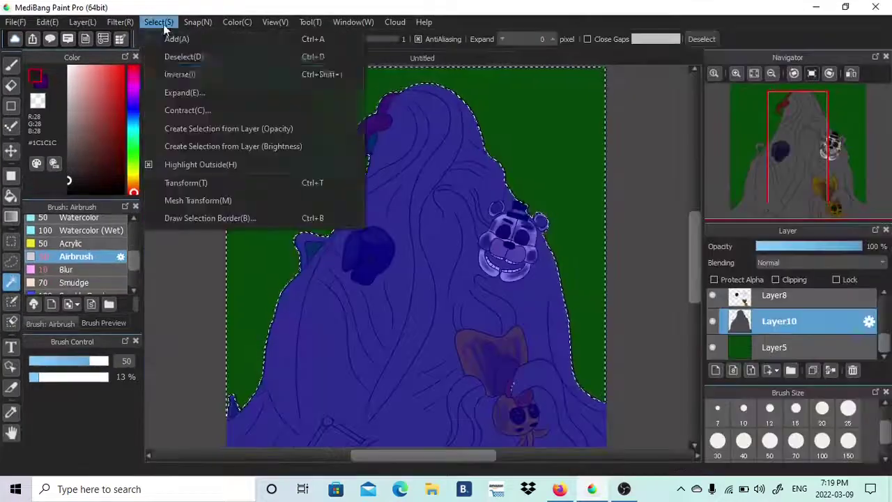
left_click(179, 74)
left_click(506, 40)
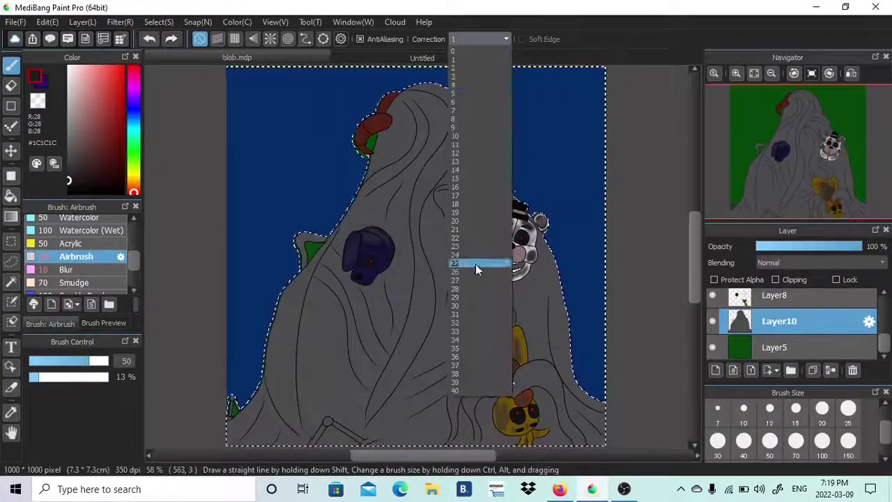
left_click(474, 265)
Shade the body's folds and tentacles with #1C1C1C using the Airbrush at 50 px, and deselect
left_click_drag(415, 327, 371, 406)
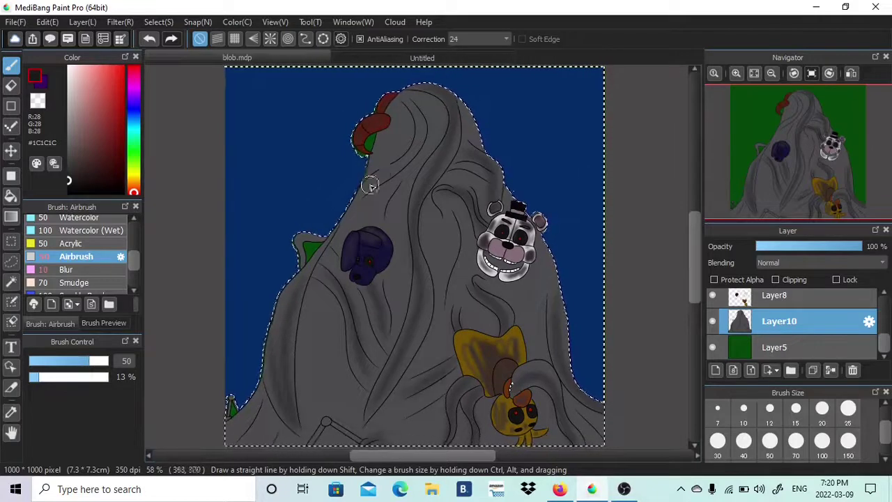
left_click(159, 21)
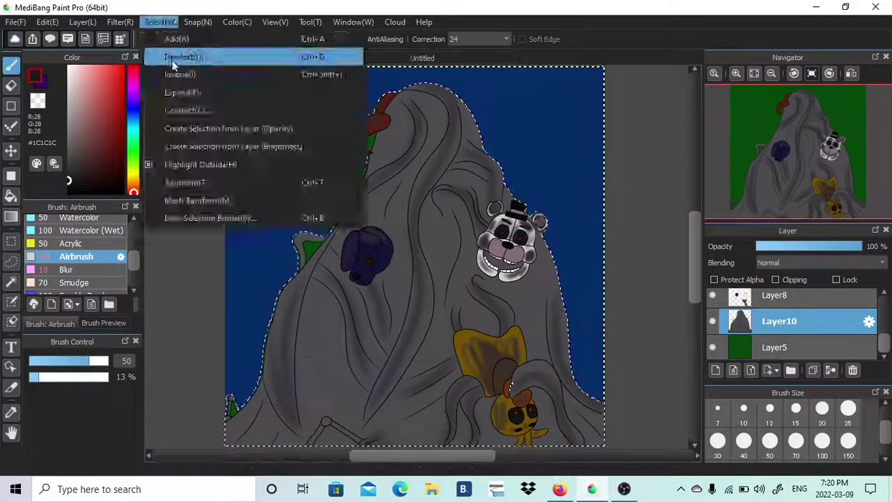
left_click(174, 56)
Save the blob.mdp drawing
left_click(15, 21)
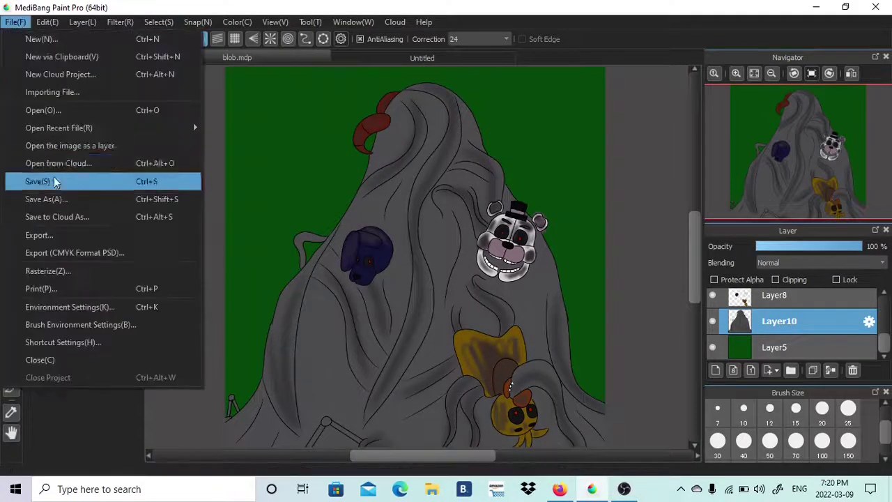